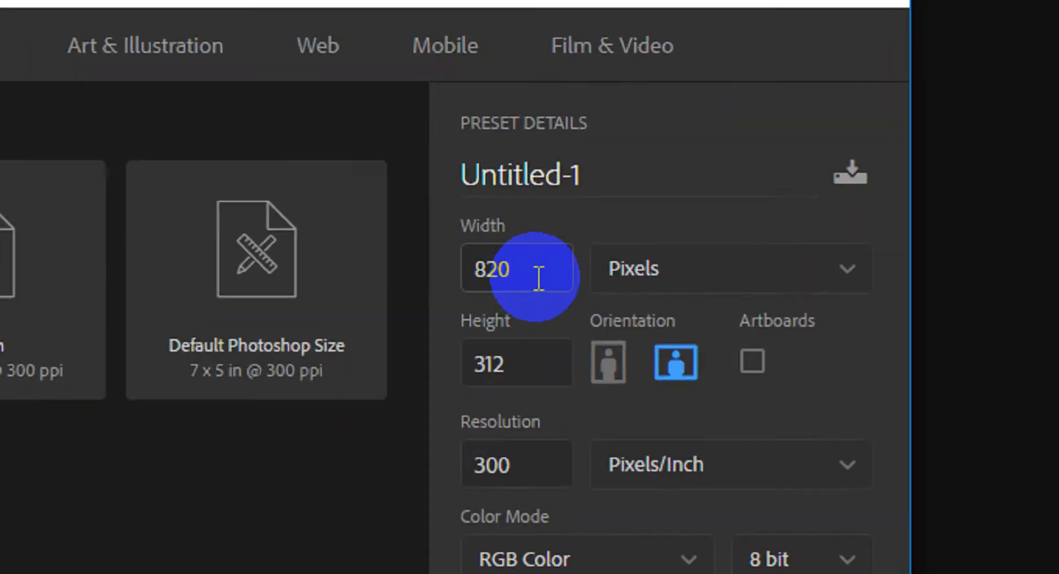
Create a new document 1080 pixels wide and 1080 pixels high at 300 pixels/inch in RGB with a white background.
{"action": "left_click_drag", "start_coordinate": [564, 171], "coordinate": [530, 172]}
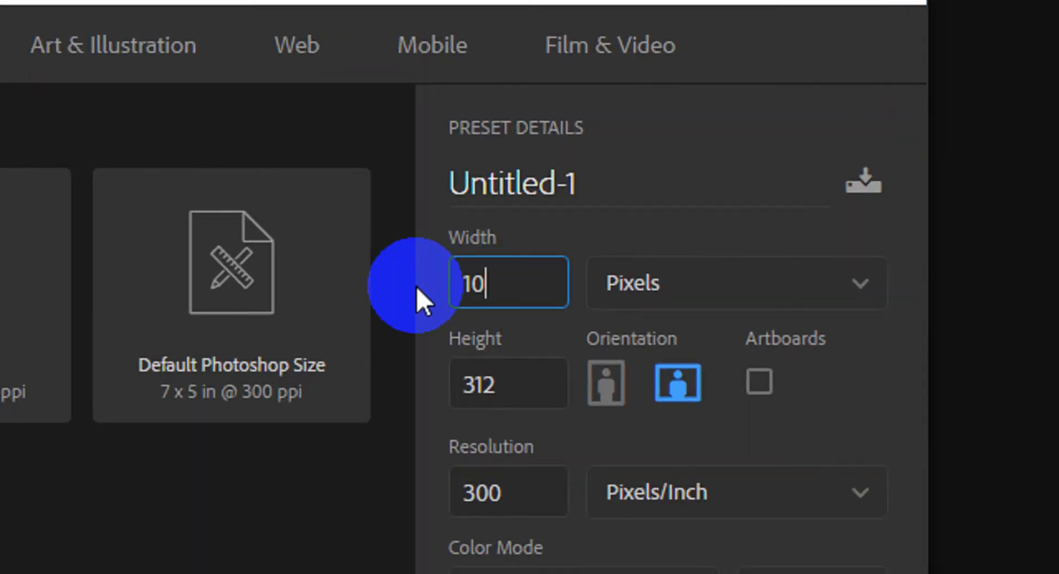
{"action": "left_click", "coordinate": [458, 385]}
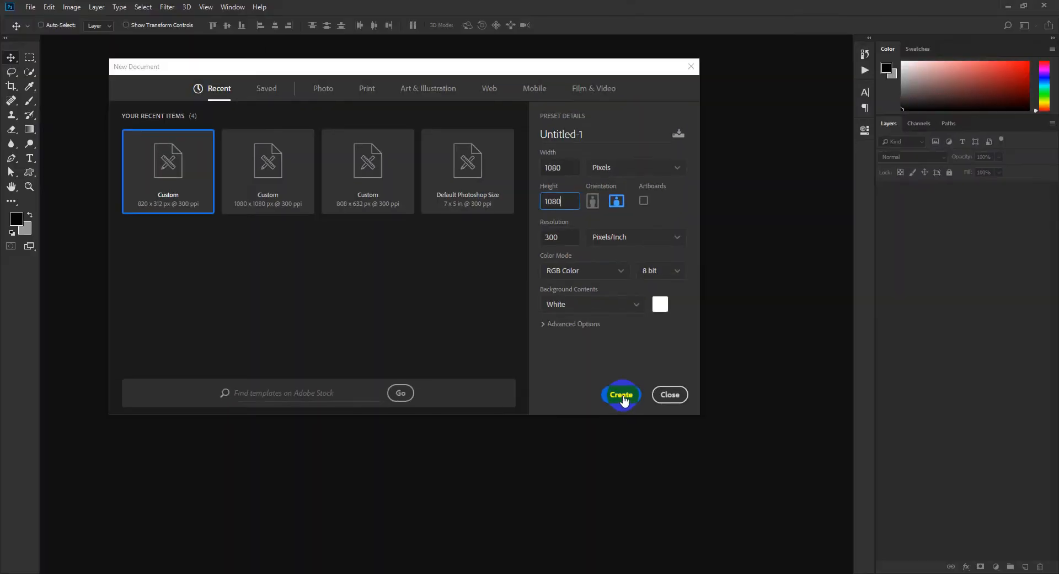
{"action": "left_click", "coordinate": [693, 478]}
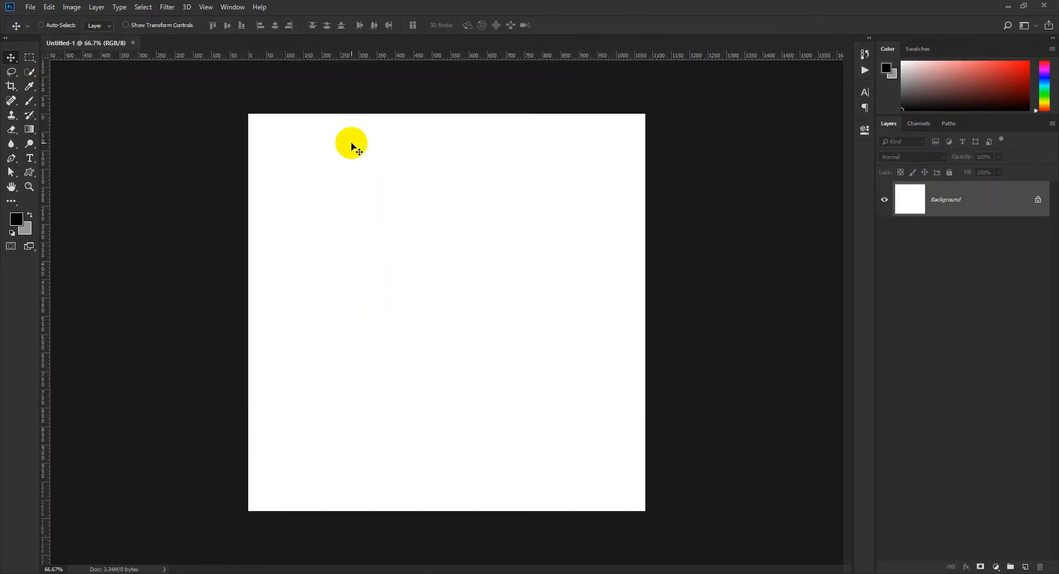
Place guides along all four outer edges of the canvas.
{"action": "left_click_drag", "start_coordinate": [373, 55], "coordinate": [390, 510]}
{"action": "left_click_drag", "start_coordinate": [408, 59], "coordinate": [247, 215]}
{"action": "left_click_drag", "start_coordinate": [544, 62], "coordinate": [645, 135]}
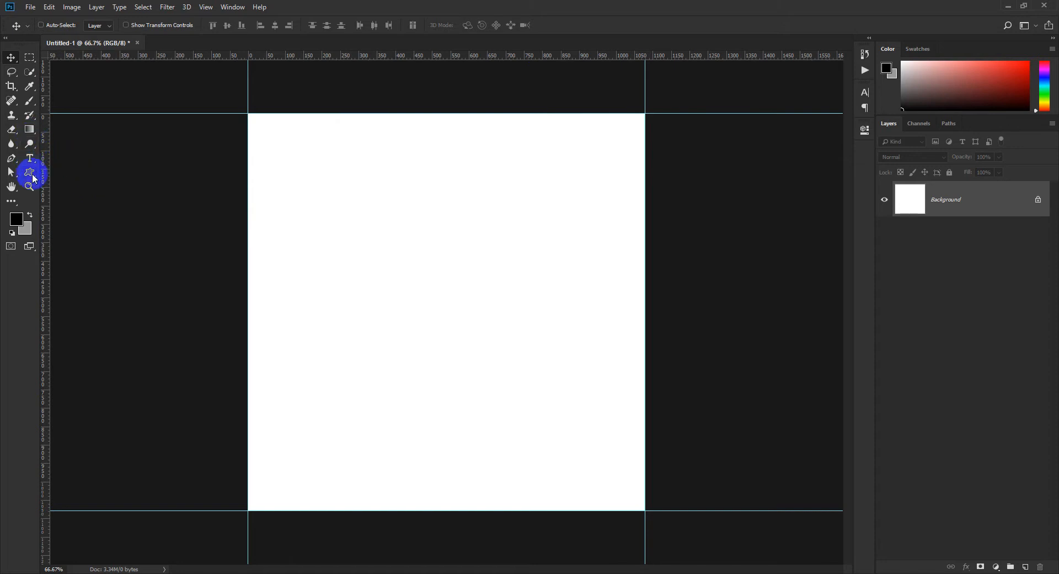
Create a 60 × 60 px black rectangle shape on the canvas to serve as a margin gauge.
{"action": "left_click", "coordinate": [30, 173]}
{"action": "left_click", "coordinate": [372, 173]}
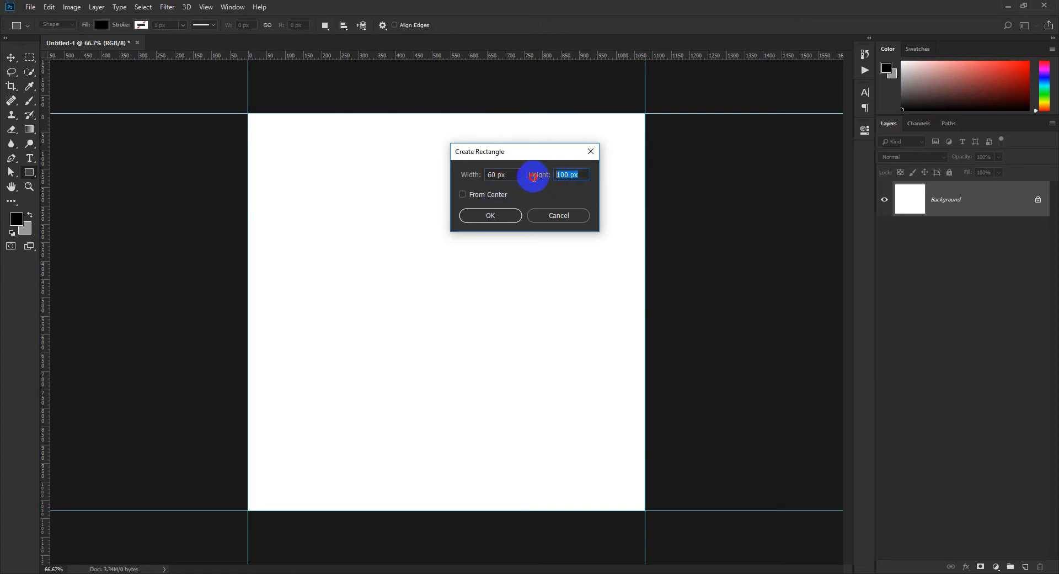
{"action": "left_click", "coordinate": [466, 215]}
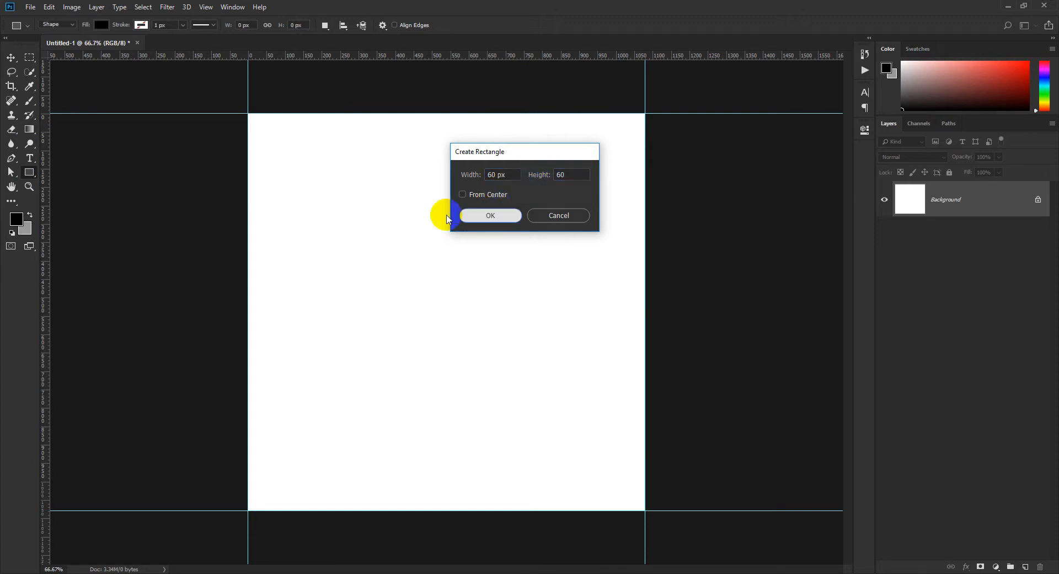
{"action": "left_click", "coordinate": [10, 57]}
{"action": "left_click", "coordinate": [787, 184]}
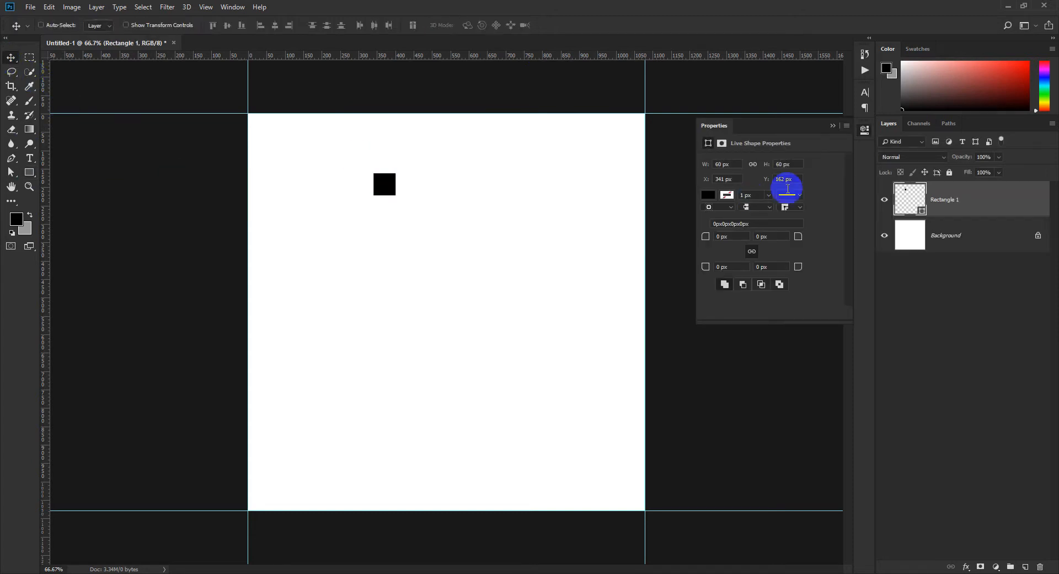
{"action": "left_click", "coordinate": [835, 127]}
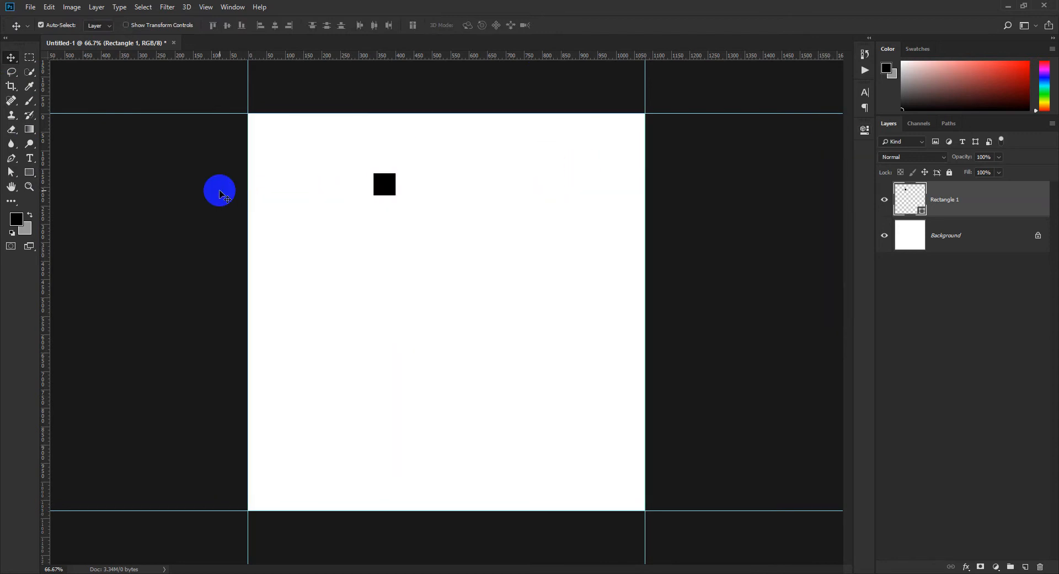
Align the square to the canvas's top-left corner and place guides along its right and bottom edges.
{"action": "left_click", "coordinate": [260, 27]}
{"action": "left_click", "coordinate": [213, 25]}
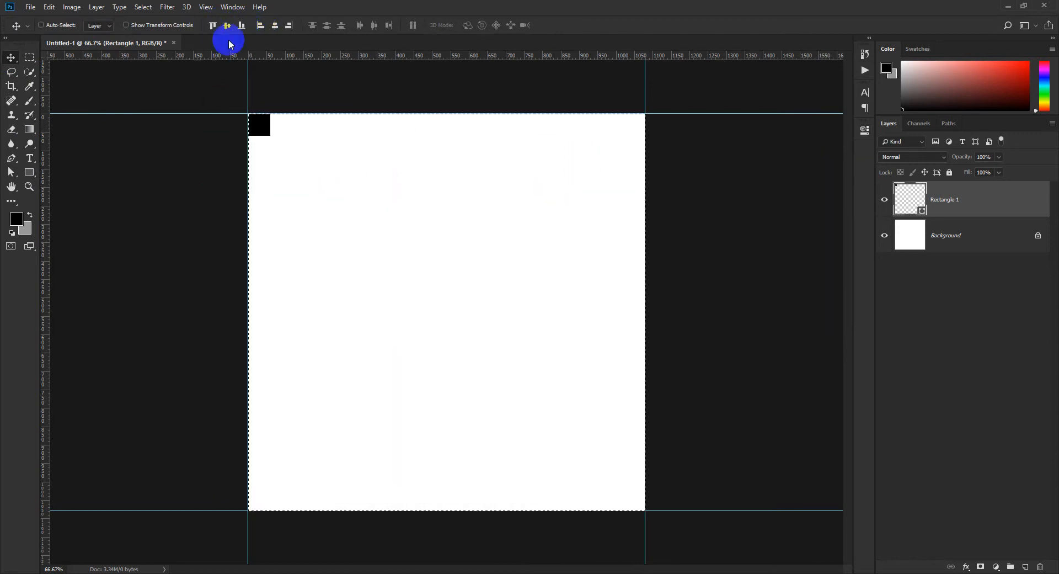
{"action": "left_click_drag", "start_coordinate": [302, 61], "coordinate": [269, 120]}
Align the square to the canvas's right and bottom edges, adding a guide at its inner edge each time, and delete the square.
{"action": "left_click", "coordinate": [288, 25]}
{"action": "left_click_drag", "start_coordinate": [580, 60], "coordinate": [623, 114]}
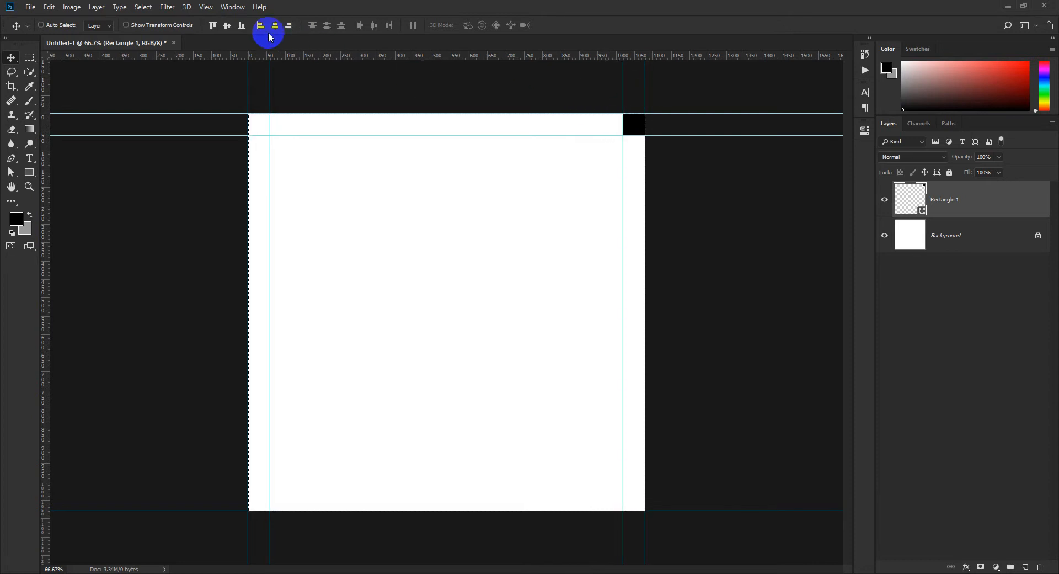
{"action": "left_click", "coordinate": [242, 26]}
{"action": "left_click_drag", "start_coordinate": [538, 57], "coordinate": [546, 489]}
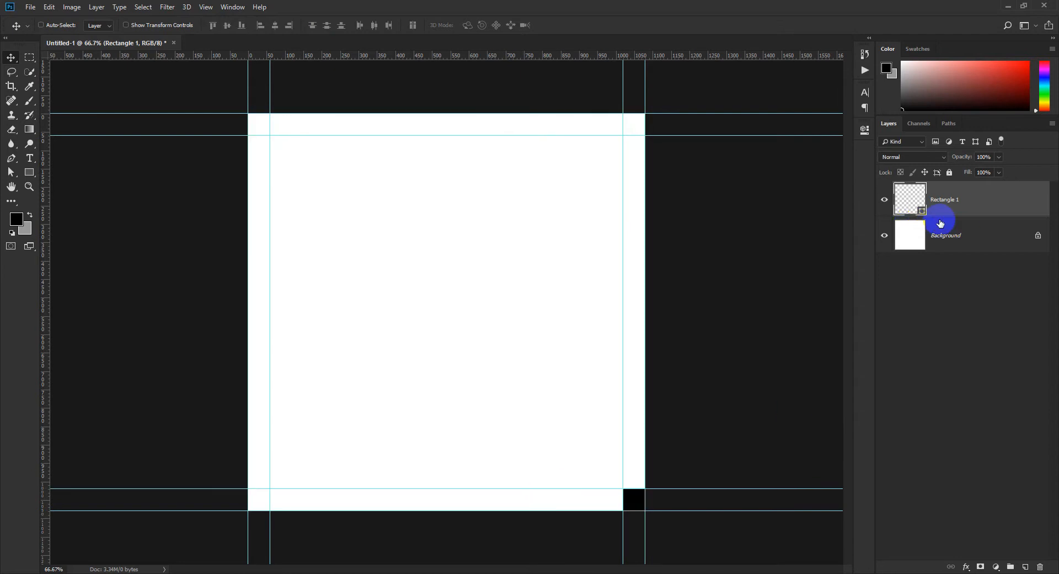
{"action": "key", "text": "Delete"}
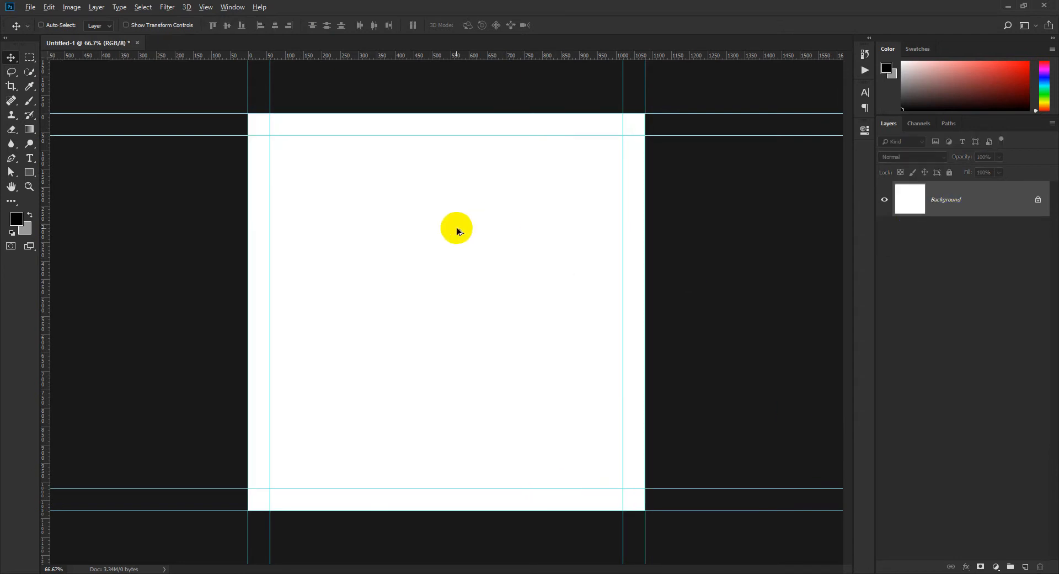
Place Texture.png as an embedded image covering the whole canvas.
{"action": "scroll", "coordinate": [454, 231], "scroll_direction": "up", "scroll_amount": 1}
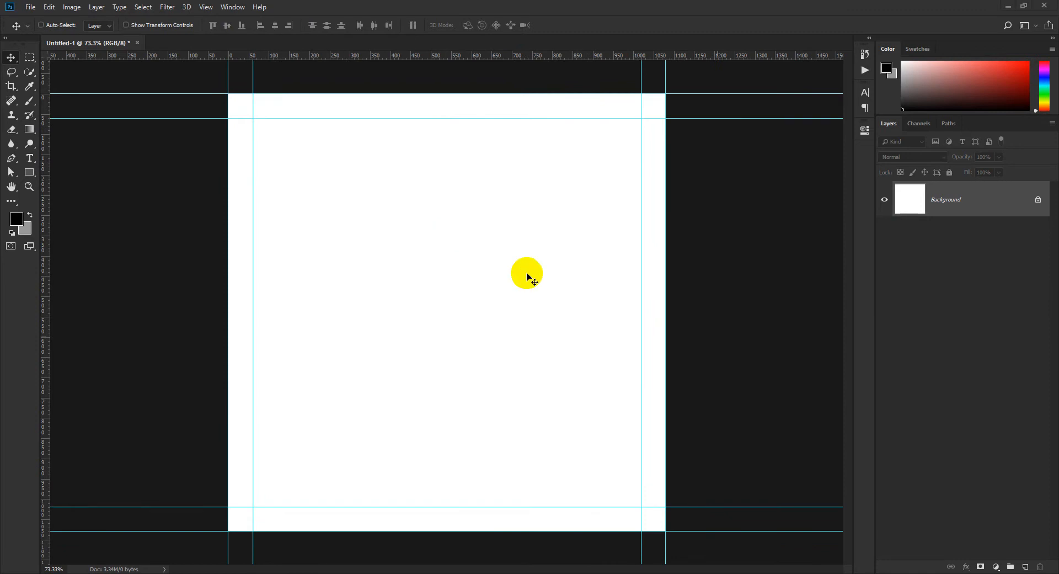
{"action": "left_click", "coordinate": [26, 8]}
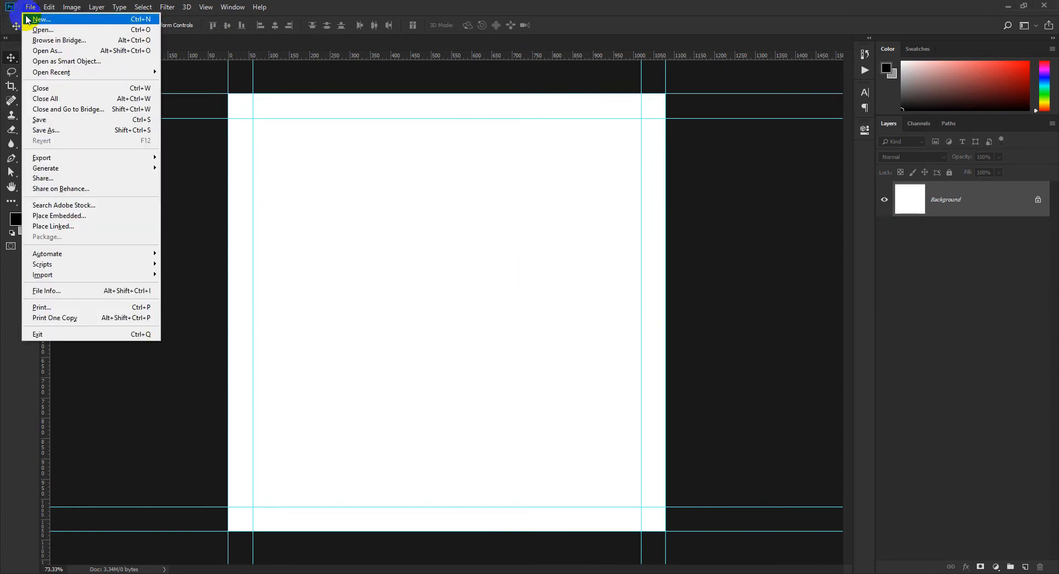
{"action": "left_click", "coordinate": [44, 215]}
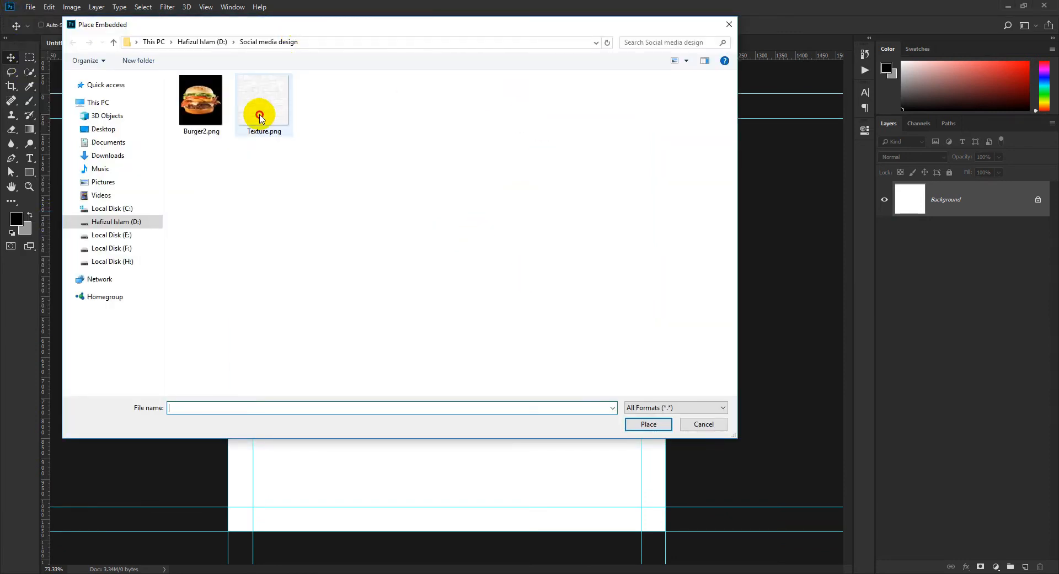
{"action": "double_click", "coordinate": [259, 103]}
{"action": "left_click", "coordinate": [385, 25]}
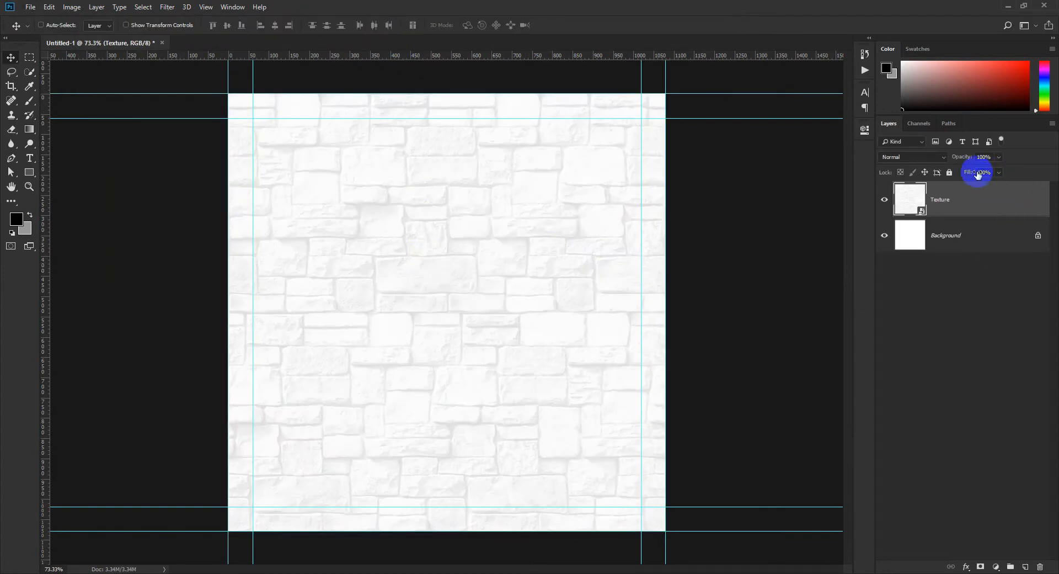
Set the Texture layer's opacity to 70%.
{"action": "left_click", "coordinate": [1000, 158]}
{"action": "type", "text": "60"}
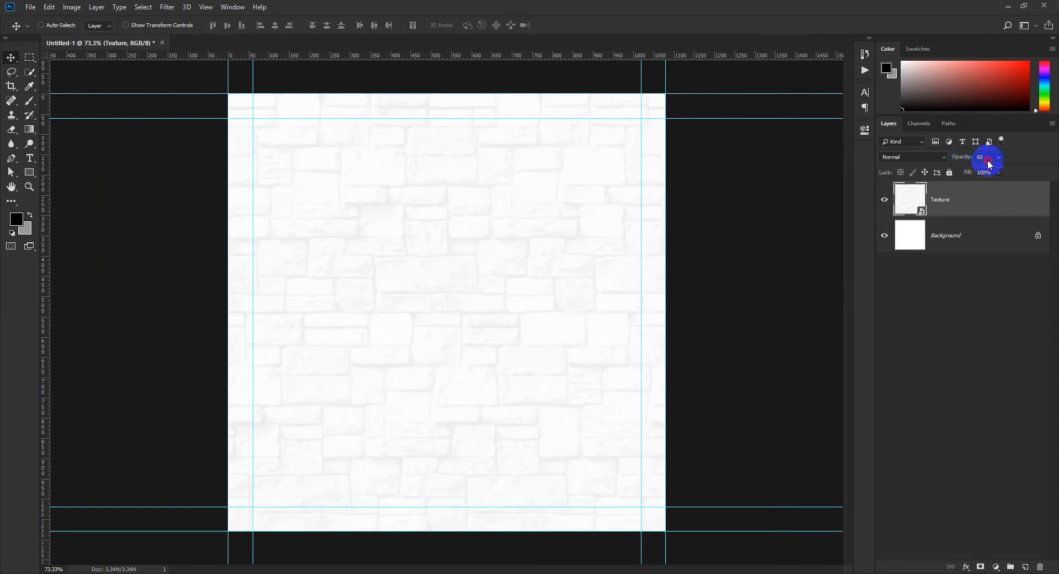
{"action": "type", "text": "70"}
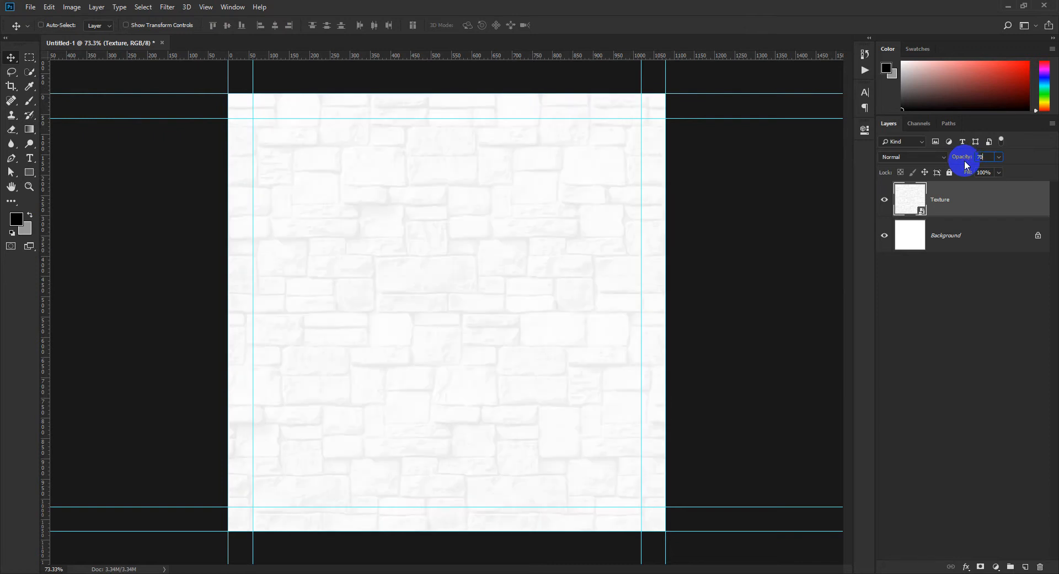
{"action": "key", "text": "Return"}
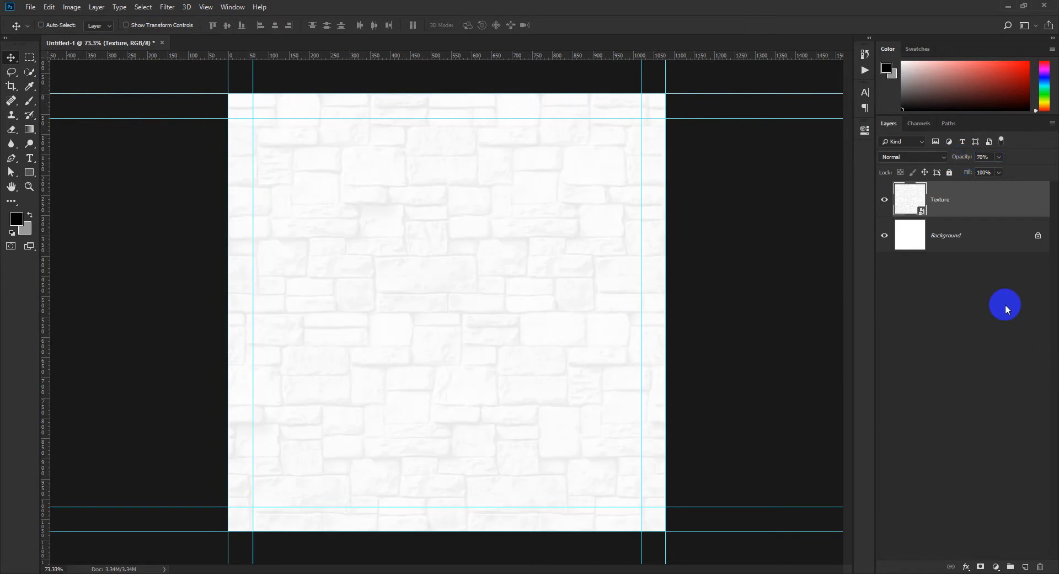
Change the Texture layer's blend mode to Multiply.
{"action": "left_click", "coordinate": [922, 159]}
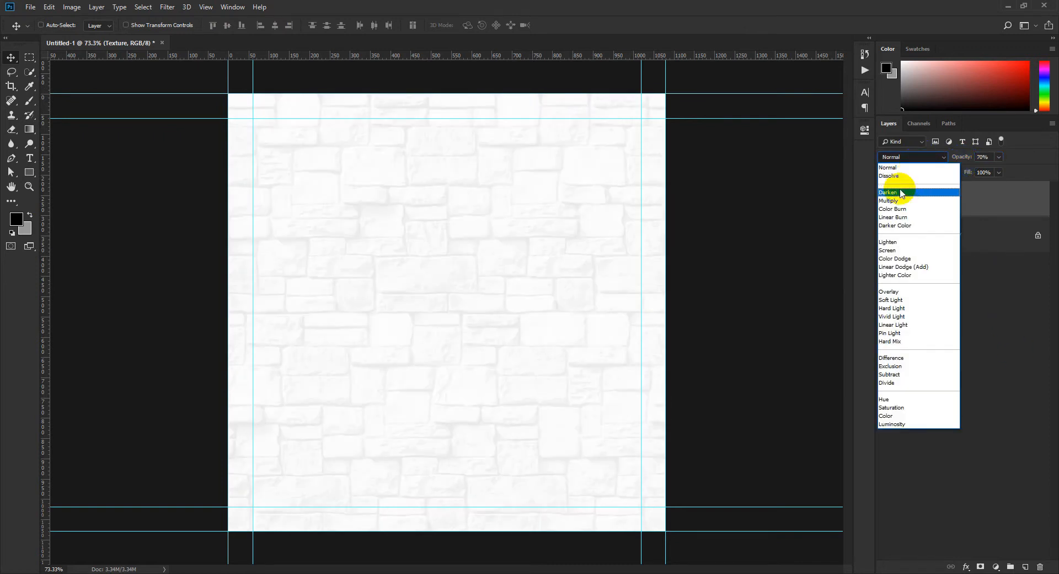
{"action": "left_click", "coordinate": [910, 189]}
{"action": "left_click", "coordinate": [917, 234]}
{"action": "left_click", "coordinate": [954, 214]}
{"action": "scroll", "coordinate": [465, 264], "scroll_direction": "down", "scroll_amount": 2}
{"action": "scroll", "coordinate": [464, 264], "scroll_direction": "up", "scroll_amount": 1}
{"action": "scroll", "coordinate": [254, 198], "scroll_direction": "up", "scroll_amount": 1}
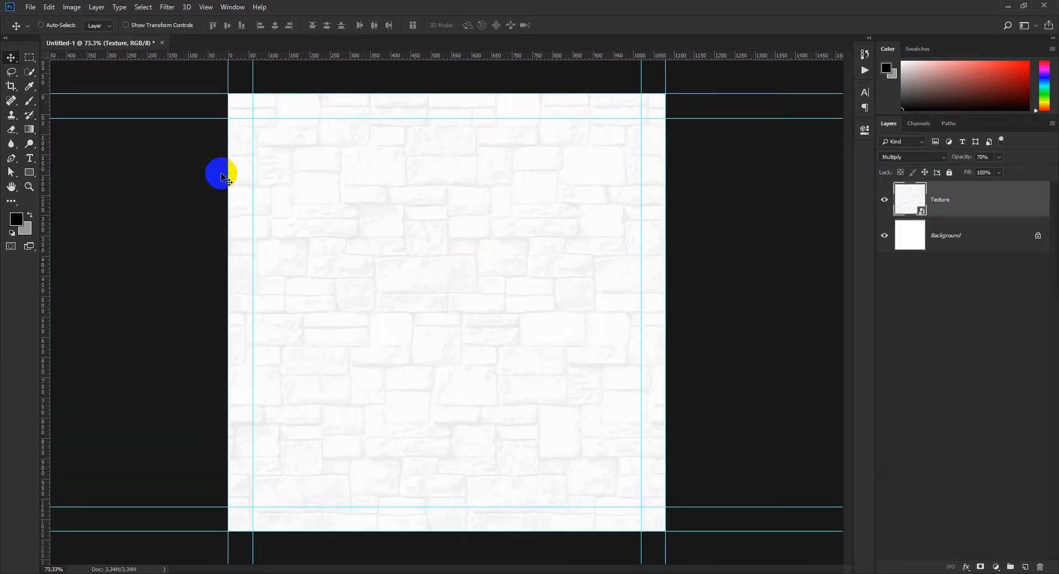
Choose the Gradient tool at 50% opacity and add a layer mask to the Texture layer.
{"action": "left_click", "coordinate": [31, 128]}
{"action": "left_click", "coordinate": [302, 26]}
{"action": "scroll", "coordinate": [361, 172], "scroll_direction": "down", "scroll_amount": 3}
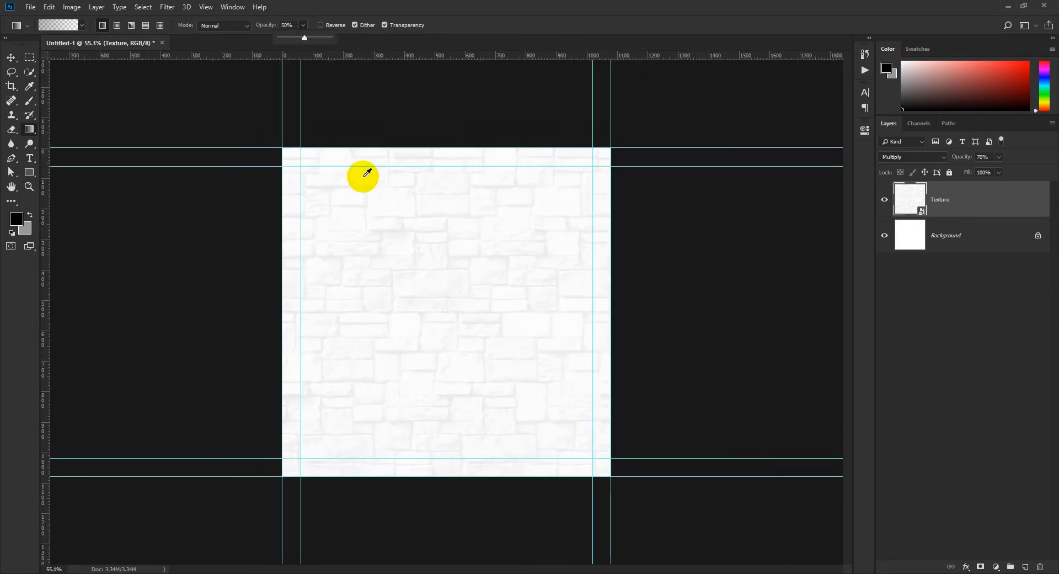
{"action": "scroll", "coordinate": [610, 272], "scroll_direction": "up", "scroll_amount": 1}
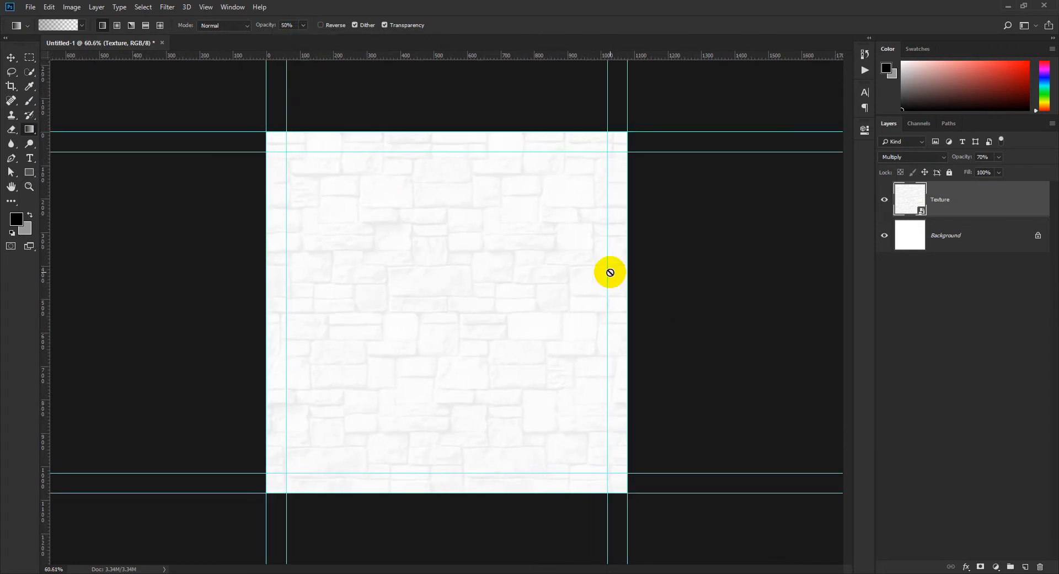
{"action": "left_click", "coordinate": [981, 564]}
{"action": "scroll", "coordinate": [606, 292], "scroll_direction": "up", "scroll_amount": 1}
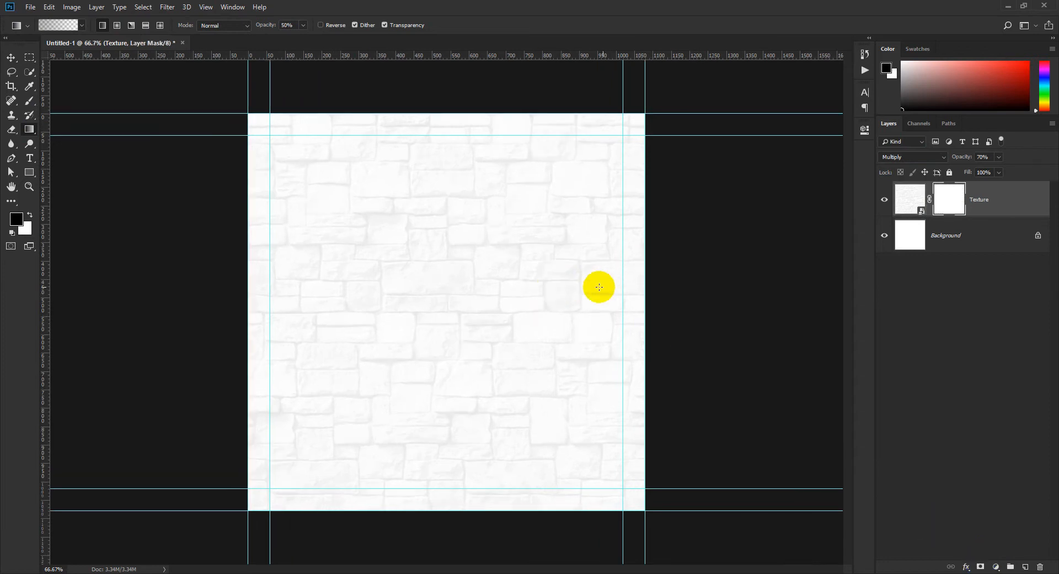
Fade the texture inward from all four canvas edges with linear gradients on its mask, and deselect the layer.
{"action": "scroll", "coordinate": [689, 298], "scroll_direction": "up", "scroll_amount": 1}
{"action": "left_click_drag", "start_coordinate": [700, 295], "coordinate": [366, 298]}
{"action": "left_click_drag", "start_coordinate": [156, 281], "coordinate": [506, 294]}
{"action": "scroll", "coordinate": [406, 298], "scroll_direction": "down", "scroll_amount": 1}
{"action": "left_click_drag", "start_coordinate": [428, 100], "coordinate": [428, 279]}
{"action": "left_click_drag", "start_coordinate": [442, 537], "coordinate": [442, 385]}
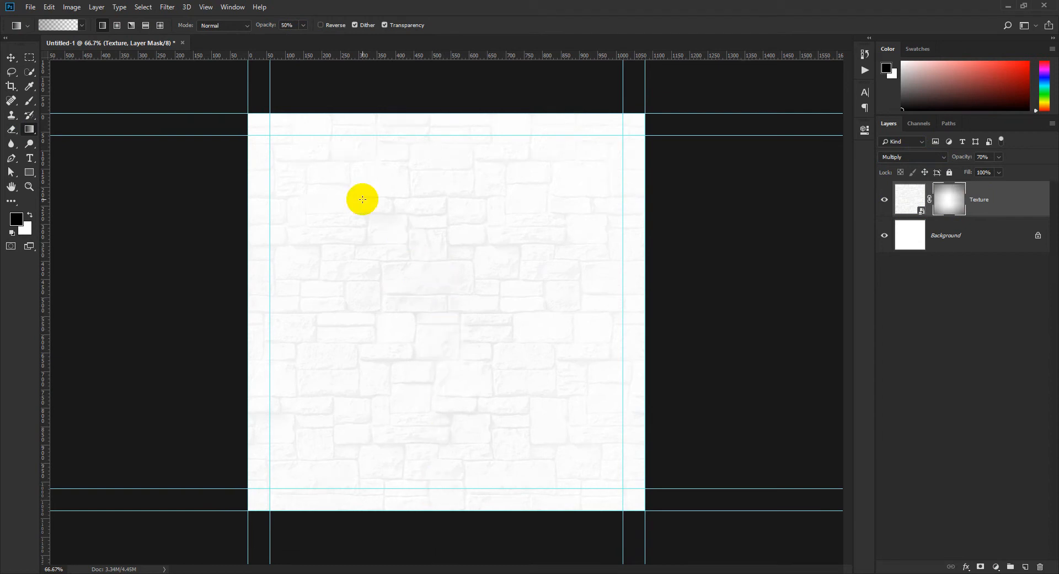
{"action": "left_click", "coordinate": [11, 58]}
{"action": "scroll", "coordinate": [215, 245], "scroll_direction": "down", "scroll_amount": 1}
{"action": "scroll", "coordinate": [440, 279], "scroll_direction": "up", "scroll_amount": 1}
{"action": "left_click", "coordinate": [941, 316]}
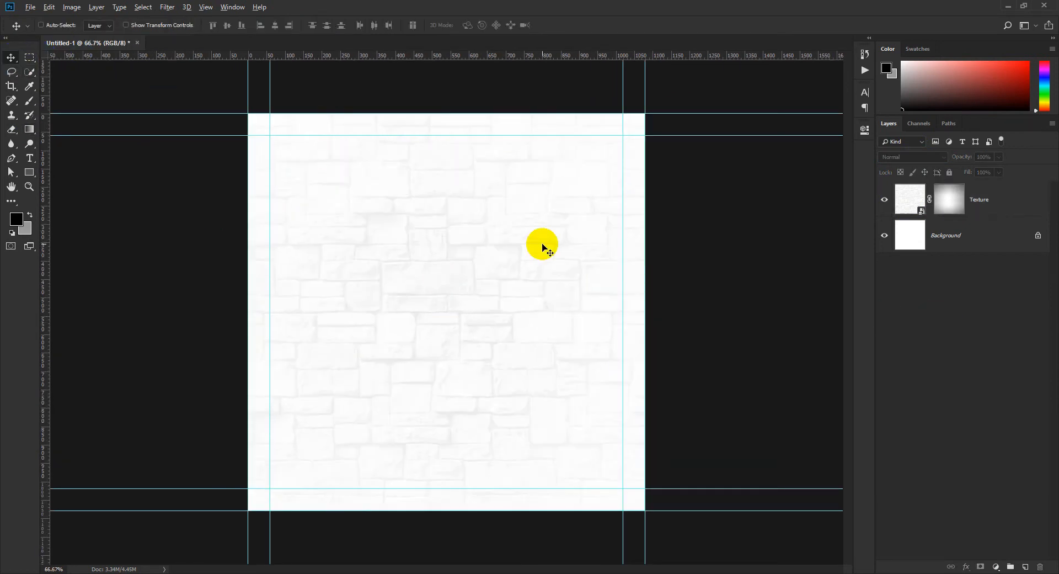
{"action": "scroll", "coordinate": [485, 235], "scroll_direction": "up", "scroll_amount": 1}
{"action": "left_click", "coordinate": [977, 243]}
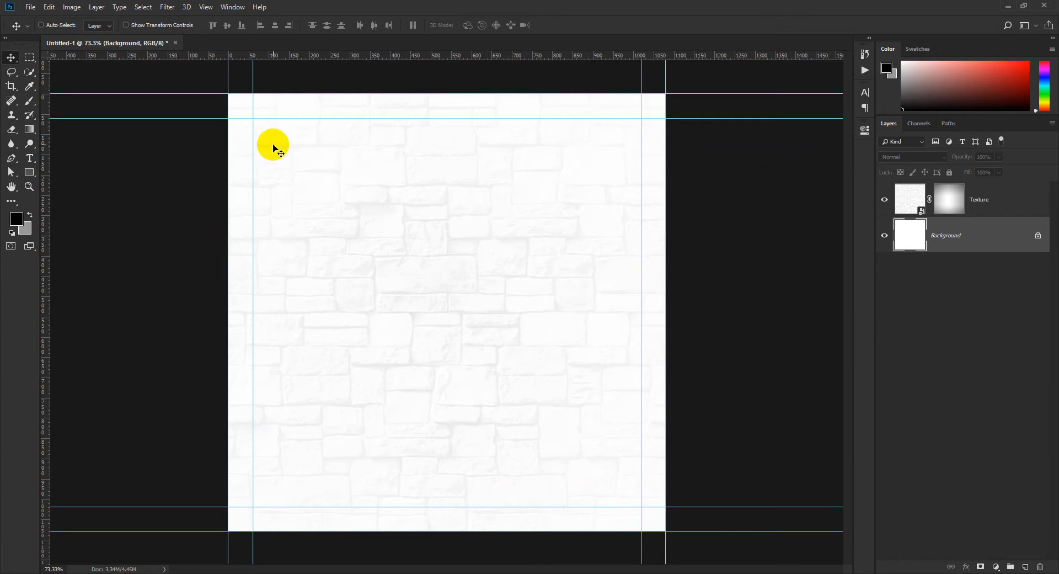
{"action": "left_click", "coordinate": [1005, 200]}
{"action": "left_click", "coordinate": [30, 7]}
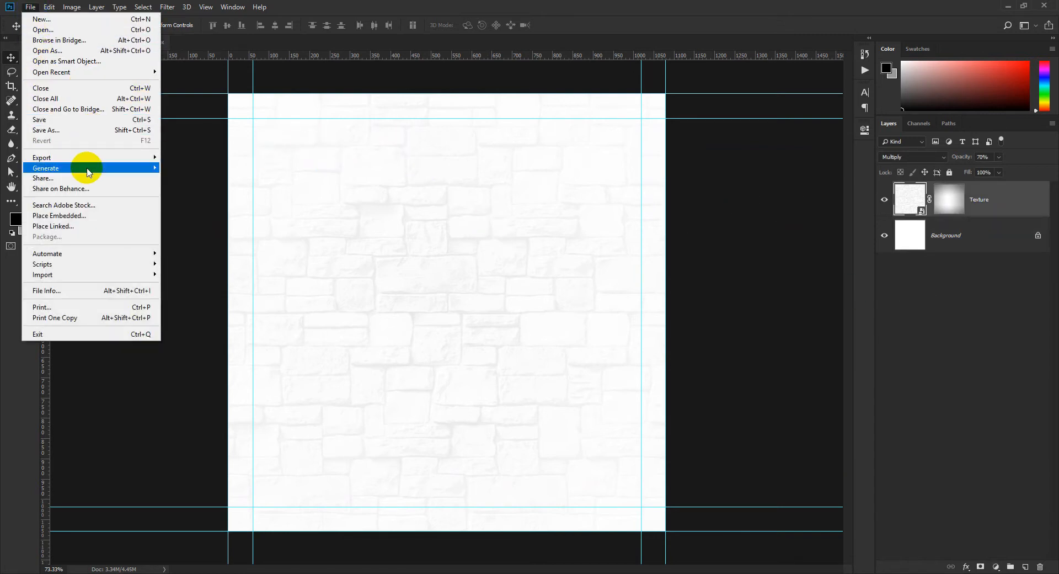
{"action": "left_click", "coordinate": [902, 293]}
{"action": "left_click", "coordinate": [945, 213]}
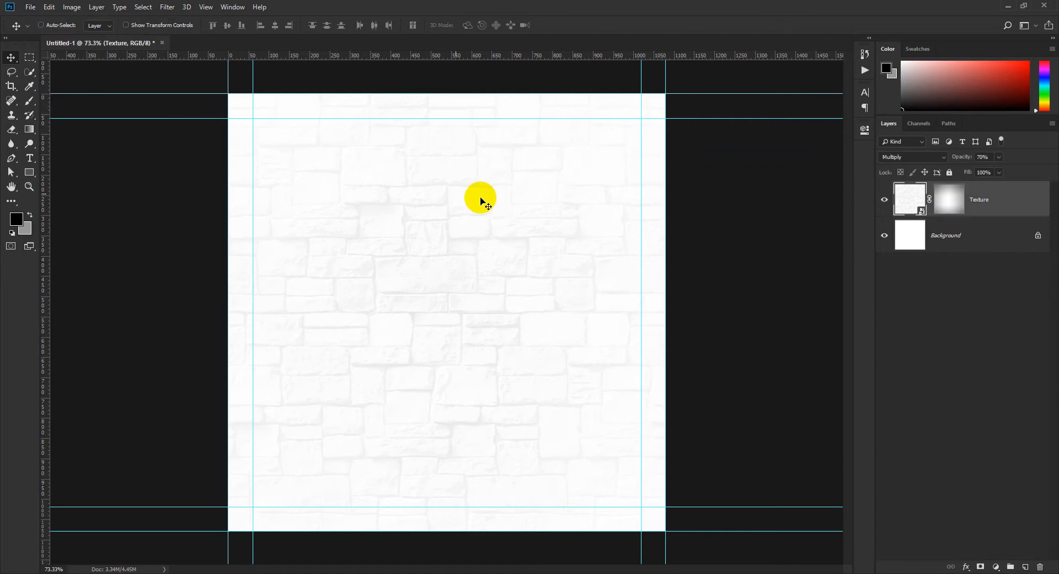
Activate the Brush tool and add a new empty layer above the Texture layer.
{"action": "left_click", "coordinate": [28, 104]}
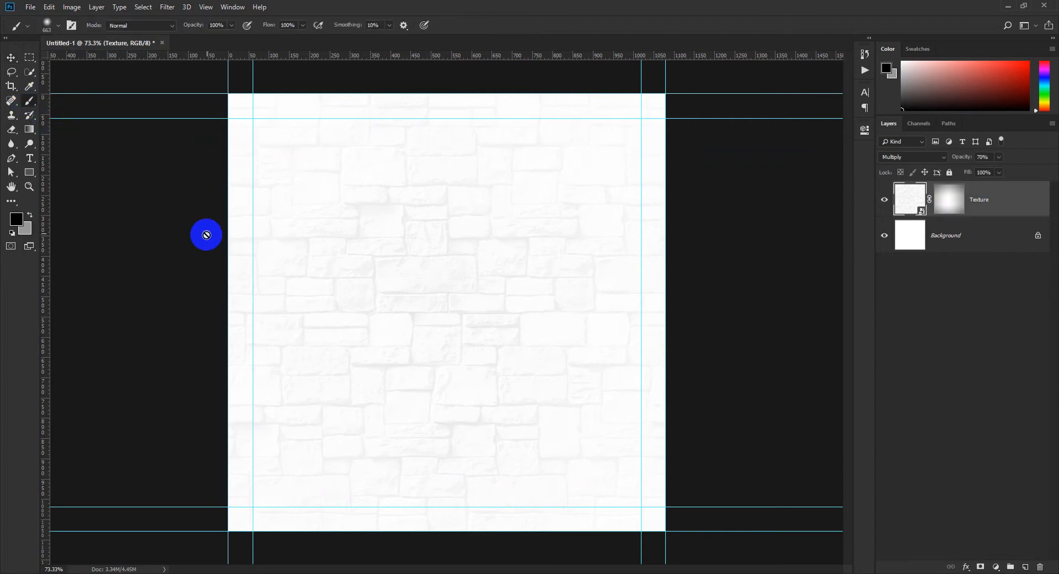
{"action": "left_click", "coordinate": [1025, 567]}
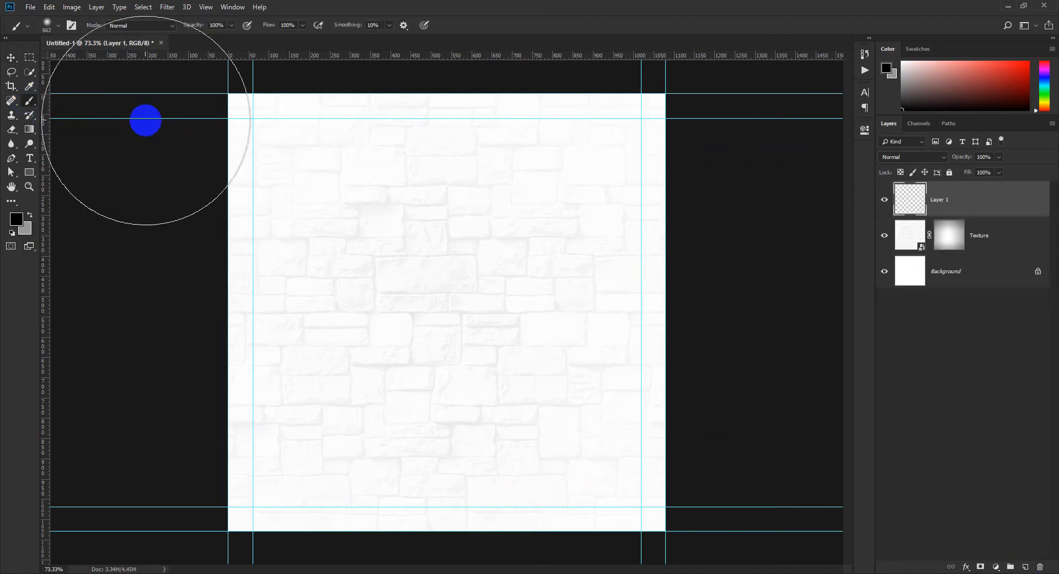
Stamp black concentric rings once at the canvas centre with the Circle 2 brush from DD Circle Shape Brushes, sized about 816 px.
{"action": "left_click_drag", "start_coordinate": [431, 235], "coordinate": [344, 242]}
{"action": "right_click", "coordinate": [344, 216]}
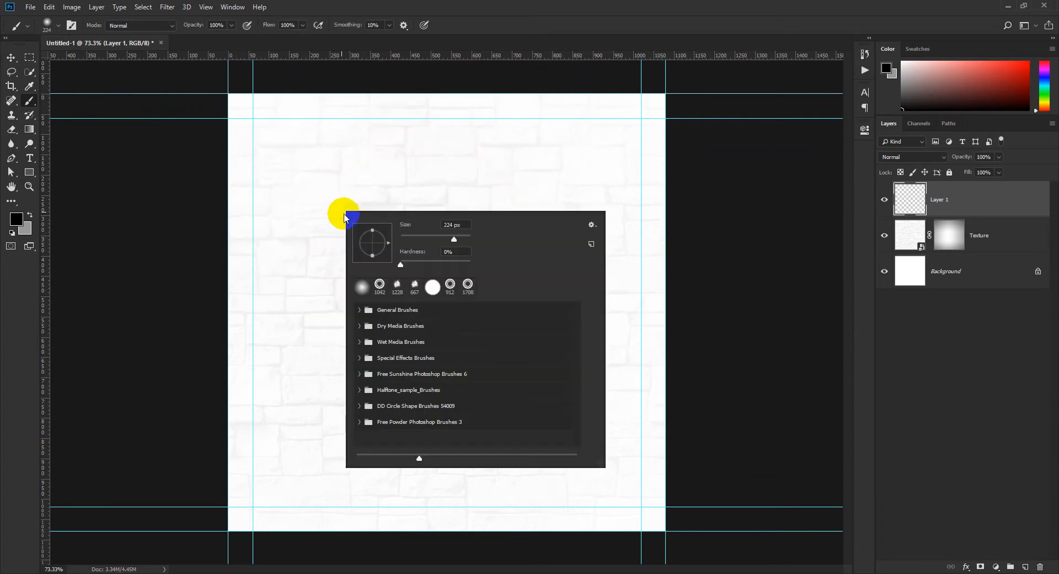
{"action": "left_click", "coordinate": [360, 407]}
{"action": "left_click", "coordinate": [500, 421]}
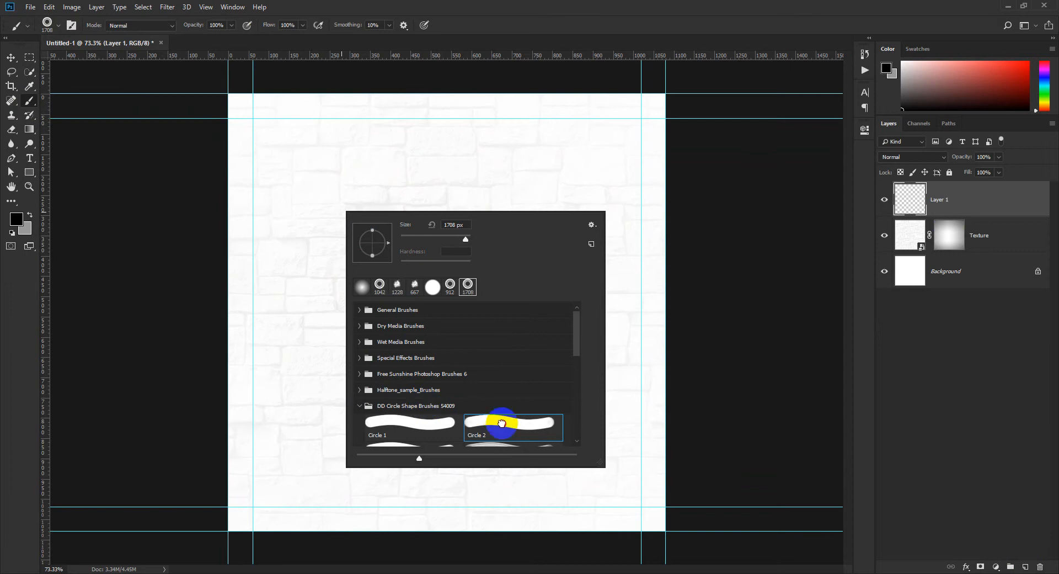
{"action": "double_click", "coordinate": [501, 423]}
{"action": "left_click_drag", "start_coordinate": [447, 310], "coordinate": [265, 335]}
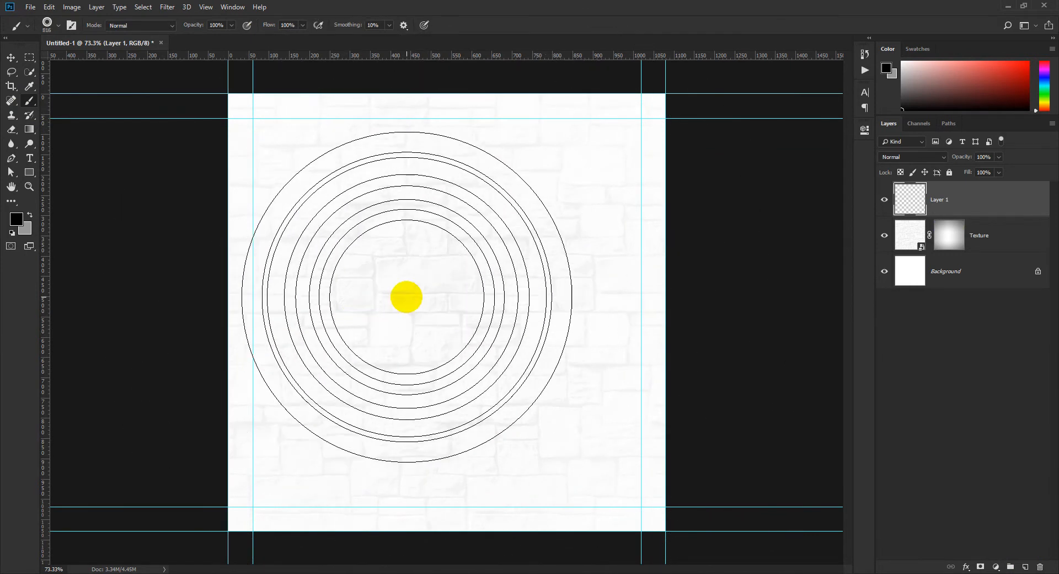
{"action": "left_click", "coordinate": [447, 310]}
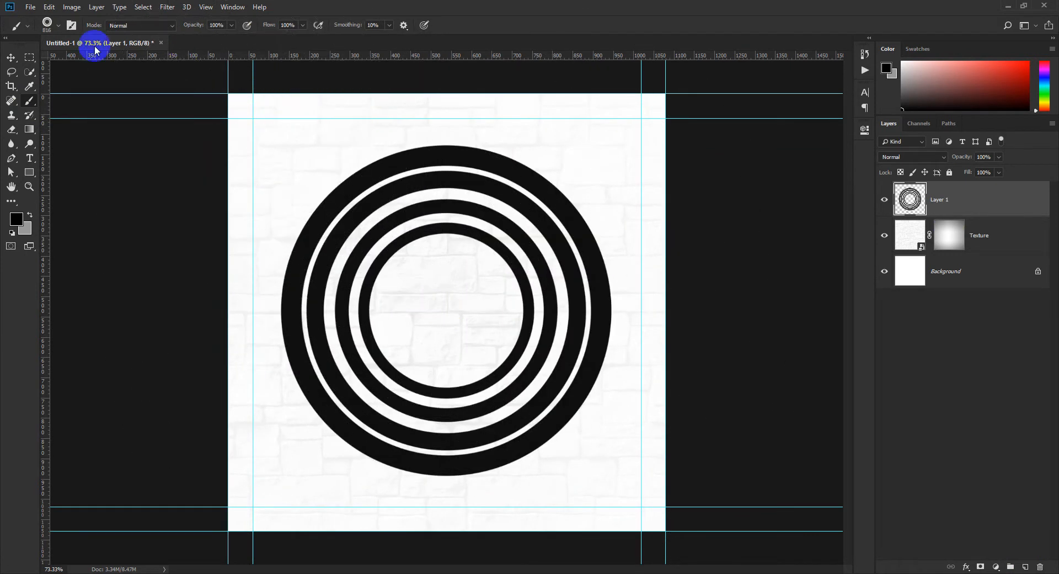
Scale the rings on Layer 1 up to about 112% and align them to the centre of the canvas.
{"action": "left_click", "coordinate": [12, 57]}
{"action": "key", "text": "ctrl+minus"}
{"action": "key", "text": "ctrl+t"}
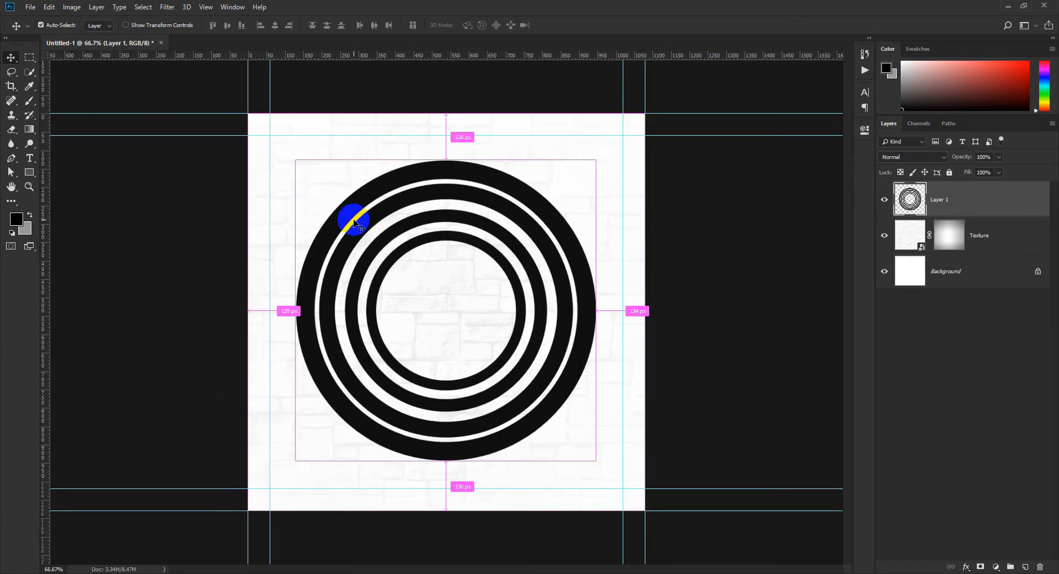
{"action": "left_click_drag", "start_coordinate": [596, 161], "coordinate": [526, 93]}
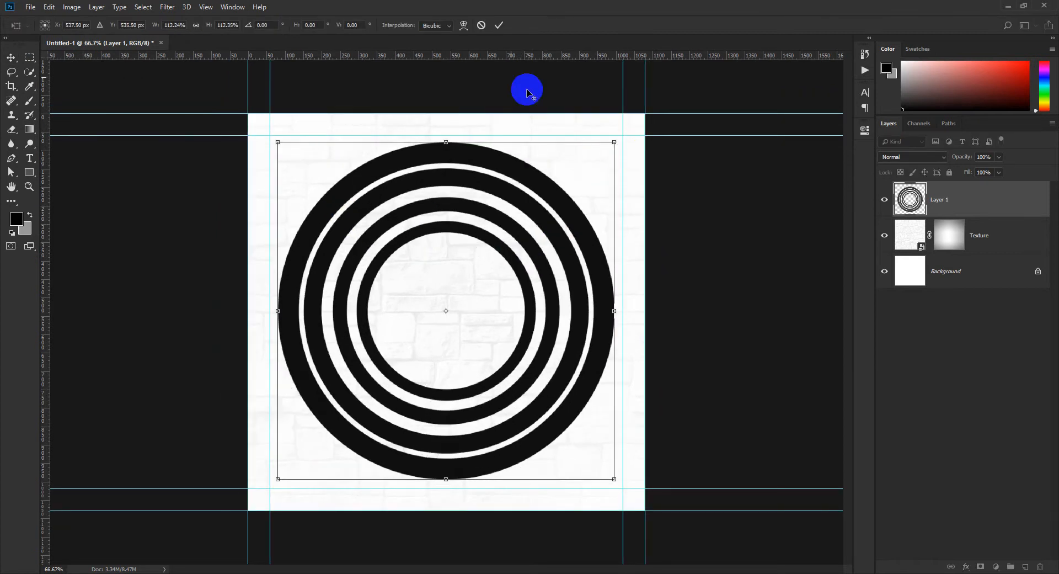
{"action": "left_click", "coordinate": [496, 25]}
{"action": "key", "text": "ctrl+a"}
{"action": "left_click", "coordinate": [227, 26]}
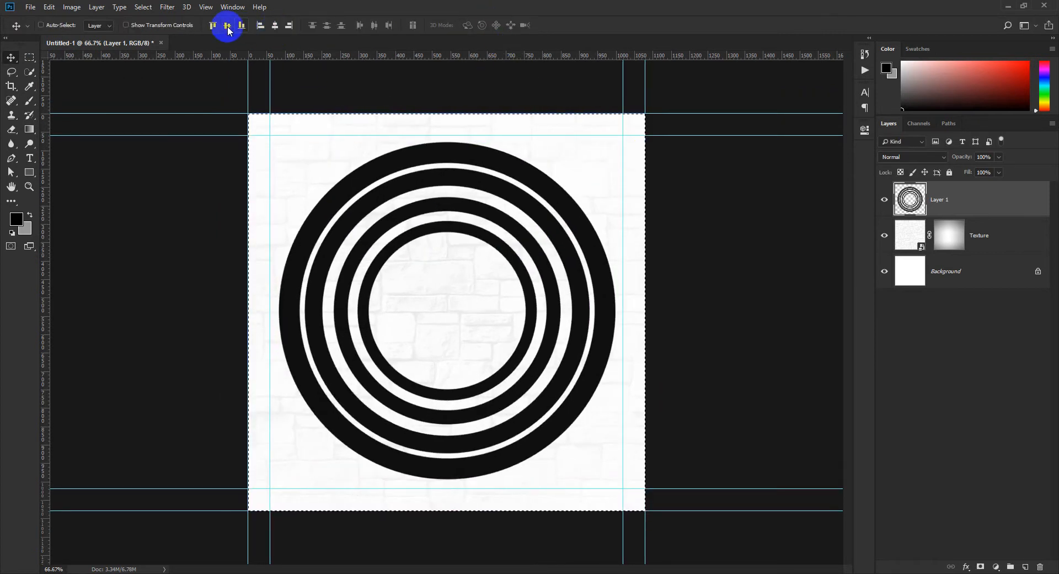
{"action": "key", "text": "ctrl+d"}
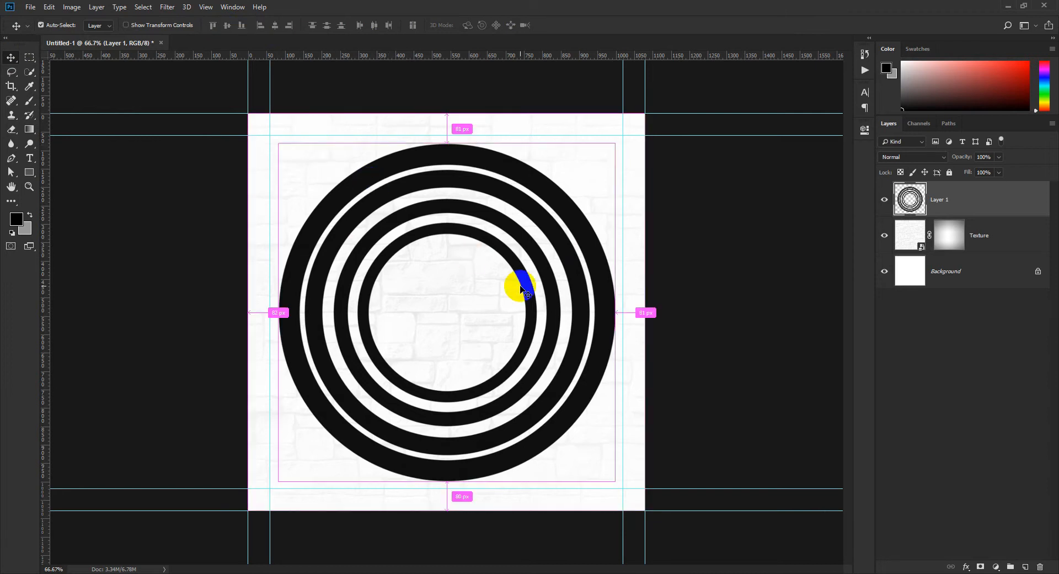
Enlarge the rings proportionally from their centre until they nearly fill the canvas.
{"action": "key", "text": "ctrl+t"}
{"action": "left_click_drag", "start_coordinate": [615, 143], "coordinate": [639, 121]}
{"action": "left_click", "coordinate": [499, 25]}
{"action": "scroll", "coordinate": [459, 215], "scroll_direction": "down", "scroll_amount": 1}
{"action": "scroll", "coordinate": [459, 216], "scroll_direction": "up", "scroll_amount": 1}
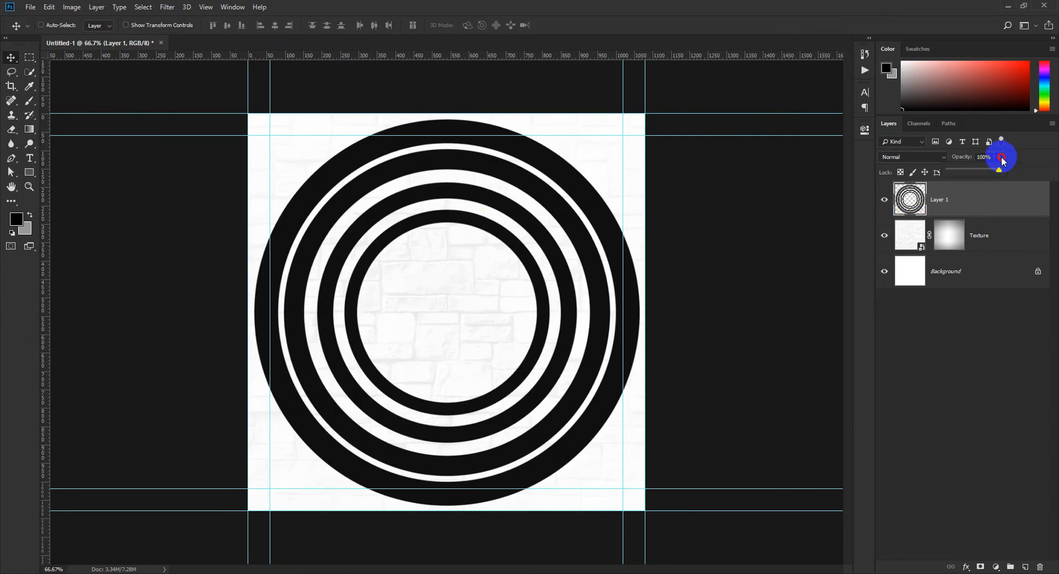
Set Layer 1 to 15% opacity with the Multiply blend mode.
{"action": "type", "text": "50"}
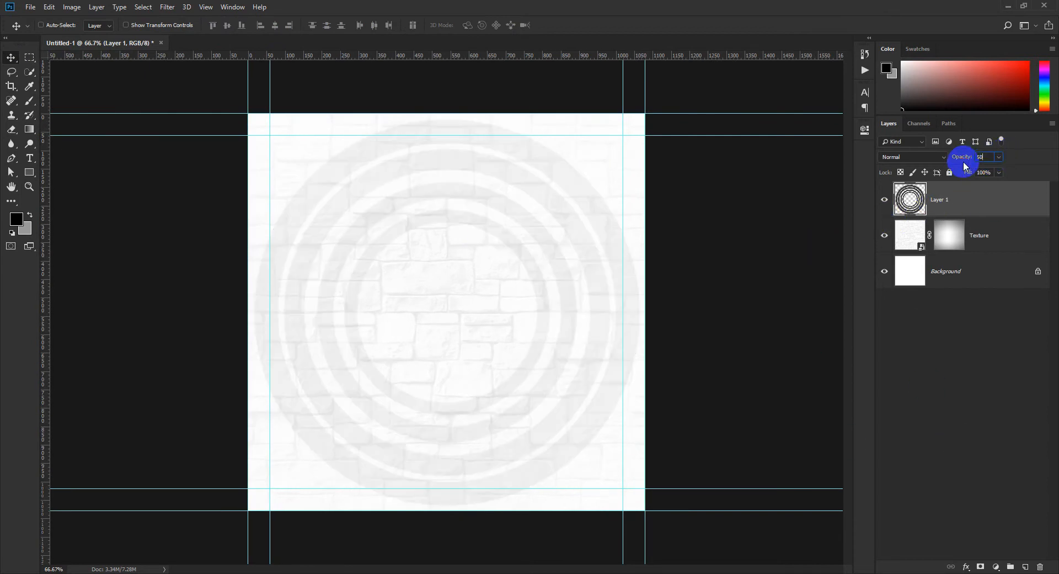
{"action": "type", "text": "15"}
{"action": "left_click", "coordinate": [952, 280]}
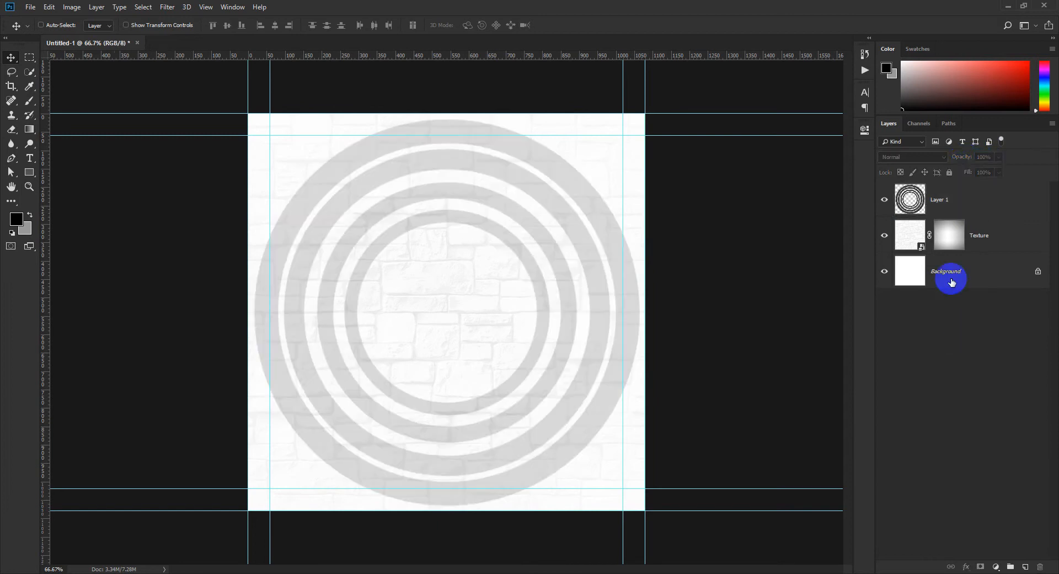
{"action": "left_click", "coordinate": [932, 212]}
{"action": "left_click", "coordinate": [913, 157]}
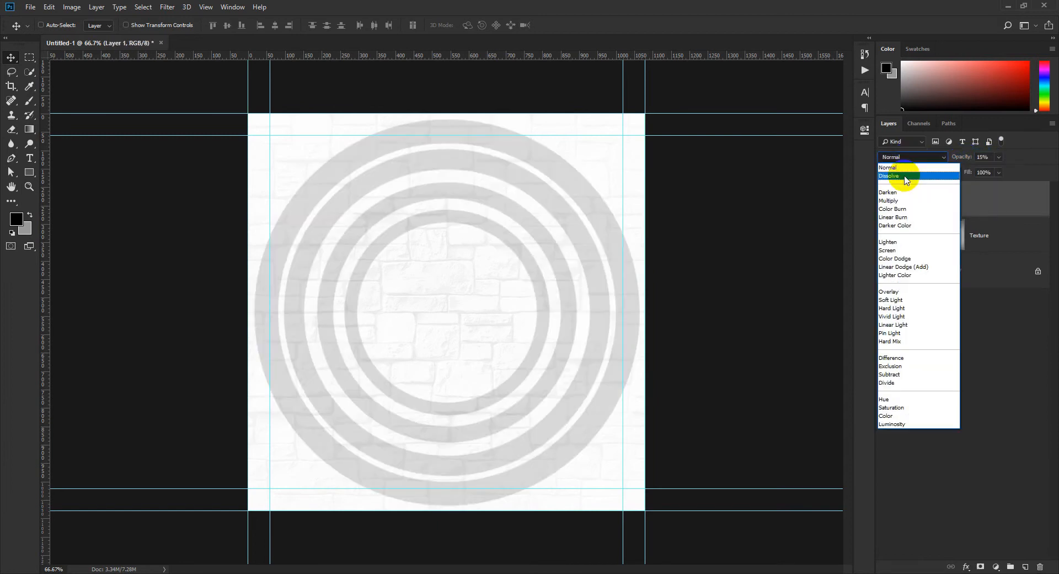
{"action": "left_click", "coordinate": [910, 208]}
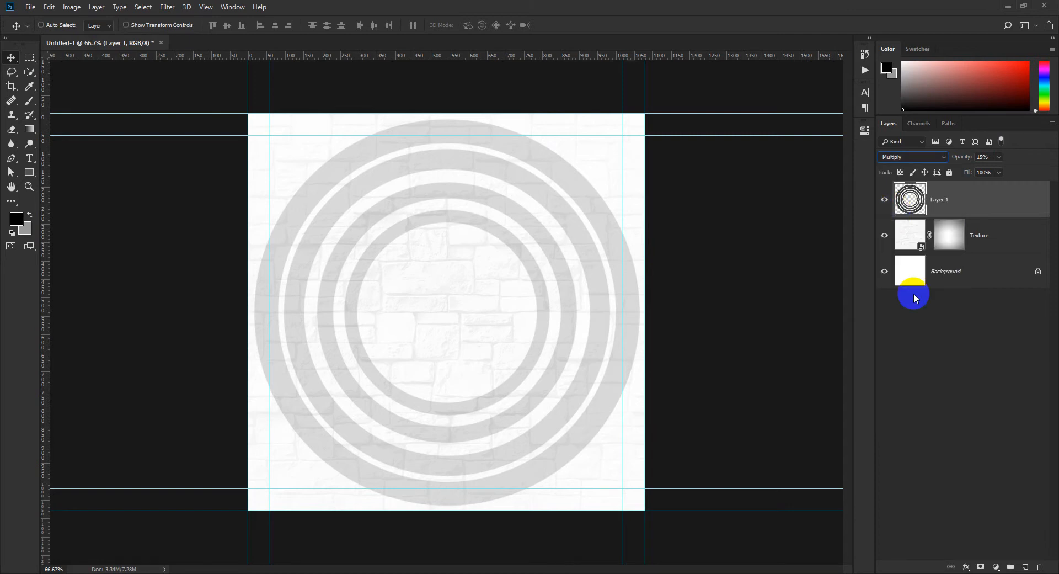
Add a layer mask to Layer 1 and fade the rings inward from both sides with 50% linear gradients.
{"action": "left_click", "coordinate": [980, 566]}
{"action": "left_click", "coordinate": [30, 103]}
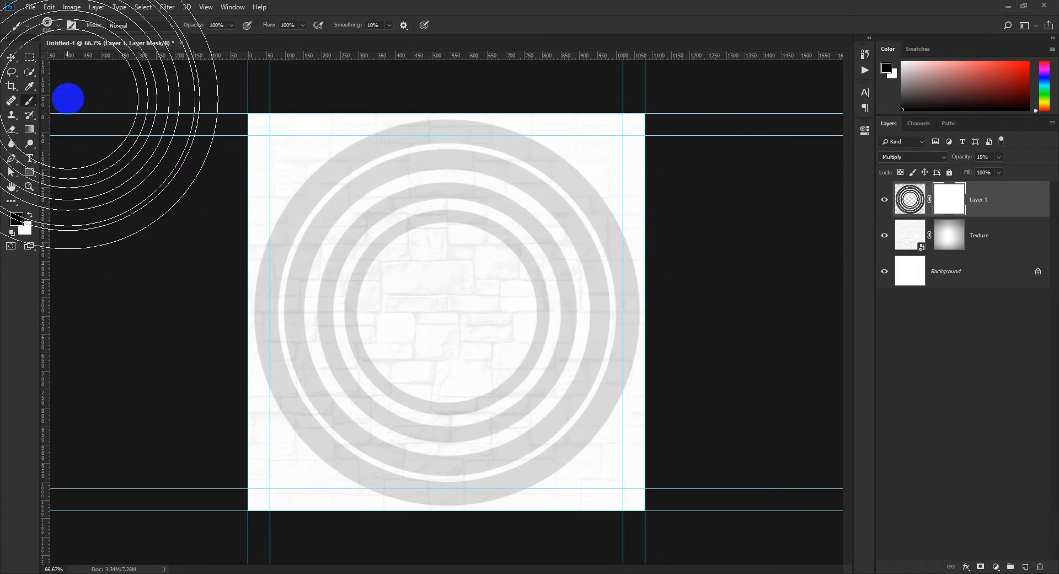
{"action": "left_click", "coordinate": [12, 57]}
{"action": "left_click", "coordinate": [30, 134]}
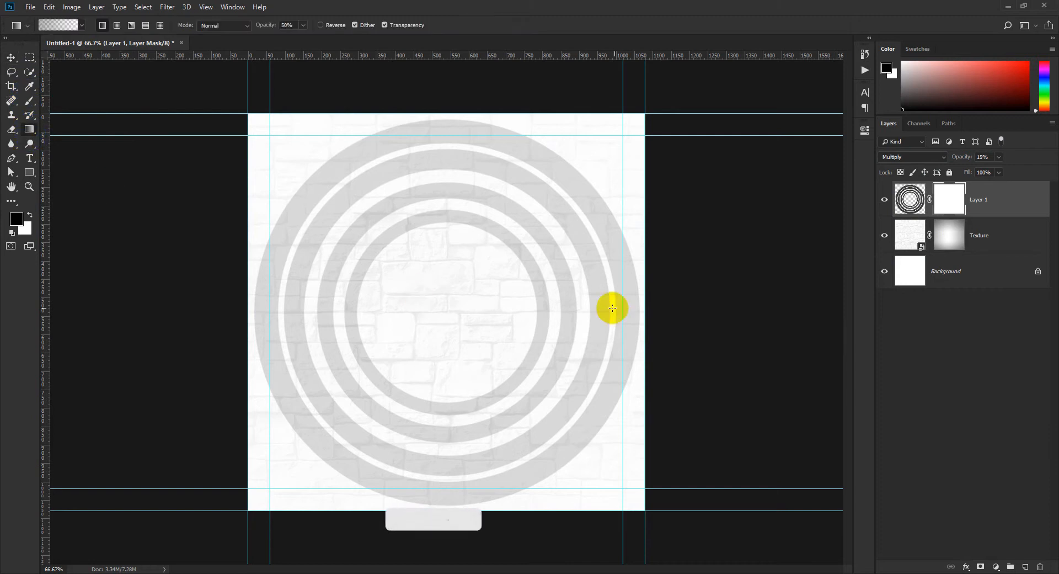
{"action": "left_click_drag", "start_coordinate": [669, 294], "coordinate": [228, 301]}
{"action": "left_click_drag", "start_coordinate": [152, 309], "coordinate": [506, 317]}
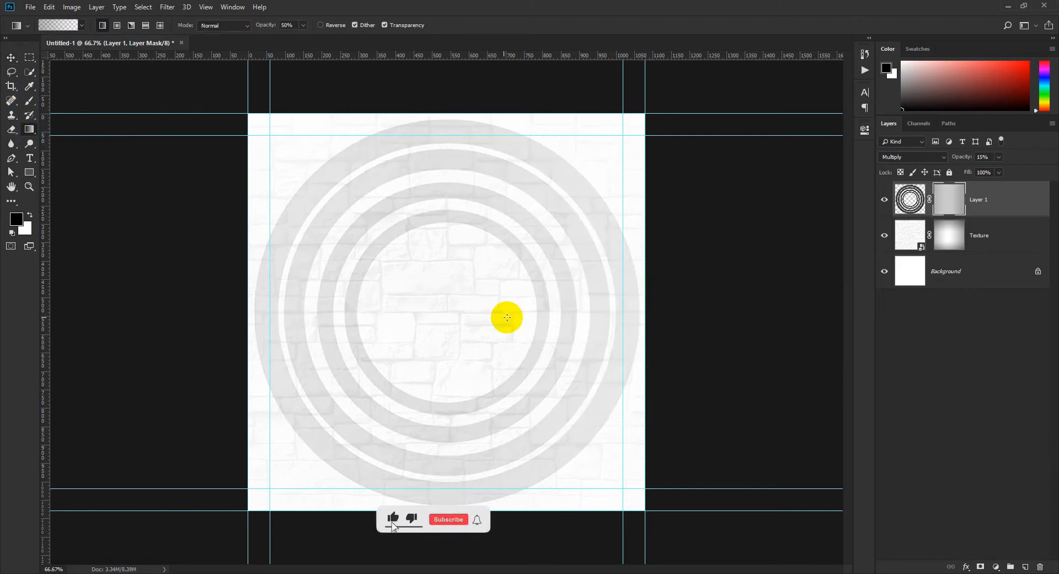
{"action": "left_click_drag", "start_coordinate": [189, 316], "coordinate": [555, 324]}
{"action": "left_click_drag", "start_coordinate": [722, 318], "coordinate": [326, 305]}
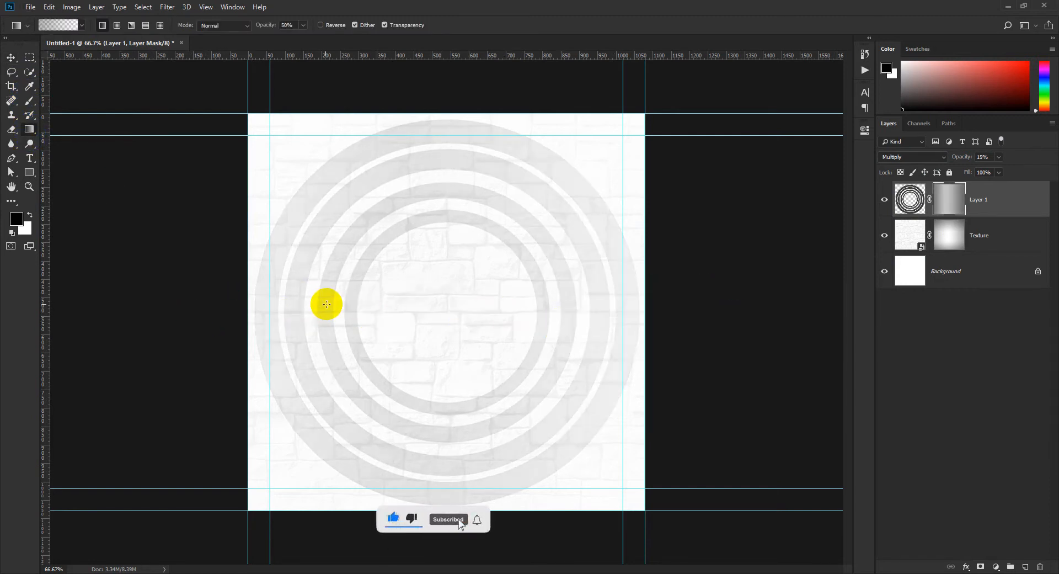
Fade the rings vertically on the mask with linear gradients, most strongly from the bottom, and return to the Move tool.
{"action": "scroll", "coordinate": [331, 318], "scroll_direction": "down", "scroll_amount": 2}
{"action": "left_click_drag", "start_coordinate": [428, 503], "coordinate": [401, 262]}
{"action": "left_click_drag", "start_coordinate": [433, 384], "coordinate": [441, 217]}
{"action": "left_click_drag", "start_coordinate": [452, 554], "coordinate": [455, 297]}
{"action": "left_click_drag", "start_coordinate": [440, 104], "coordinate": [472, 335]}
{"action": "left_click_drag", "start_coordinate": [445, 513], "coordinate": [441, 333]}
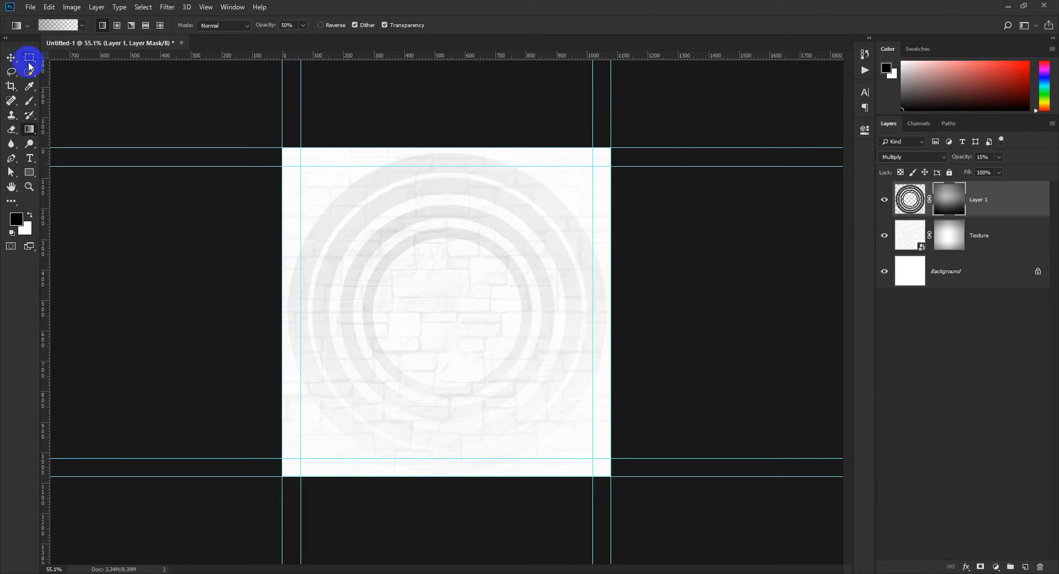
{"action": "left_click", "coordinate": [13, 57]}
{"action": "scroll", "coordinate": [300, 232], "scroll_direction": "down", "scroll_amount": 2}
{"action": "scroll", "coordinate": [300, 232], "scroll_direction": "up", "scroll_amount": 3}
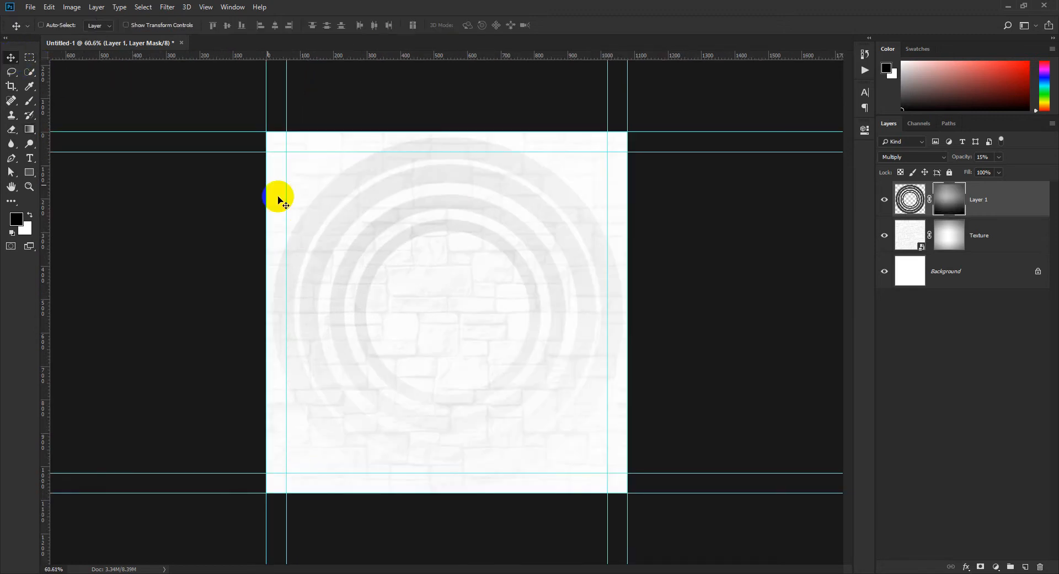
Place the Burger2 image as an embedded object, scaled to about 27% over the middle of the rings.
{"action": "left_click", "coordinate": [38, 13]}
{"action": "left_click", "coordinate": [62, 216]}
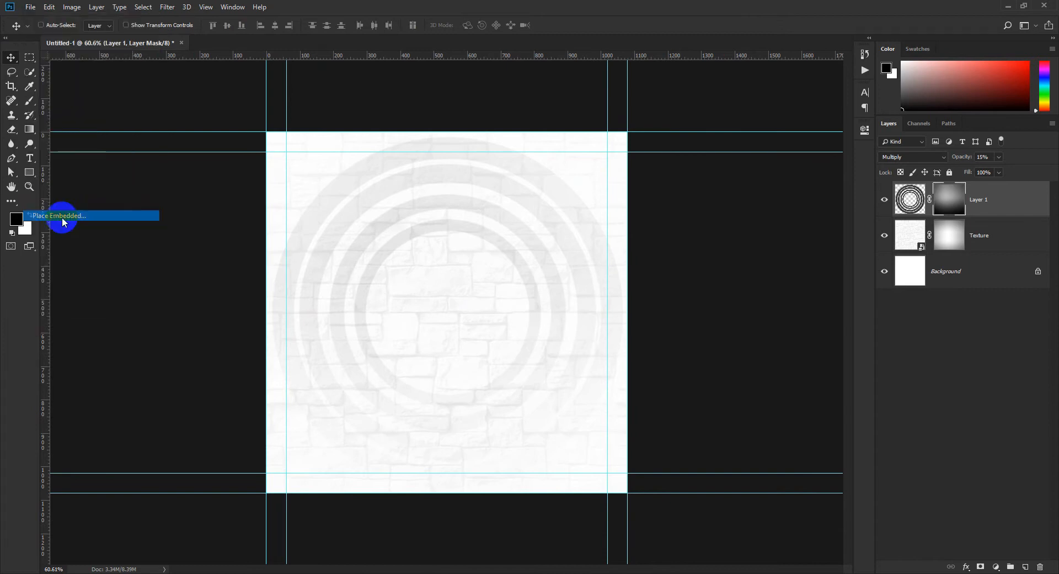
{"action": "double_click", "coordinate": [202, 105]}
{"action": "left_click_drag", "start_coordinate": [601, 132], "coordinate": [575, 164]}
{"action": "left_click_drag", "start_coordinate": [434, 274], "coordinate": [448, 284]}
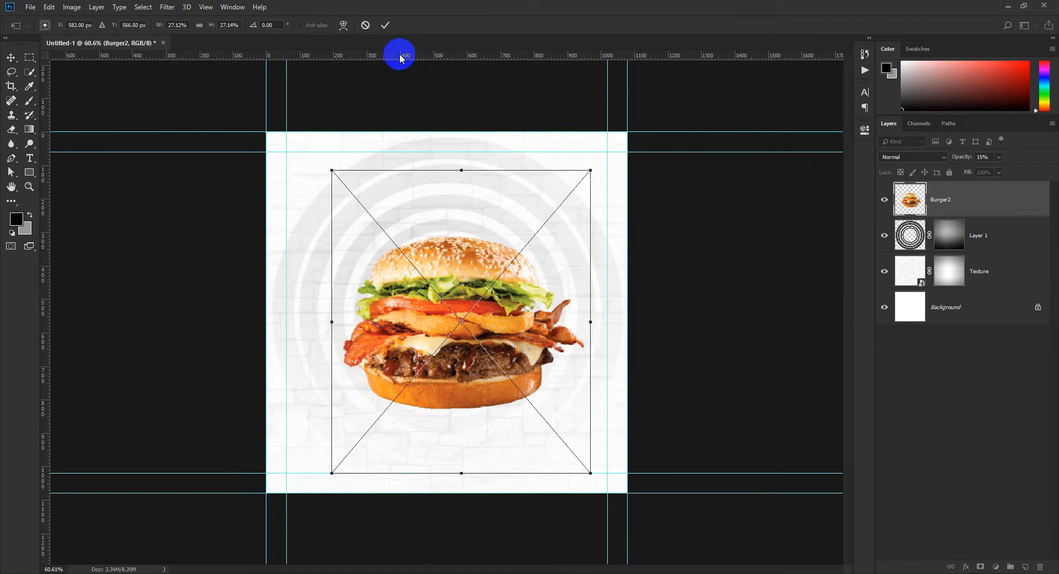
{"action": "left_click", "coordinate": [389, 23]}
Centre the burger horizontally on the canvas, clear the selection and shift the burger slightly down.
{"action": "key", "text": "ctrl+a"}
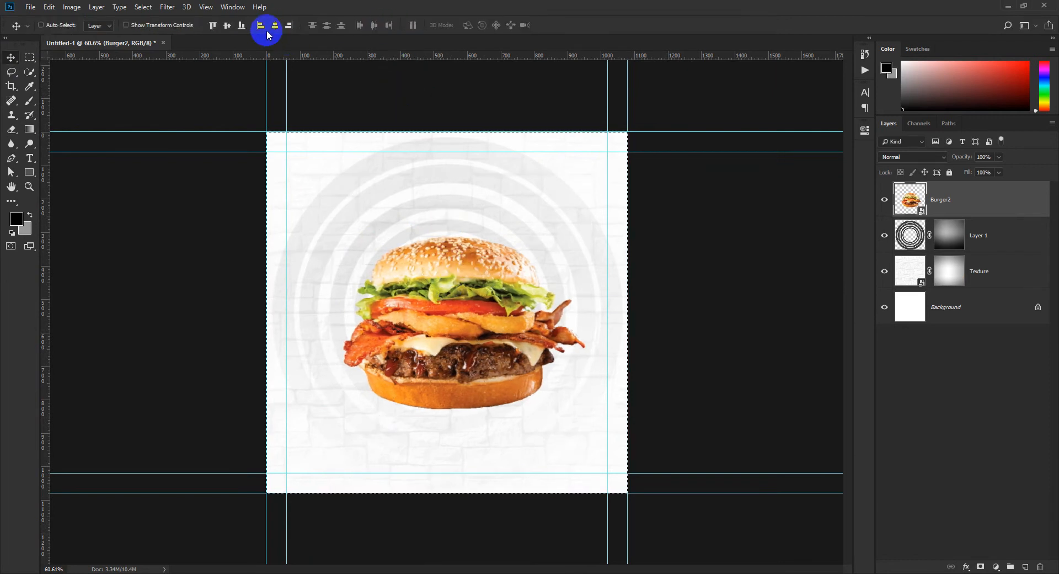
{"action": "left_click", "coordinate": [275, 25]}
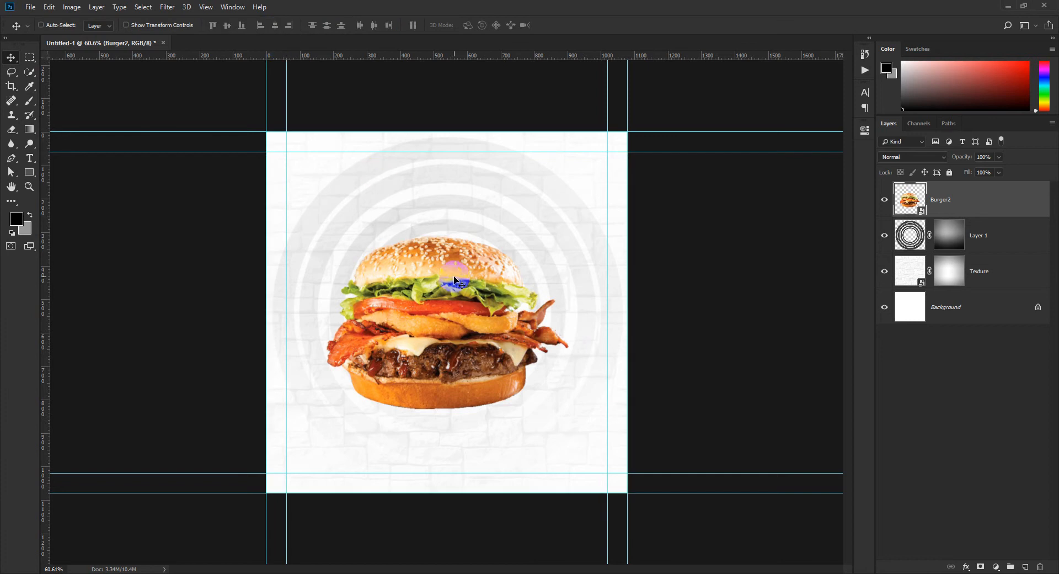
{"action": "key", "text": "ctrl+d"}
{"action": "scroll", "coordinate": [449, 284], "scroll_direction": "up", "scroll_amount": 2}
{"action": "left_click_drag", "start_coordinate": [454, 348], "coordinate": [459, 361]}
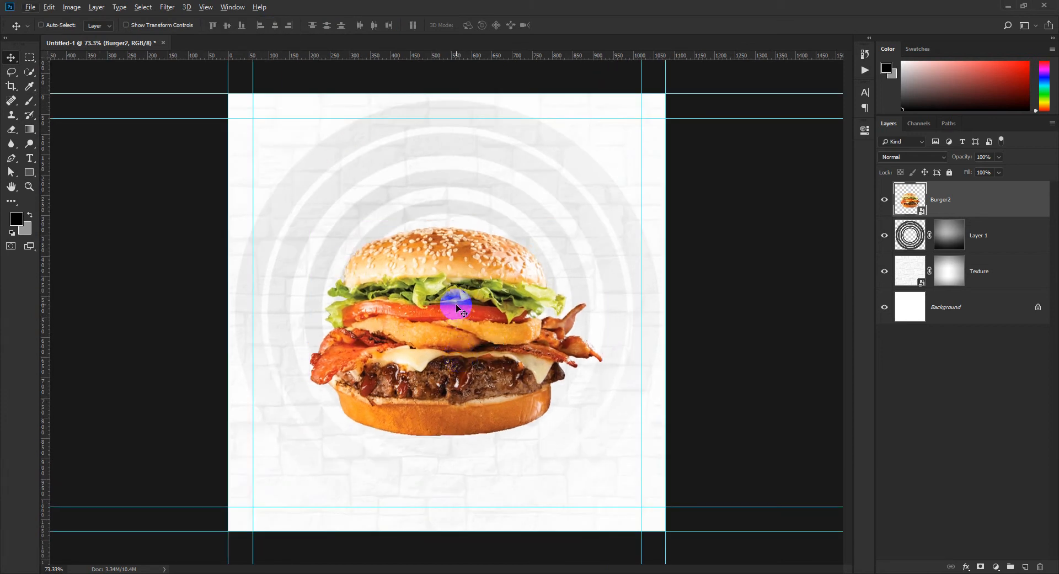
Enlarge the burger slightly with Free Transform.
{"action": "key", "text": "ctrl+t"}
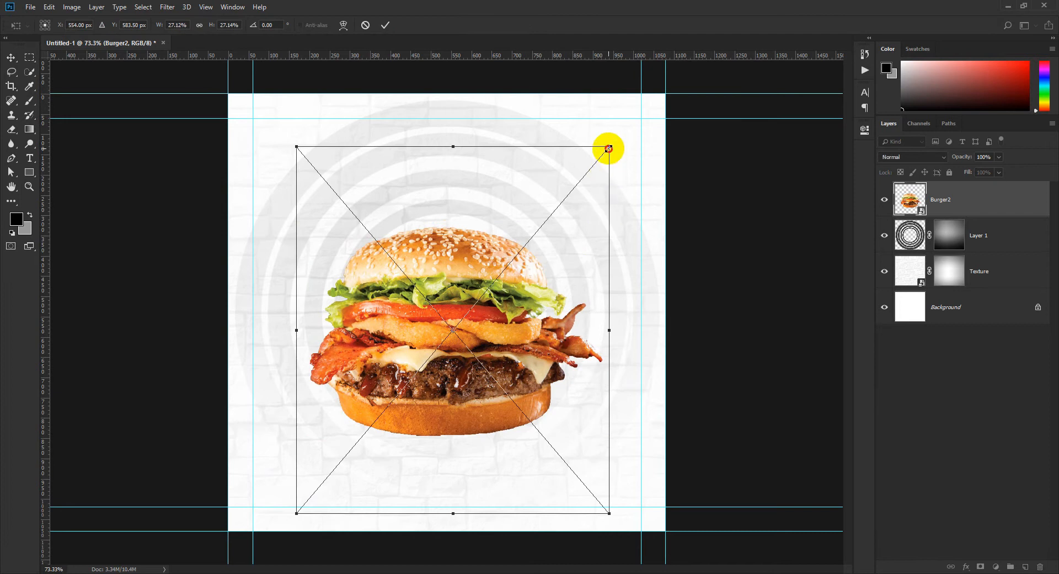
{"action": "left_click_drag", "start_coordinate": [609, 148], "coordinate": [618, 137]}
{"action": "left_click", "coordinate": [385, 25]}
{"action": "key", "text": "ctrl+minus"}
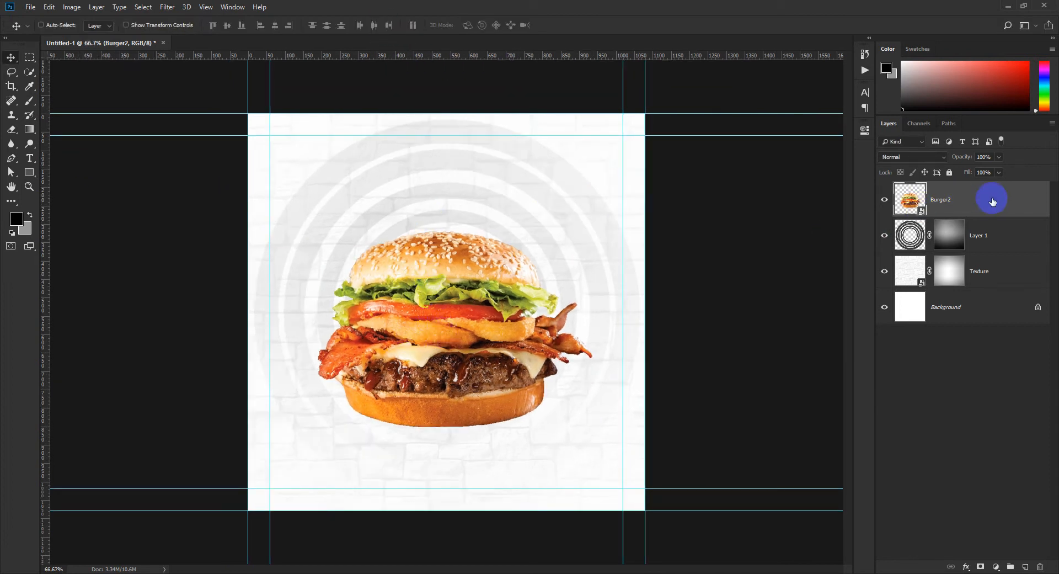
Add a new layer above Burger2 and stamp a single soft black brush spot of about 390 px over the burger's middle.
{"action": "left_click", "coordinate": [1025, 566]}
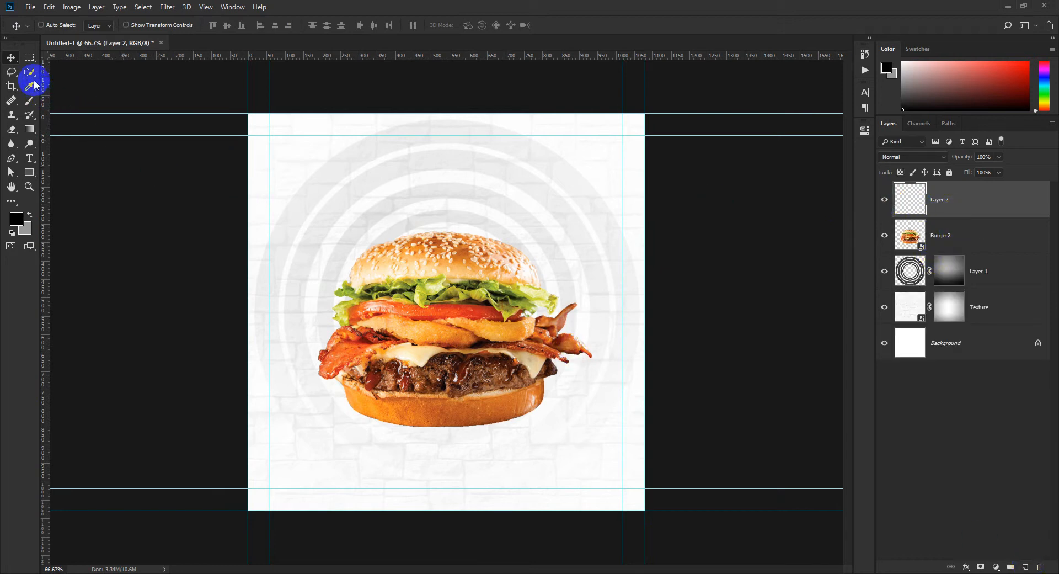
{"action": "left_click", "coordinate": [29, 100]}
{"action": "left_click_drag", "start_coordinate": [476, 322], "coordinate": [396, 328], "text": "alt"}
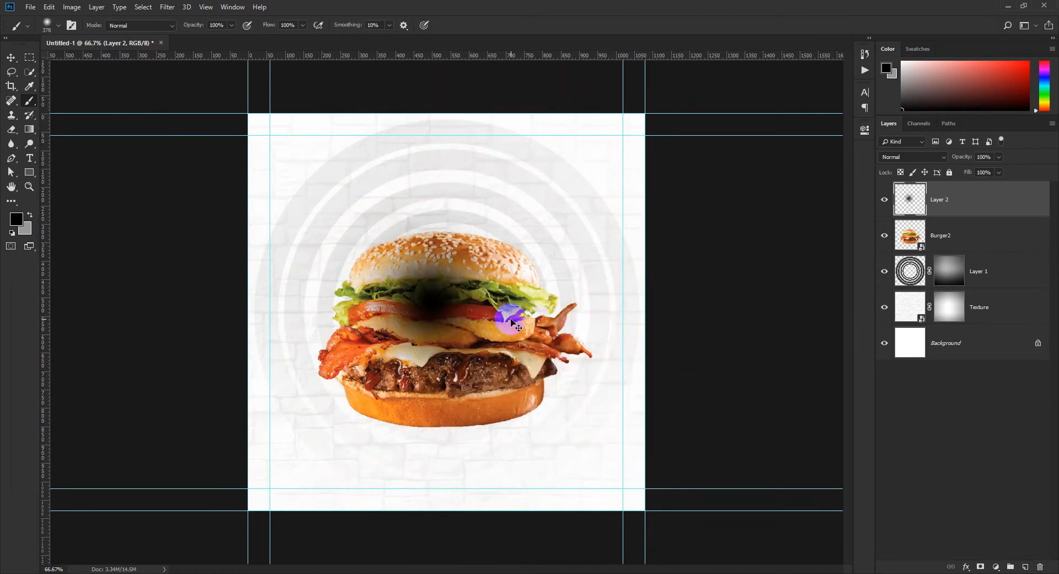
{"action": "right_click", "coordinate": [429, 294]}
{"action": "left_click", "coordinate": [450, 372]}
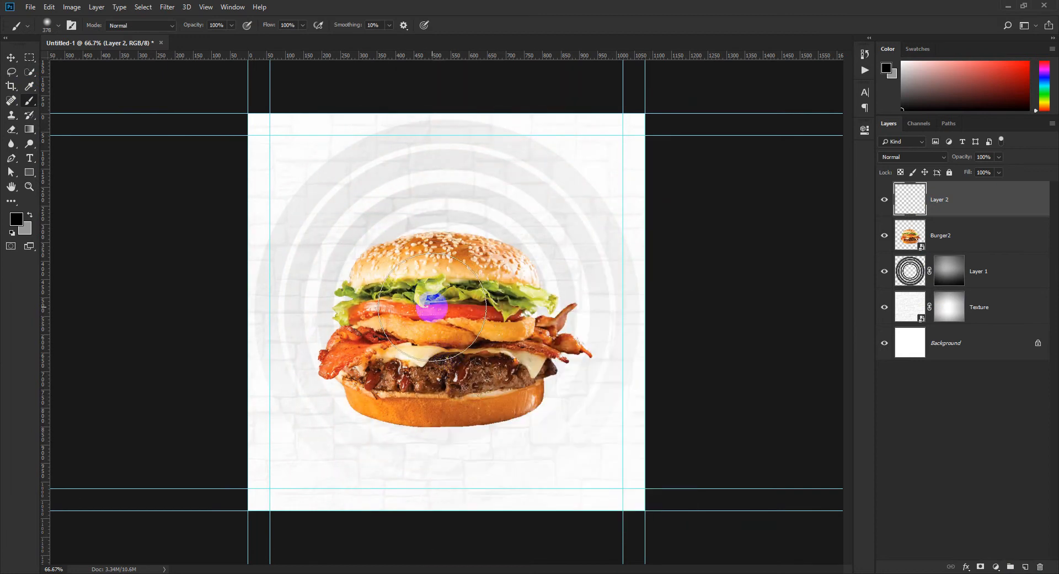
{"action": "left_click_drag", "start_coordinate": [442, 319], "coordinate": [455, 324], "text": "alt"}
{"action": "left_click", "coordinate": [456, 325]}
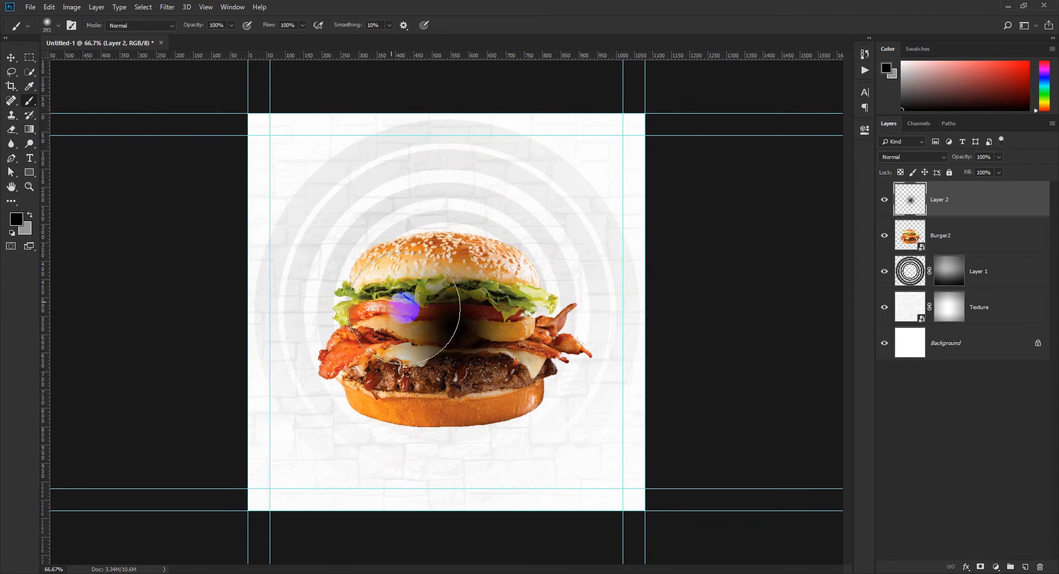
Flatten the black spot into a wide, thin shadow and place it beneath the bottom bun.
{"action": "key", "text": "v"}
{"action": "key", "text": "ctrl+t"}
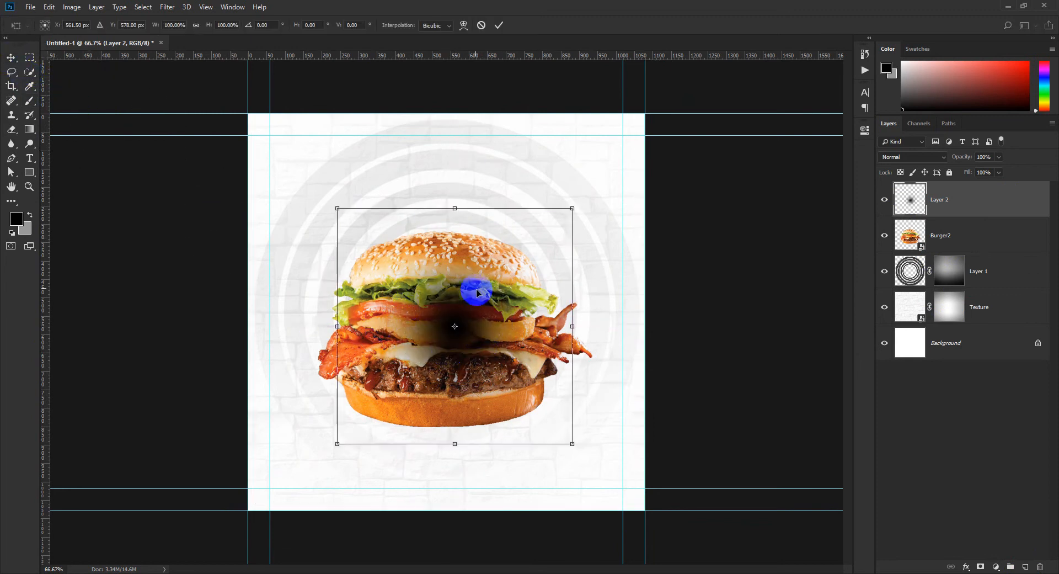
{"action": "left_click_drag", "start_coordinate": [458, 212], "coordinate": [456, 288]}
{"action": "left_click_drag", "start_coordinate": [483, 330], "coordinate": [471, 436]}
{"action": "left_click_drag", "start_coordinate": [558, 432], "coordinate": [683, 433]}
{"action": "left_click", "coordinate": [499, 25]}
Move the shadow layer below the Burger2 layer and adjust the shadow's position under the bun.
{"action": "left_click_drag", "start_coordinate": [1003, 191], "coordinate": [999, 237]}
{"action": "scroll", "coordinate": [485, 468], "scroll_direction": "up", "scroll_amount": 3}
{"action": "left_click_drag", "start_coordinate": [475, 464], "coordinate": [477, 466]}
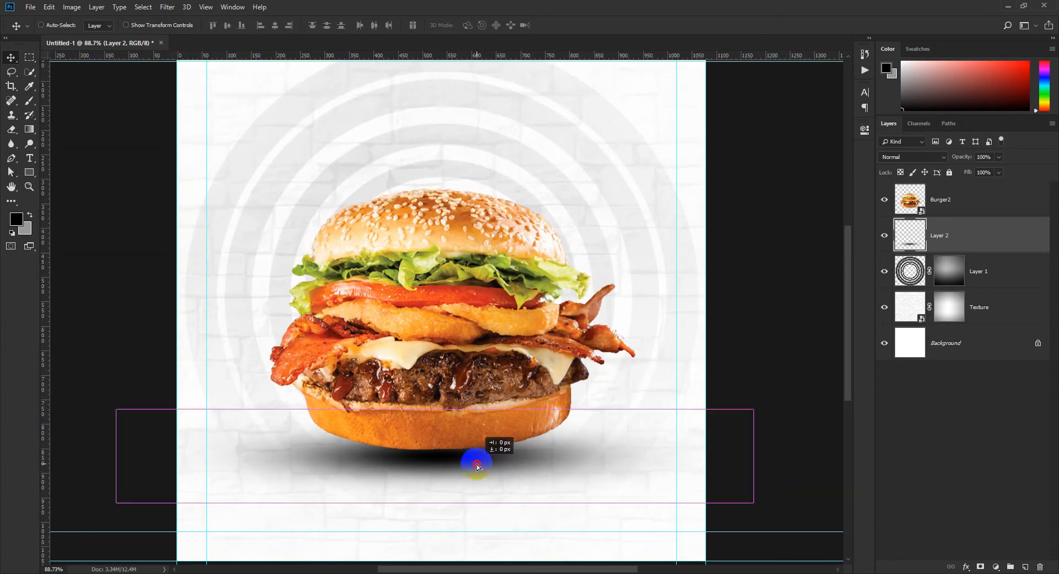
Lower the shadow layer's opacity to 82% and deselect the layer.
{"action": "scroll", "coordinate": [478, 468], "scroll_direction": "down", "scroll_amount": 4}
{"action": "scroll", "coordinate": [477, 467], "scroll_direction": "up", "scroll_amount": 3}
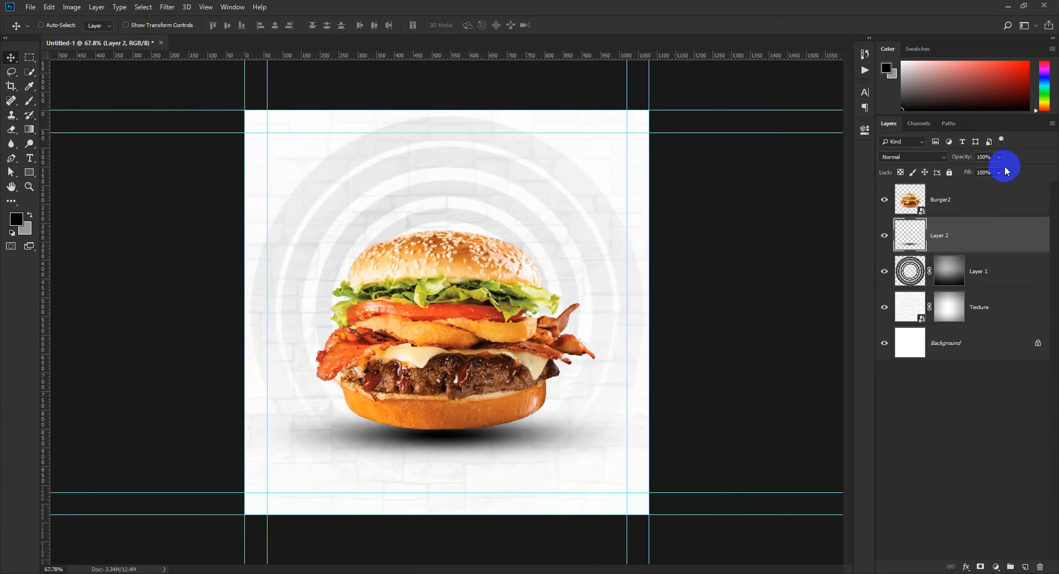
{"action": "left_click_drag", "start_coordinate": [985, 171], "coordinate": [991, 168]}
{"action": "left_click", "coordinate": [937, 412]}
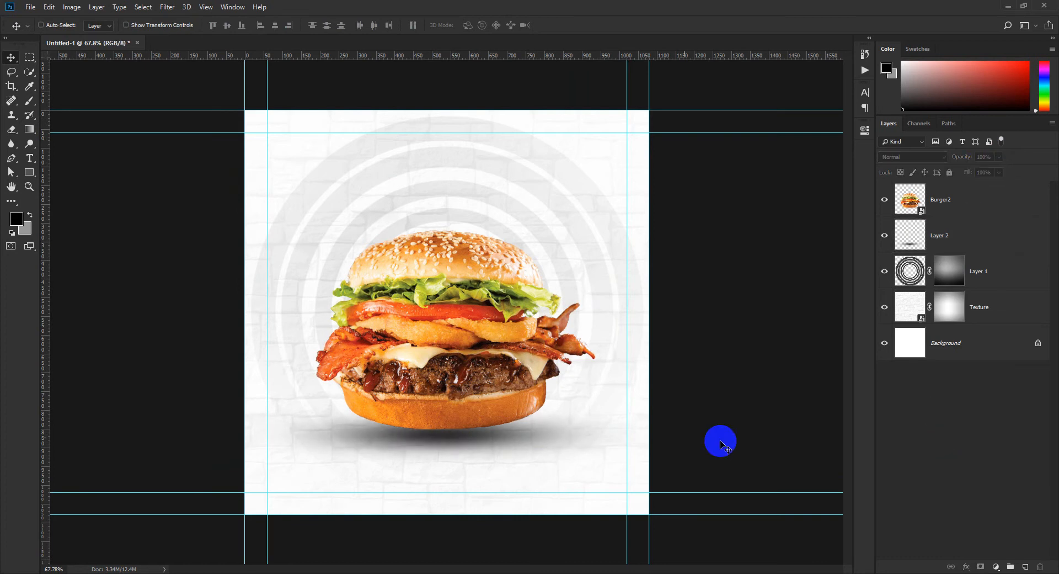
Select the shadow layer, shift the shadow slightly up towards the bottom bun and deselect the layer.
{"action": "scroll", "coordinate": [454, 457], "scroll_direction": "up", "scroll_amount": 2}
{"action": "left_click", "coordinate": [455, 471]}
{"action": "left_click", "coordinate": [530, 217]}
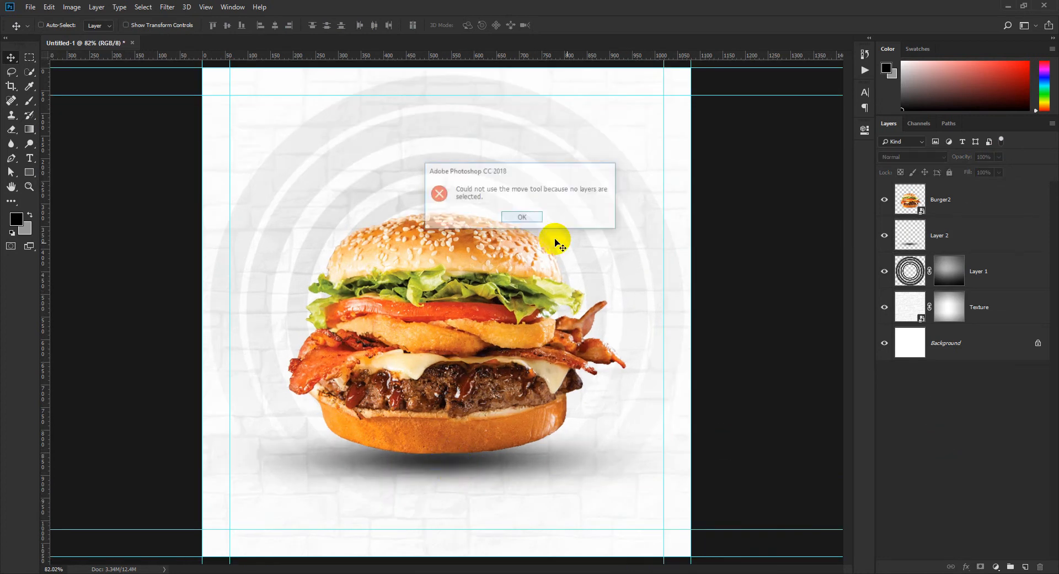
{"action": "left_click", "coordinate": [965, 225]}
{"action": "scroll", "coordinate": [396, 484], "scroll_direction": "up", "scroll_amount": 2}
{"action": "scroll", "coordinate": [397, 483], "scroll_direction": "up", "scroll_amount": 3}
{"action": "left_click_drag", "start_coordinate": [470, 459], "coordinate": [472, 446]}
{"action": "scroll", "coordinate": [470, 456], "scroll_direction": "down", "scroll_amount": 8}
{"action": "scroll", "coordinate": [462, 457], "scroll_direction": "down", "scroll_amount": 2}
{"action": "scroll", "coordinate": [462, 456], "scroll_direction": "up", "scroll_amount": 3}
{"action": "left_click", "coordinate": [945, 428]}
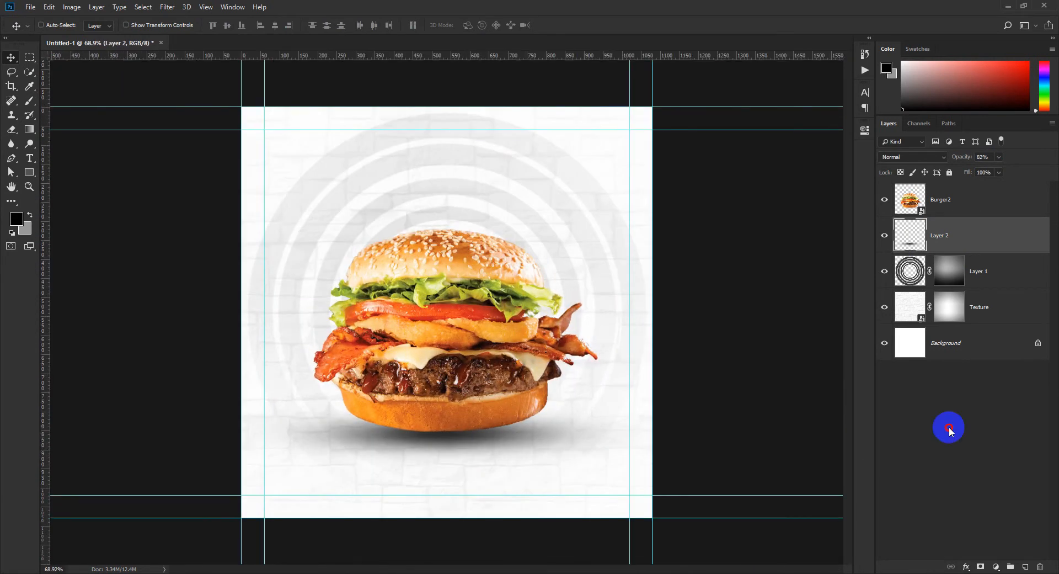
Review the whole composition with the guides hidden and shown.
{"action": "scroll", "coordinate": [504, 334], "scroll_direction": "down", "scroll_amount": 3}
{"action": "scroll", "coordinate": [462, 323], "scroll_direction": "up", "scroll_amount": 3}
{"action": "scroll", "coordinate": [463, 323], "scroll_direction": "down", "scroll_amount": 2}
{"action": "scroll", "coordinate": [462, 322], "scroll_direction": "up", "scroll_amount": 1}
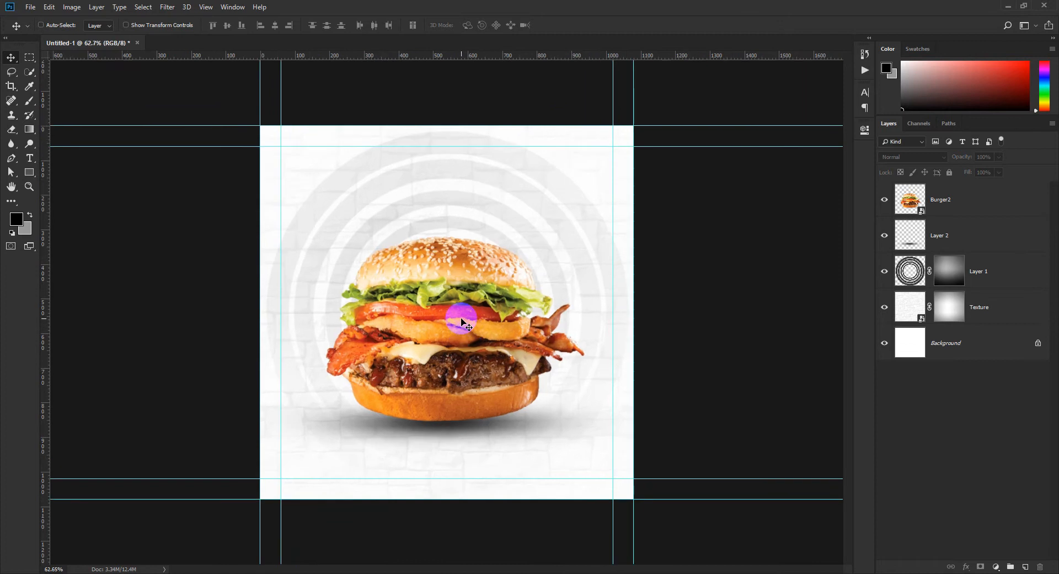
{"action": "scroll", "coordinate": [451, 318], "scroll_direction": "down", "scroll_amount": 1}
{"action": "key", "text": "ctrl+semicolon"}
{"action": "key", "text": "ctrl+semicolon"}
{"action": "key", "text": "ctrl+semicolon"}
{"action": "key", "text": "ctrl+semicolon"}
{"action": "key", "text": "ctrl+semicolon"}
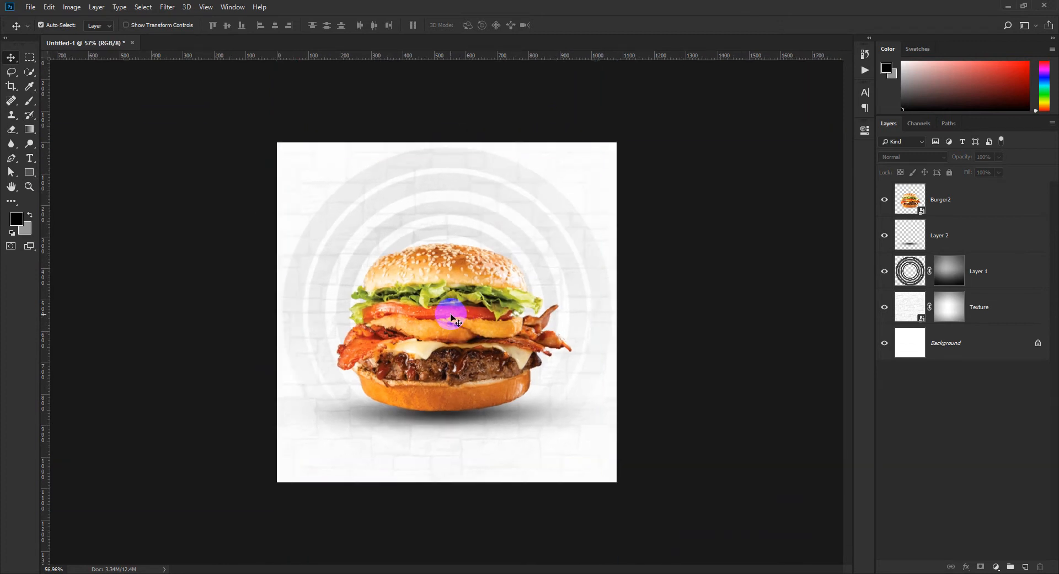
{"action": "key", "text": "ctrl+semicolon"}
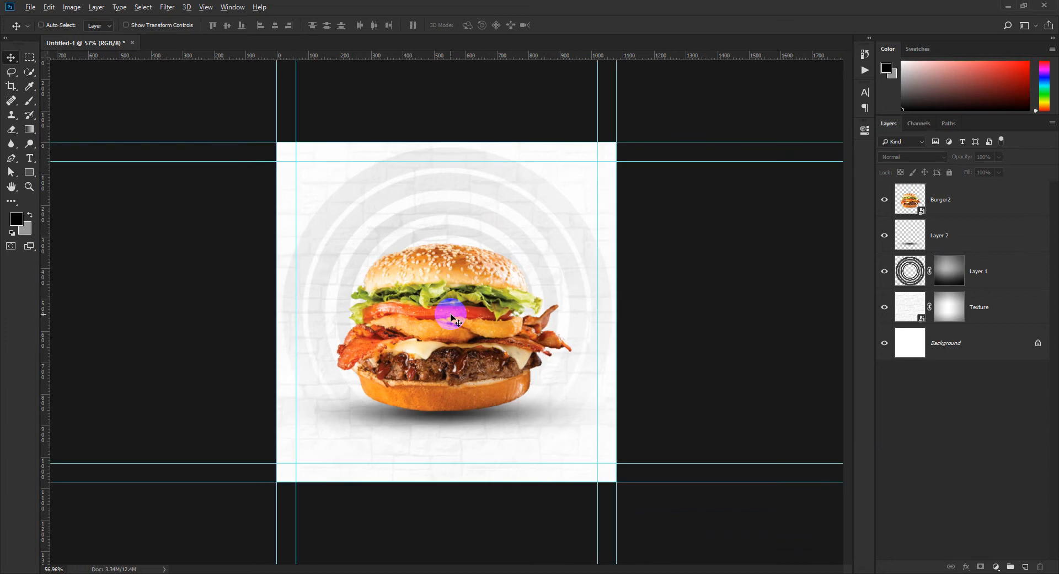
Add the text "Special" above the burger in black Montserrat Bold, 18 pt.
{"action": "scroll", "coordinate": [451, 318], "scroll_direction": "up", "scroll_amount": 2}
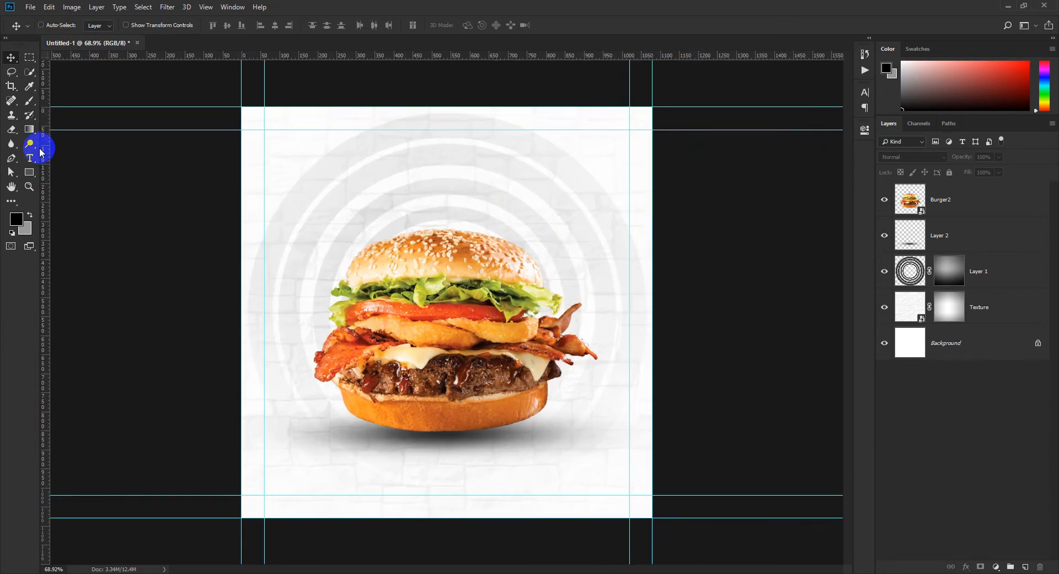
{"action": "left_click", "coordinate": [30, 158]}
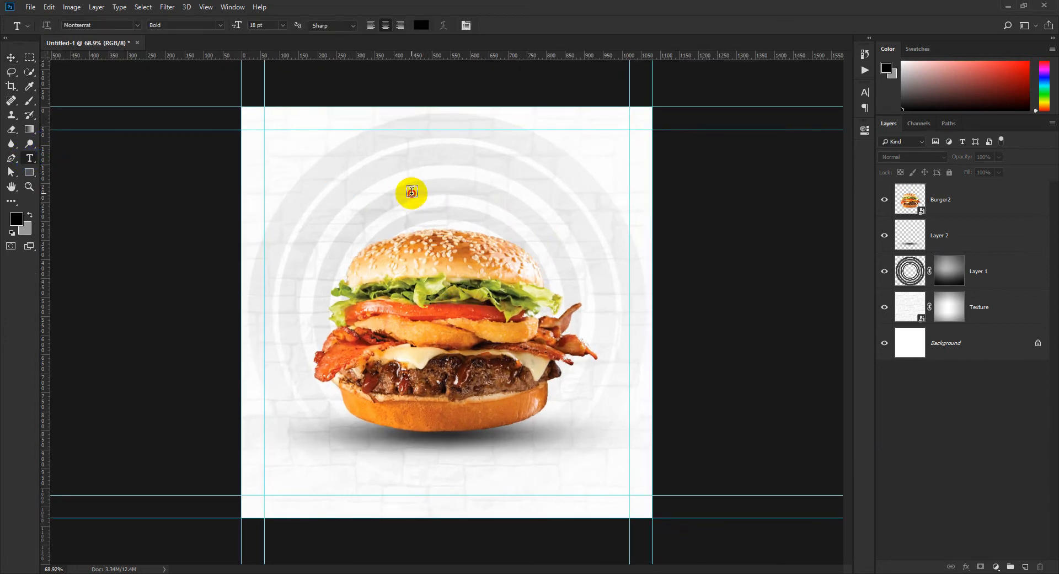
{"action": "left_click", "coordinate": [412, 192]}
{"action": "type", "text": "Special"}
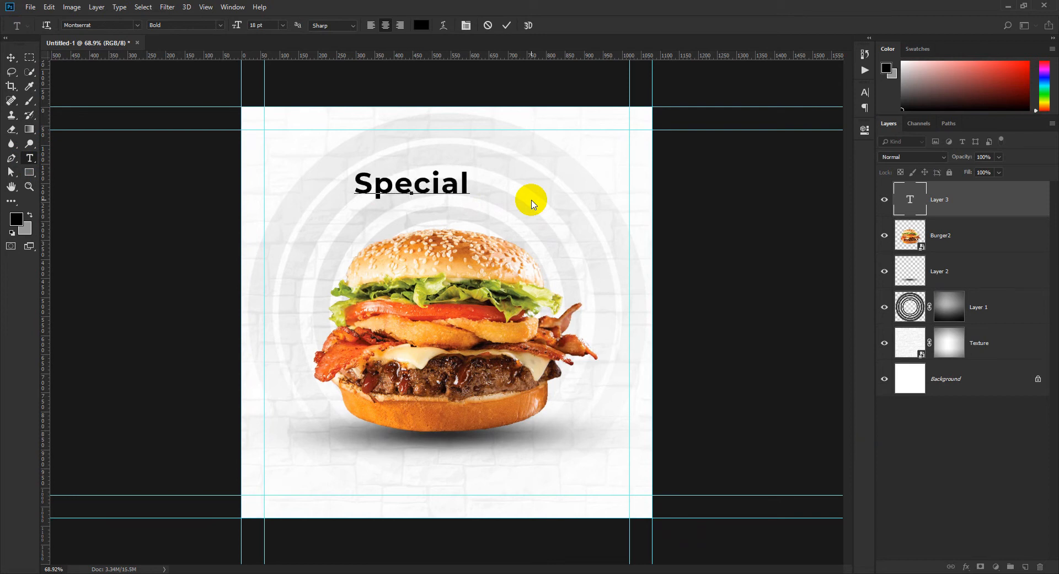
{"action": "left_click", "coordinate": [507, 27]}
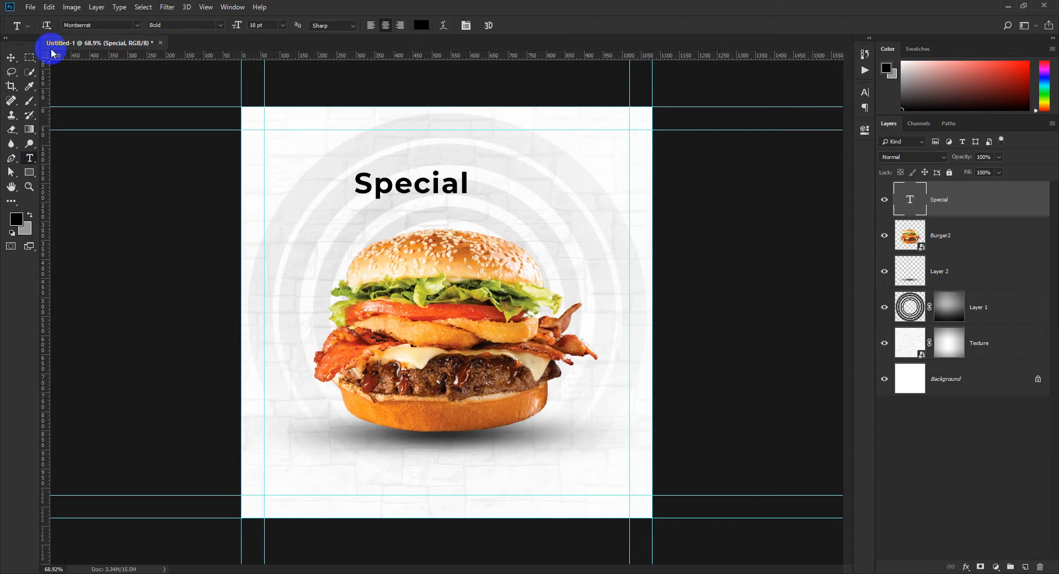
Reposition the Special text above the burger, duplicate it directly below, and change the copy to "BURGER".
{"action": "left_click", "coordinate": [10, 57]}
{"action": "left_click_drag", "start_coordinate": [432, 184], "coordinate": [455, 184]}
{"action": "left_click", "coordinate": [30, 158]}
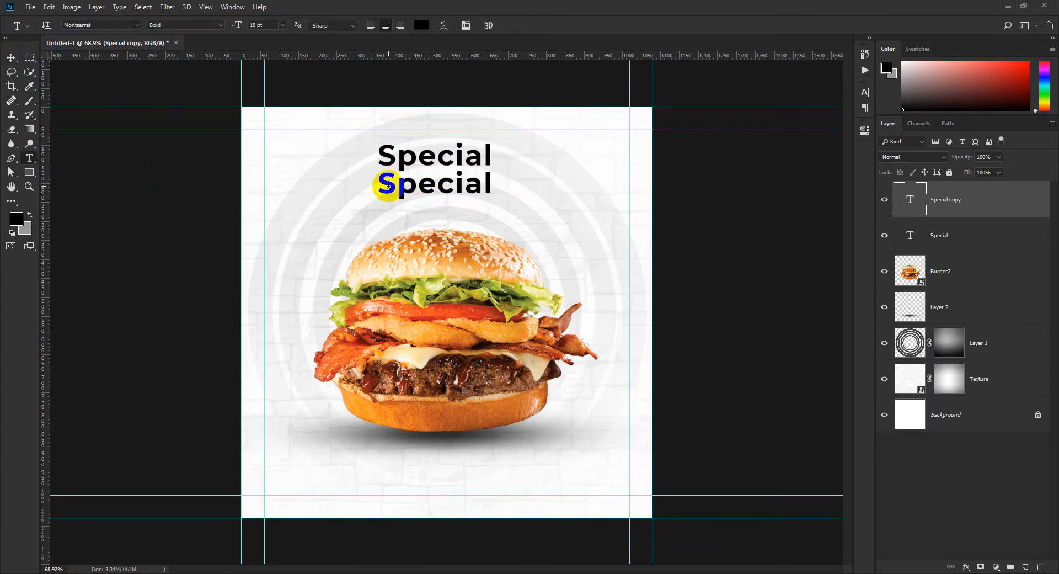
{"action": "left_click_drag", "start_coordinate": [388, 185], "coordinate": [541, 182]}
{"action": "type", "text": "B"}
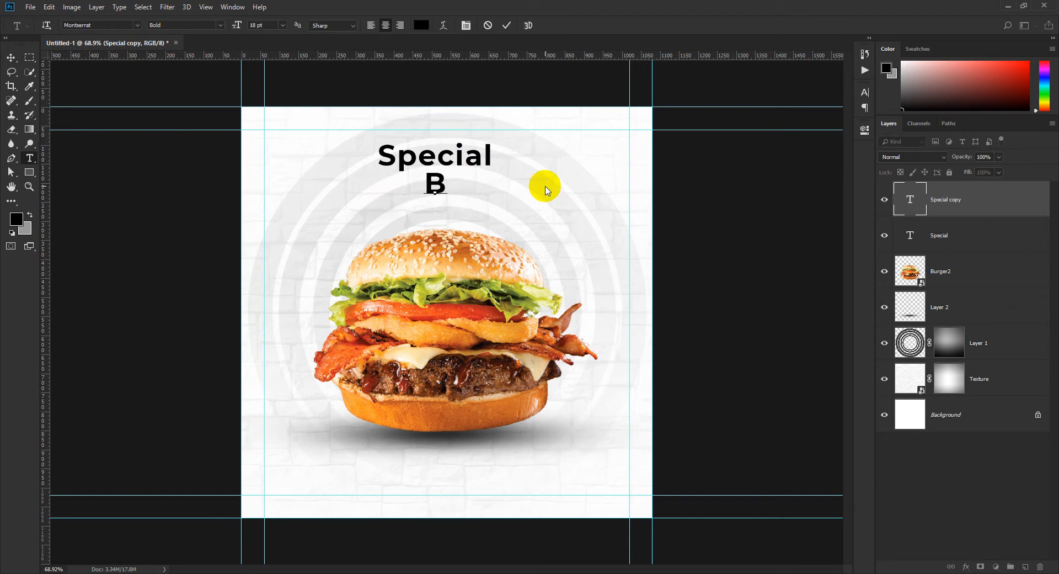
{"action": "type", "text": "URG"}
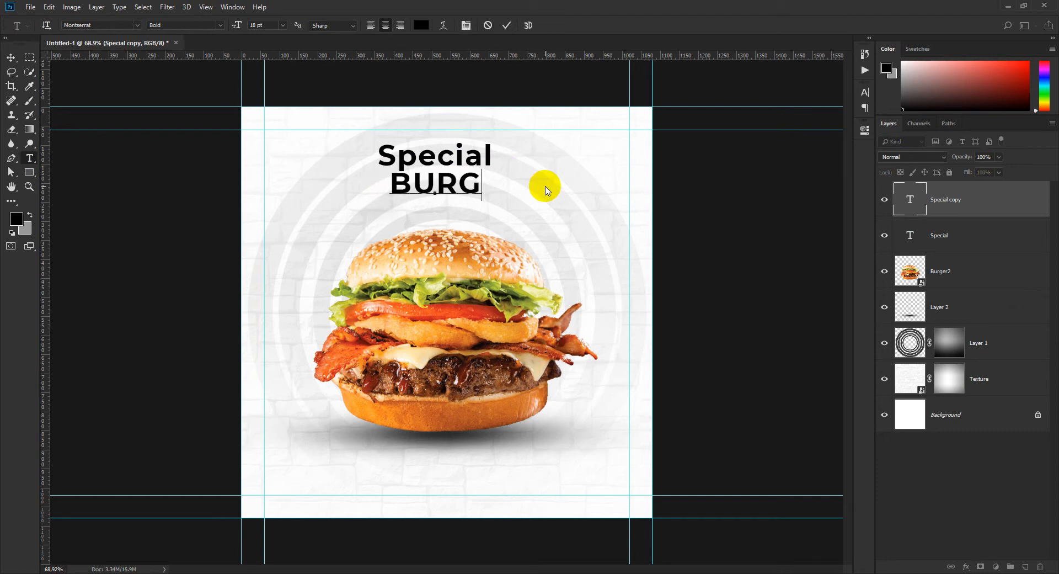
{"action": "type", "text": "ER"}
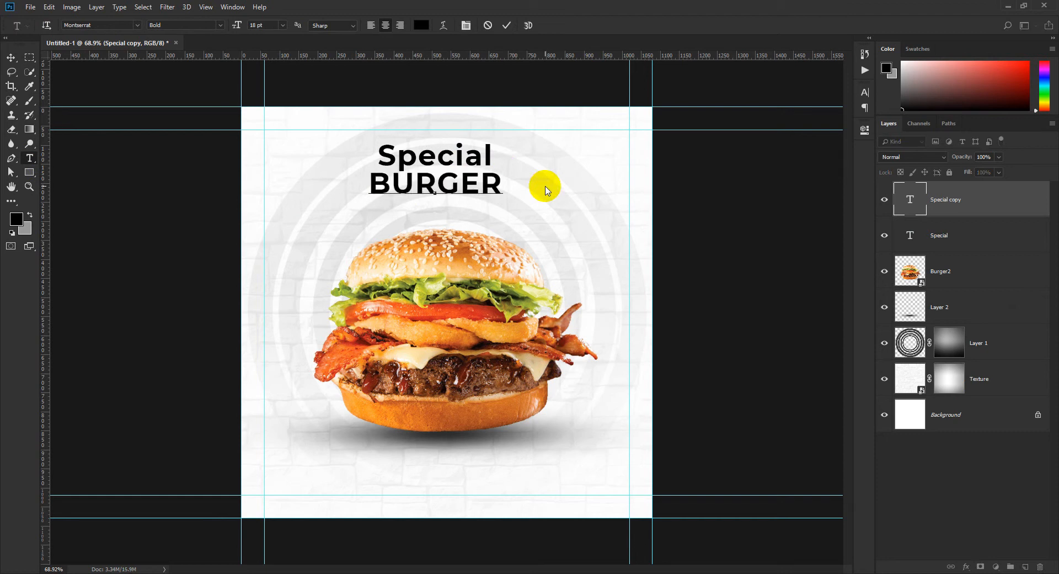
{"action": "left_click", "coordinate": [507, 25]}
Set the font of the Special text to Hey October Regular.
{"action": "left_click_drag", "start_coordinate": [378, 154], "coordinate": [534, 154]}
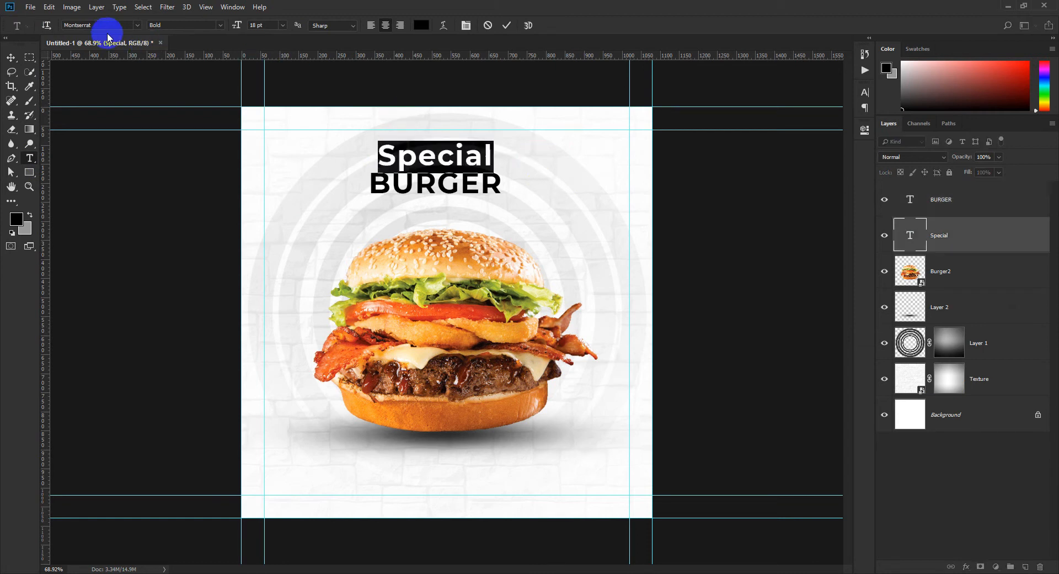
{"action": "type", "text": "hey"}
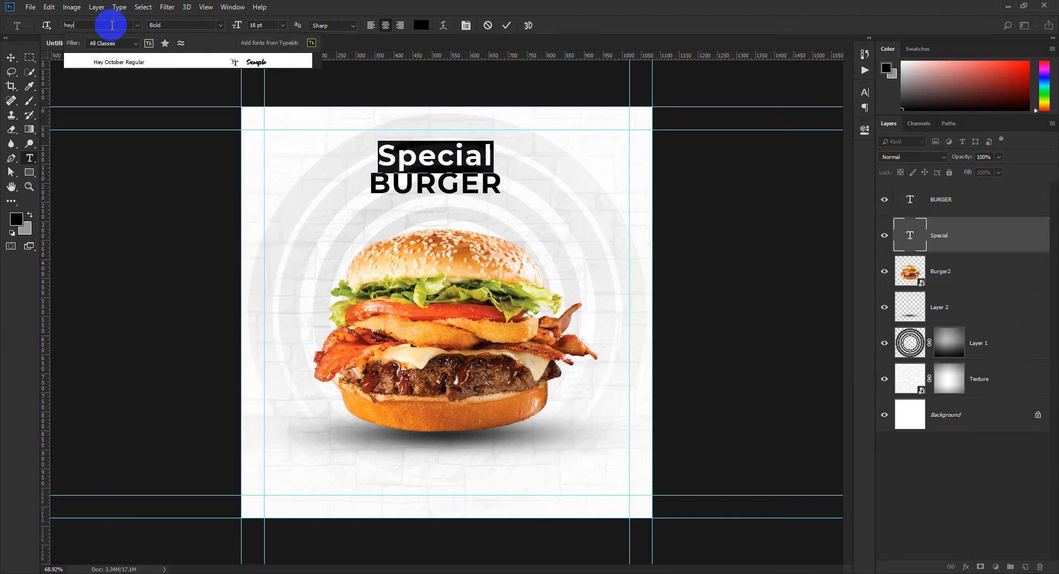
{"action": "left_click", "coordinate": [110, 64]}
{"action": "left_click", "coordinate": [506, 25]}
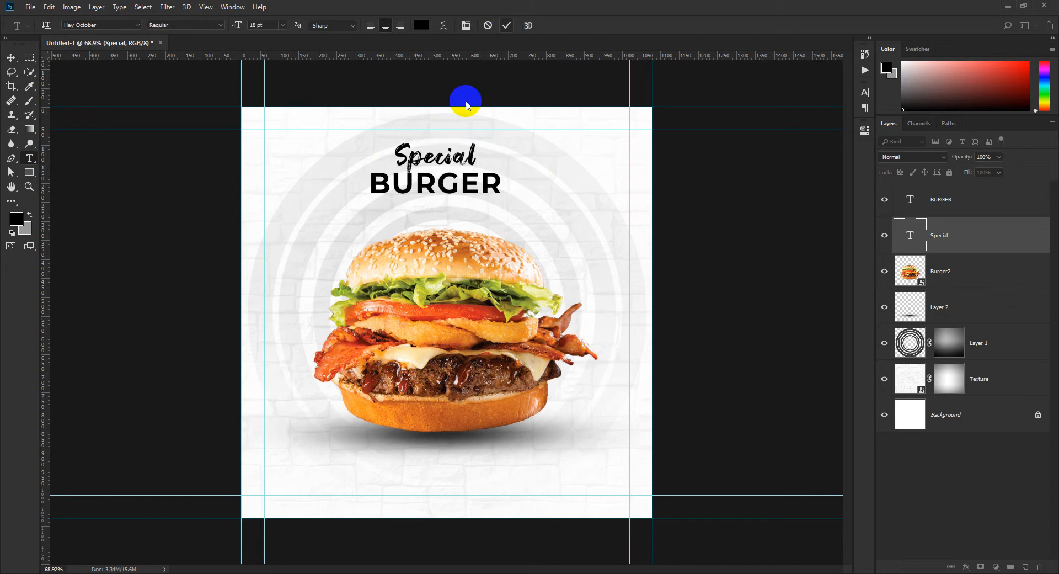
Set the font of the BURGER text to DCC - Ash Regular.
{"action": "left_click_drag", "start_coordinate": [368, 189], "coordinate": [502, 189]}
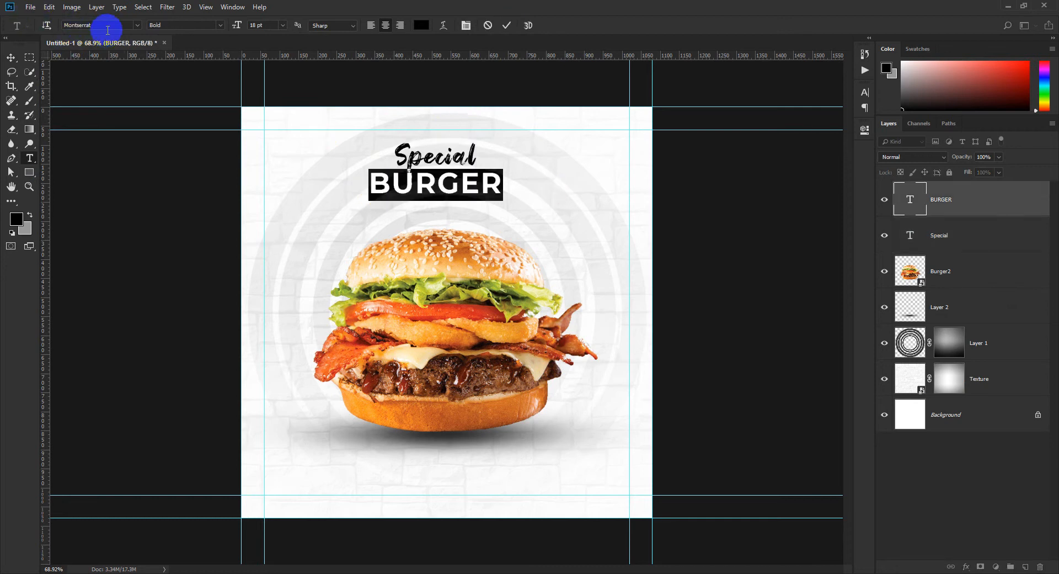
{"action": "left_click", "coordinate": [107, 25]}
{"action": "type", "text": "dcc"}
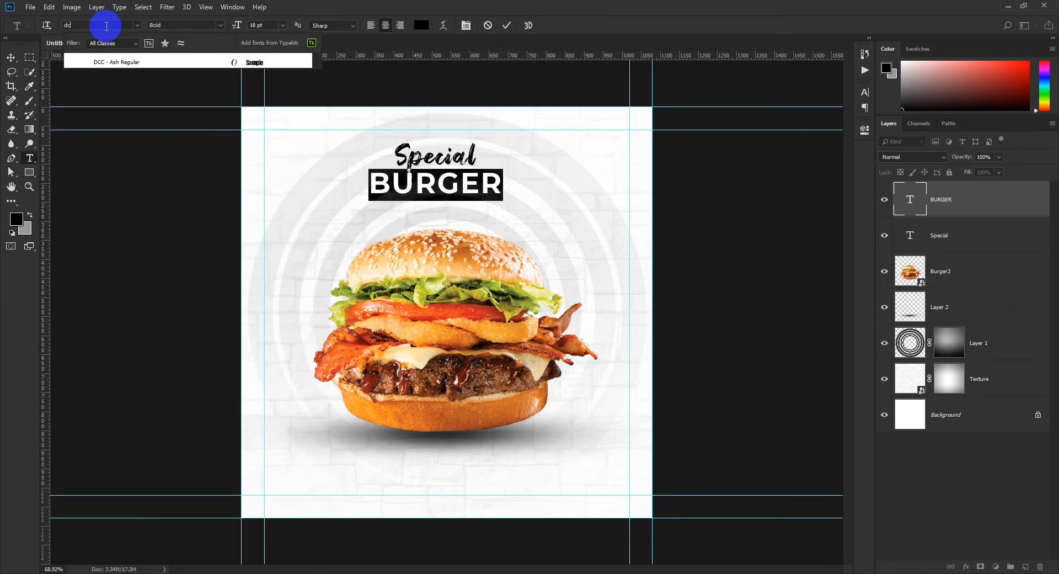
{"action": "left_click", "coordinate": [104, 60]}
{"action": "left_click", "coordinate": [508, 25]}
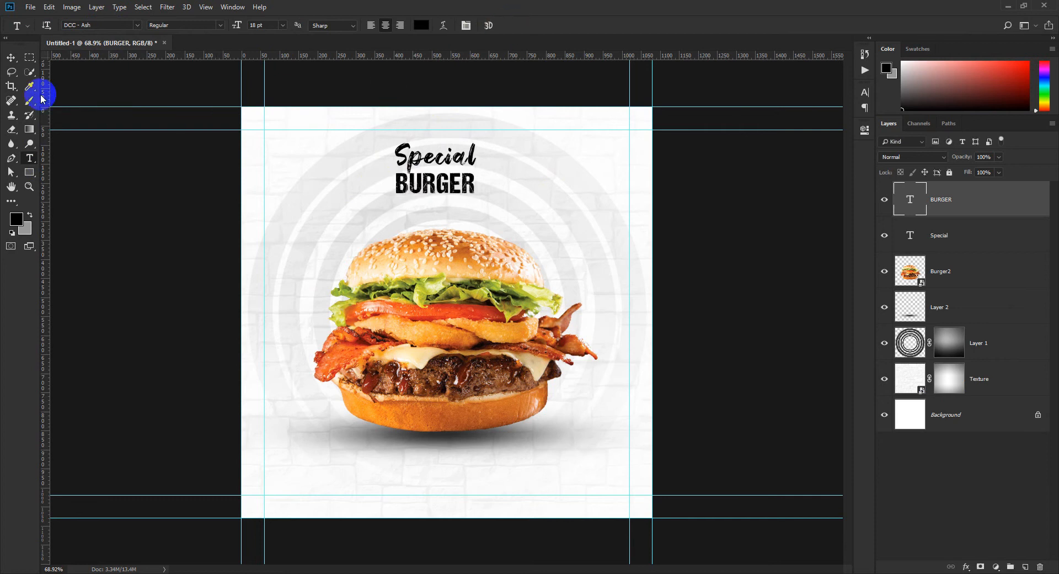
Enlarge the BURGER text and shift it down about 43 px, just above the bun.
{"action": "left_click", "coordinate": [11, 58]}
{"action": "key", "text": "ctrl+t"}
{"action": "mouse_move", "coordinate": [495, 204]}
{"action": "left_mouse_down"}
{"action": "mouse_move", "coordinate": [546, 224]}
{"action": "mouse_move", "coordinate": [500, 213]}
{"action": "left_mouse_up"}
{"action": "left_click", "coordinate": [499, 25]}
{"action": "scroll", "coordinate": [454, 185], "scroll_direction": "up", "scroll_amount": 3}
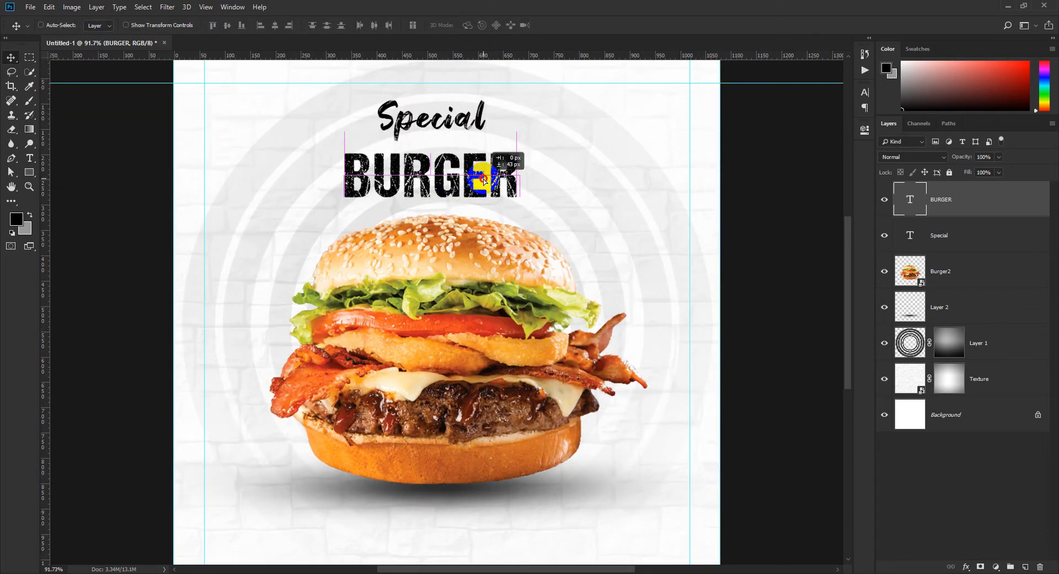
Move the Special layer above the BURGER layer and check both text lines over the burger.
{"action": "left_click_drag", "start_coordinate": [970, 237], "coordinate": [974, 185]}
{"action": "left_click", "coordinate": [968, 234], "text": "shift"}
{"action": "scroll", "coordinate": [482, 169], "scroll_direction": "up", "scroll_amount": 1}
{"action": "scroll", "coordinate": [658, 234], "scroll_direction": "down", "scroll_amount": 4}
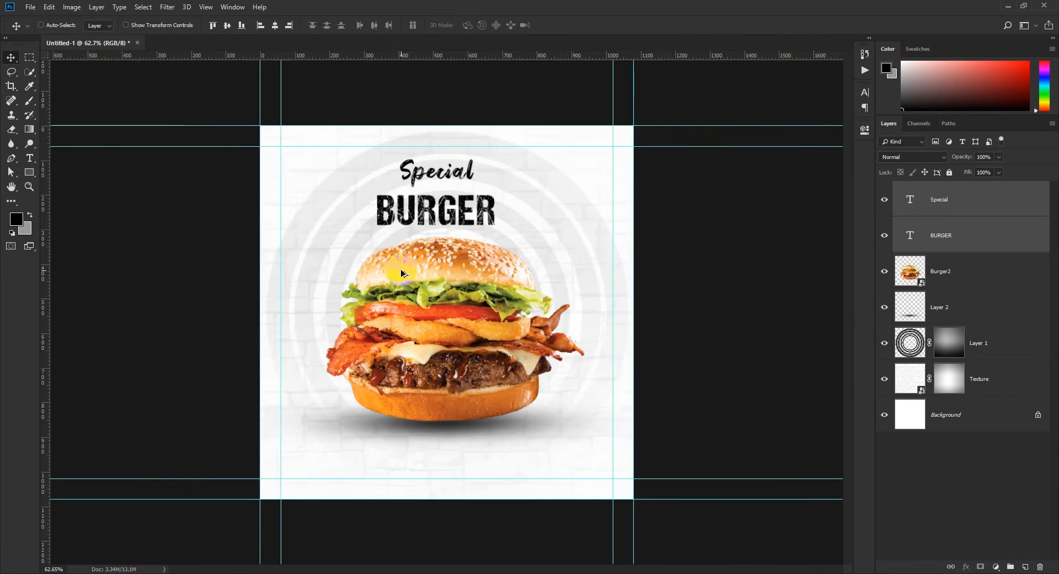
{"action": "scroll", "coordinate": [659, 234], "scroll_direction": "up", "scroll_amount": 2}
{"action": "left_click", "coordinate": [1007, 491]}
Move the Special text down close to BURGER and enlarge it.
{"action": "left_click", "coordinate": [966, 204]}
{"action": "left_click_drag", "start_coordinate": [454, 145], "coordinate": [420, 169]}
{"action": "scroll", "coordinate": [440, 146], "scroll_direction": "up", "scroll_amount": 5}
{"action": "key", "text": "ctrl+t"}
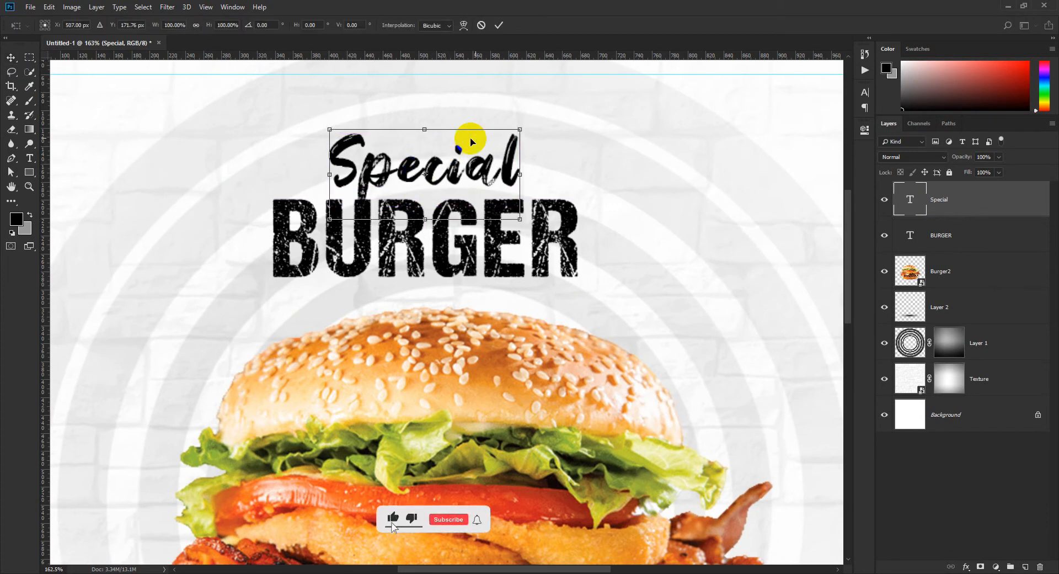
{"action": "left_click_drag", "start_coordinate": [521, 133], "coordinate": [564, 111]}
{"action": "left_click", "coordinate": [499, 24]}
Try to enlarge the BURGER text below Special.
{"action": "scroll", "coordinate": [510, 177], "scroll_direction": "down", "scroll_amount": 5}
{"action": "key", "text": "alt+bracketleft"}
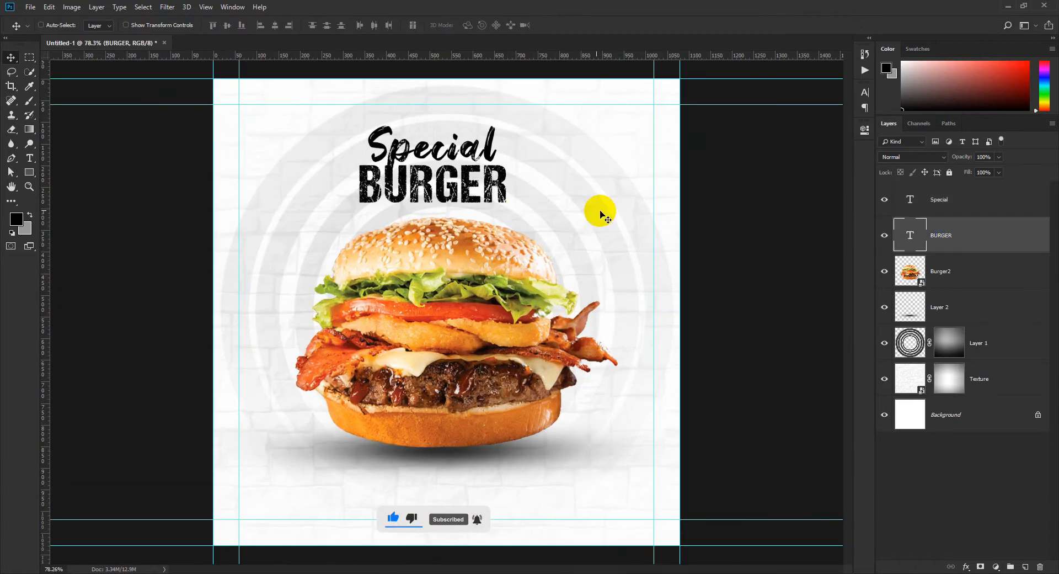
{"action": "key", "text": "ctrl+t"}
{"action": "left_click_drag", "start_coordinate": [508, 211], "coordinate": [531, 219]}
{"action": "left_click", "coordinate": [500, 25]}
{"action": "scroll", "coordinate": [463, 126], "scroll_direction": "up", "scroll_amount": 4}
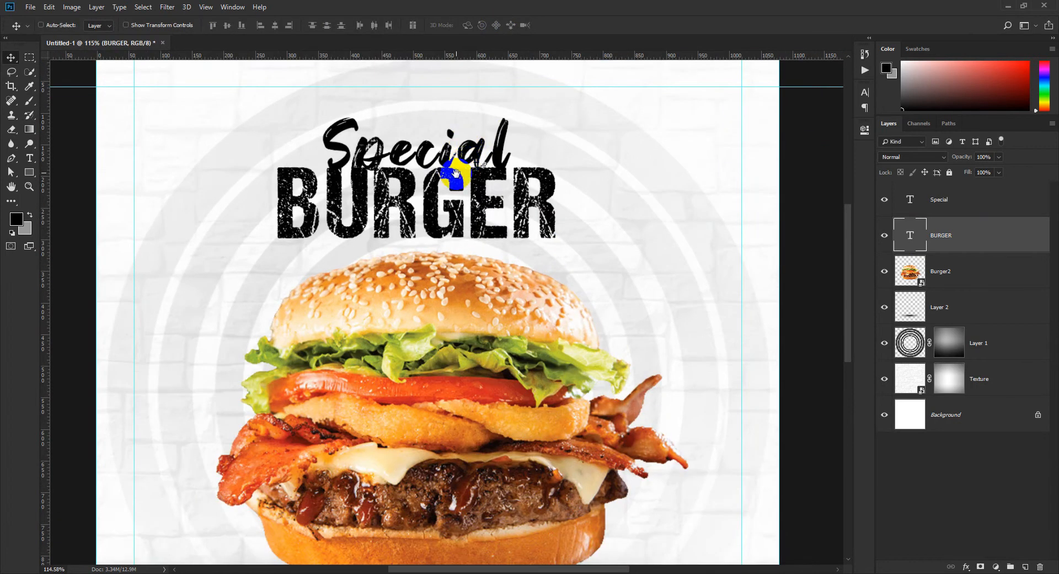
Scale the BURGER text to about 124.62% and move the Special text slightly up from it.
{"action": "key", "text": "ctrl+t"}
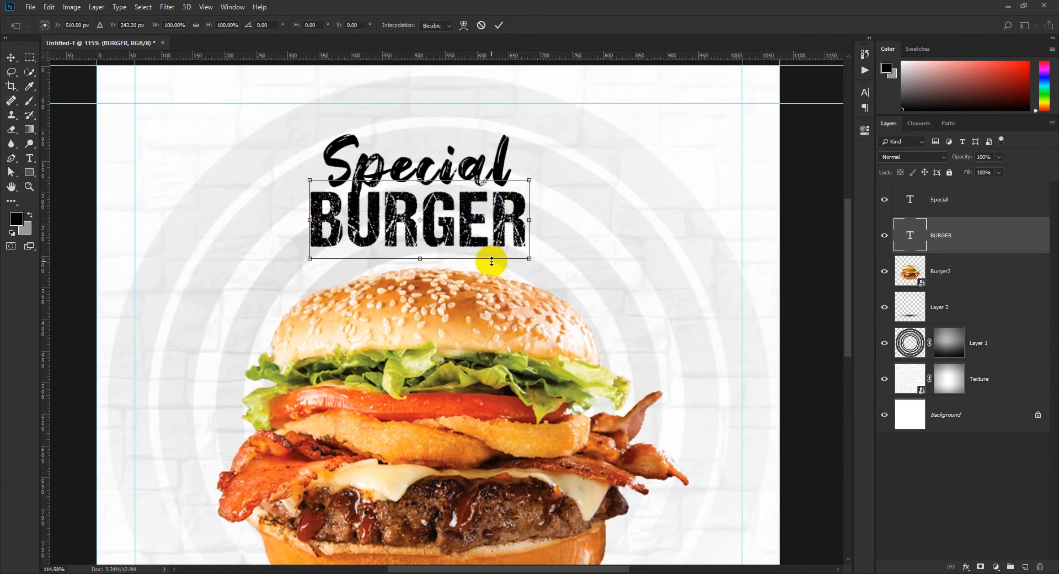
{"action": "left_click_drag", "start_coordinate": [530, 257], "coordinate": [556, 268]}
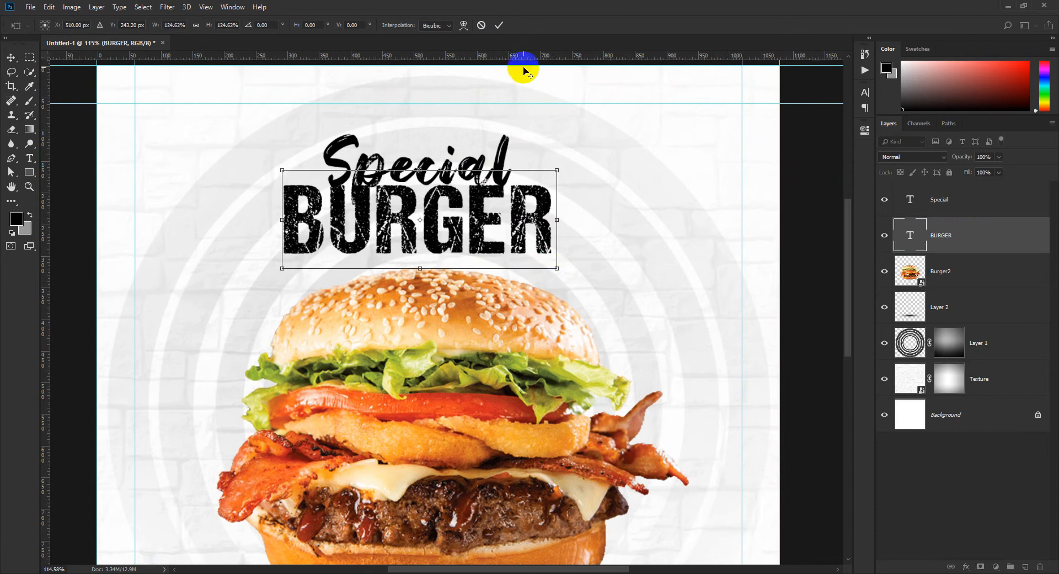
{"action": "left_click", "coordinate": [500, 25]}
{"action": "left_click", "coordinate": [947, 215]}
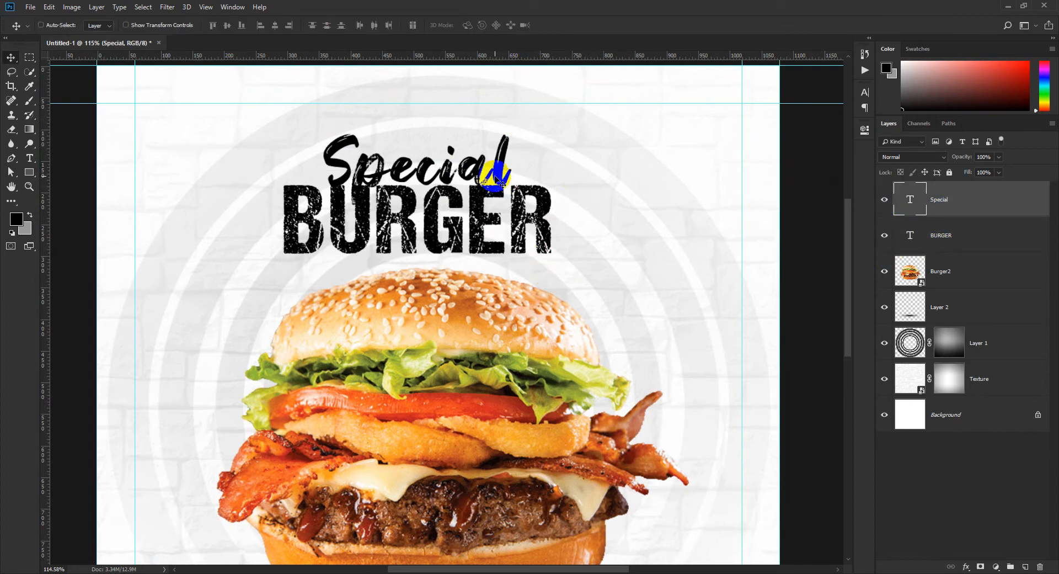
{"action": "left_click_drag", "start_coordinate": [486, 164], "coordinate": [493, 150]}
{"action": "scroll", "coordinate": [496, 164], "scroll_direction": "down", "scroll_amount": 8}
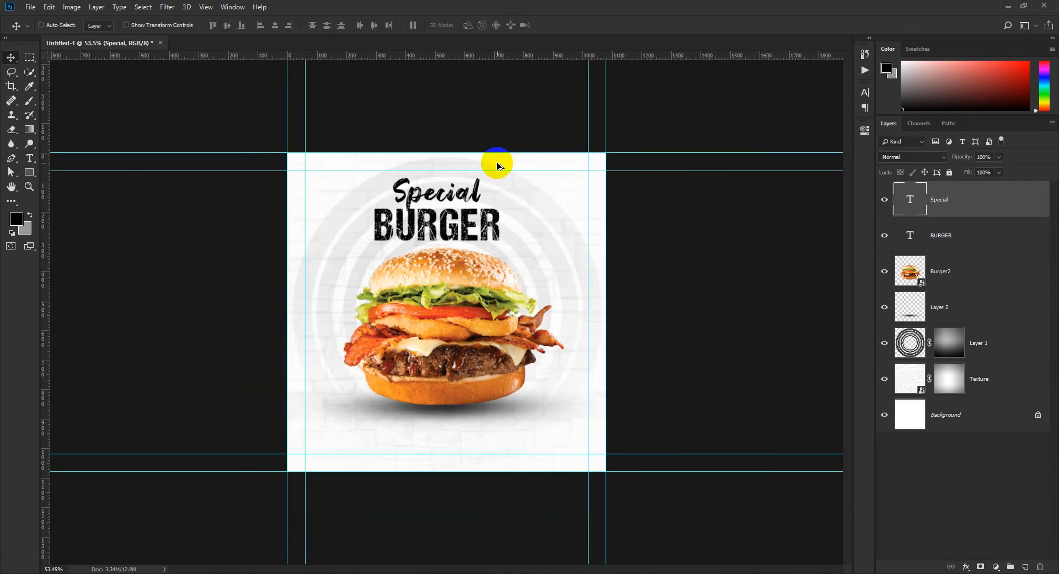
Select both text layers and enlarge them together slightly above the burger.
{"action": "scroll", "coordinate": [497, 164], "scroll_direction": "up", "scroll_amount": 2}
{"action": "left_click", "coordinate": [948, 246], "text": "shift"}
{"action": "left_click_drag", "start_coordinate": [480, 195], "coordinate": [481, 196]}
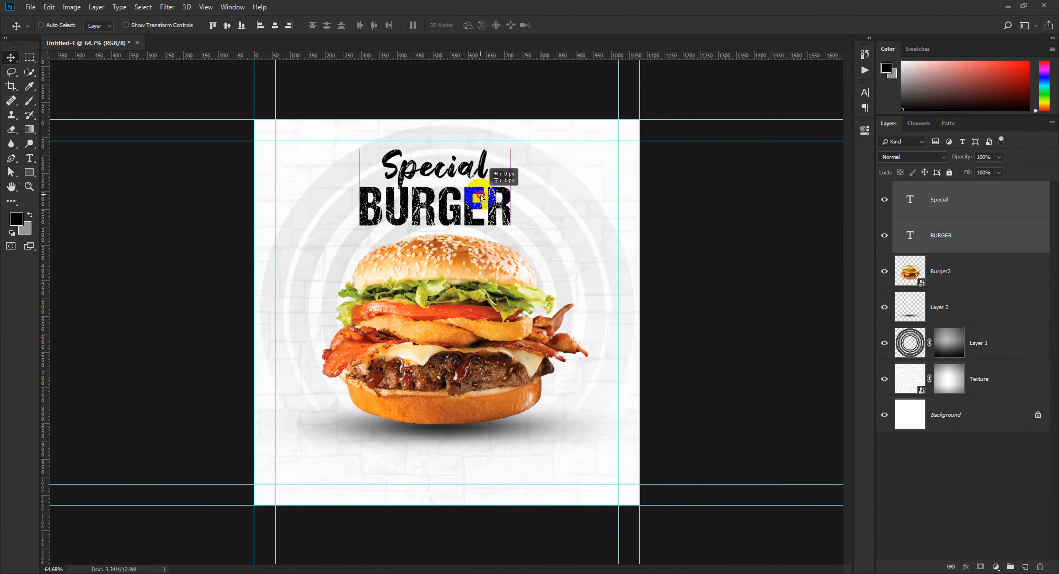
{"action": "key", "text": "ctrl+t"}
{"action": "left_click_drag", "start_coordinate": [510, 225], "coordinate": [517, 225]}
{"action": "left_click", "coordinate": [499, 25]}
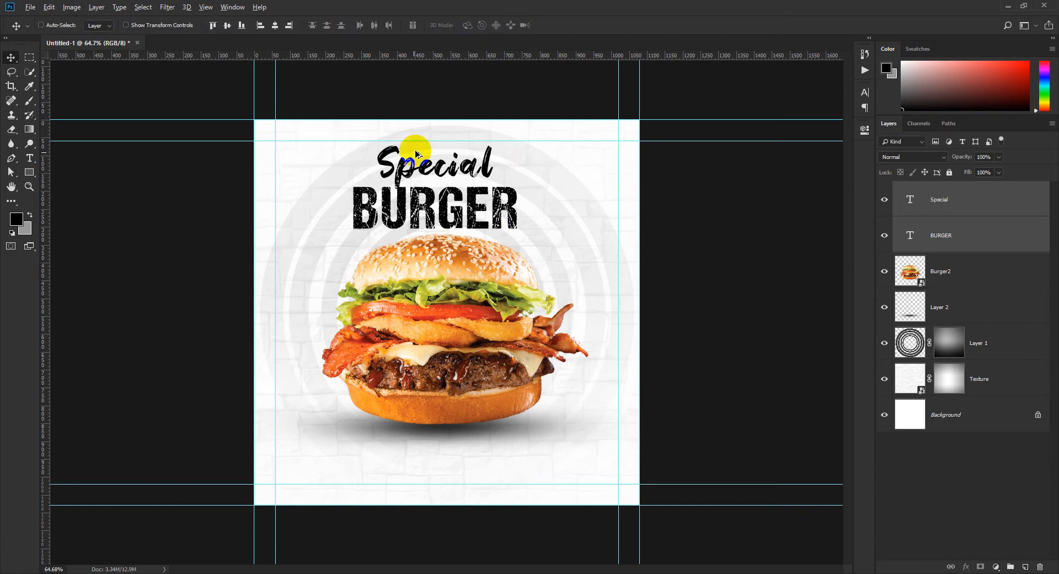
Move both text layers up to the upper margin guide and scale them together to about 482 × 243 px.
{"action": "scroll", "coordinate": [419, 160], "scroll_direction": "up", "scroll_amount": 4}
{"action": "left_click_drag", "start_coordinate": [450, 174], "coordinate": [454, 160]}
{"action": "key", "text": "ctrl+t"}
{"action": "left_click_drag", "start_coordinate": [585, 265], "coordinate": [592, 268]}
{"action": "left_click_drag", "start_coordinate": [295, 270], "coordinate": [284, 276]}
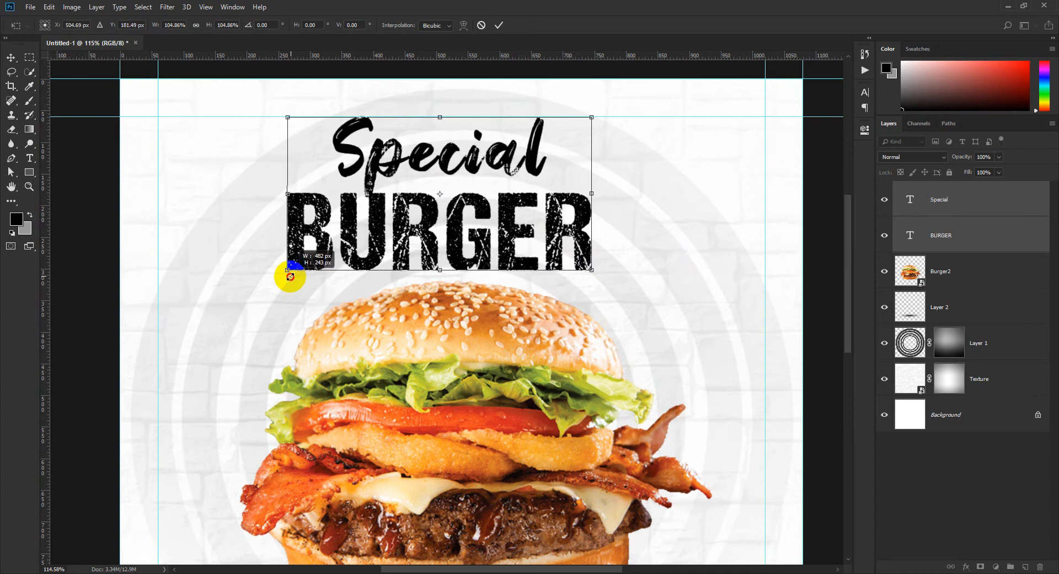
{"action": "left_click", "coordinate": [500, 26]}
Select the Special layer and move its text slightly down, closer to BURGER.
{"action": "scroll", "coordinate": [498, 174], "scroll_direction": "down", "scroll_amount": 3}
{"action": "scroll", "coordinate": [496, 172], "scroll_direction": "up", "scroll_amount": 3}
{"action": "scroll", "coordinate": [493, 173], "scroll_direction": "down", "scroll_amount": 3}
{"action": "left_click", "coordinate": [940, 205]}
{"action": "left_click_drag", "start_coordinate": [454, 151], "coordinate": [457, 159]}
{"action": "scroll", "coordinate": [458, 160], "scroll_direction": "up", "scroll_amount": 3}
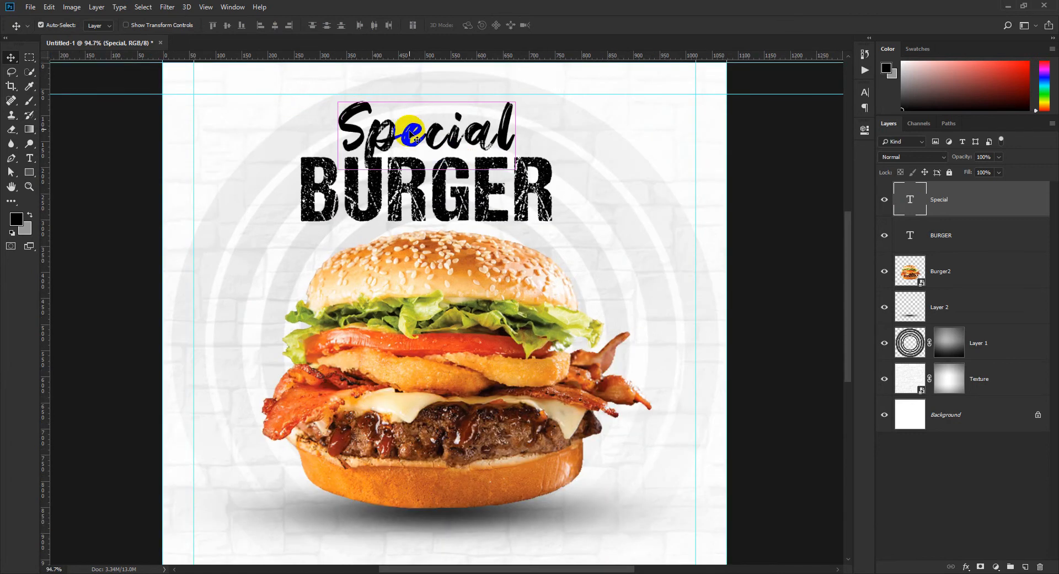
Centre the Special and BURGER text layers horizontally on the canvas and clear the selection.
{"action": "left_click", "coordinate": [273, 27]}
{"action": "left_click_drag", "start_coordinate": [468, 123], "coordinate": [464, 124]}
{"action": "left_click", "coordinate": [961, 234]}
{"action": "key", "text": "ctrl+a"}
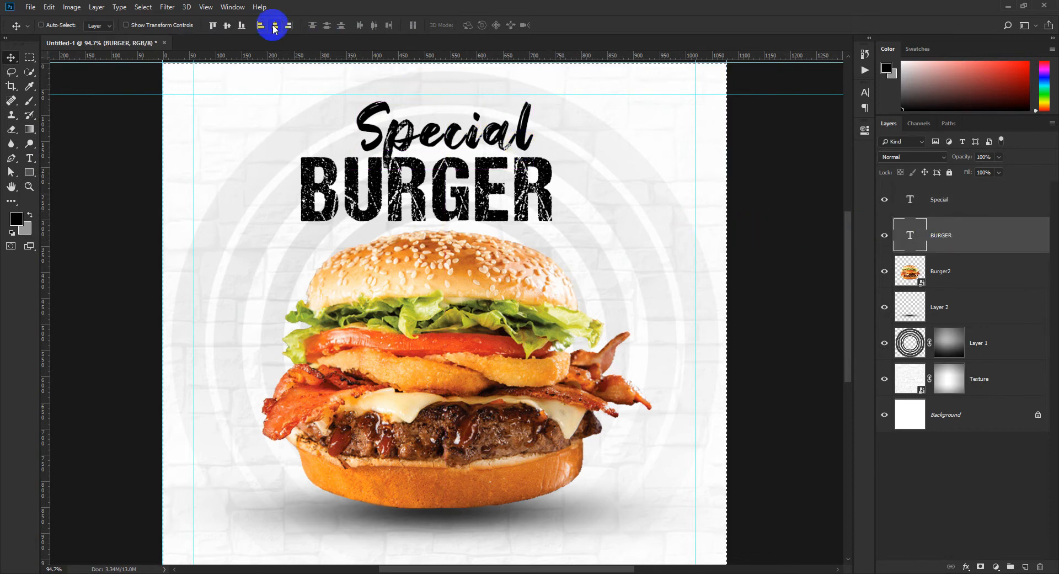
{"action": "left_click", "coordinate": [273, 28]}
{"action": "key", "text": "ctrl+d"}
Nudge the Special text slightly down towards BURGER and check the whole composition.
{"action": "scroll", "coordinate": [445, 201], "scroll_direction": "down", "scroll_amount": 5}
{"action": "scroll", "coordinate": [439, 165], "scroll_direction": "up", "scroll_amount": 6}
{"action": "left_click_drag", "start_coordinate": [437, 158], "coordinate": [435, 186]}
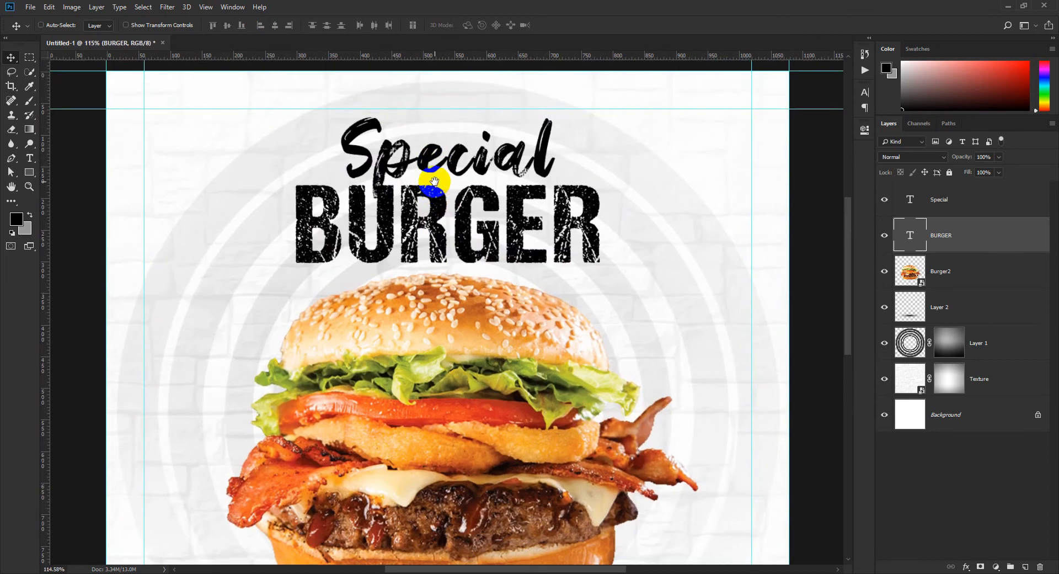
{"action": "left_click", "coordinate": [941, 214]}
{"action": "left_click_drag", "start_coordinate": [467, 156], "coordinate": [467, 157]}
{"action": "key", "text": "ctrl+0"}
{"action": "scroll", "coordinate": [467, 170], "scroll_direction": "down", "scroll_amount": 1}
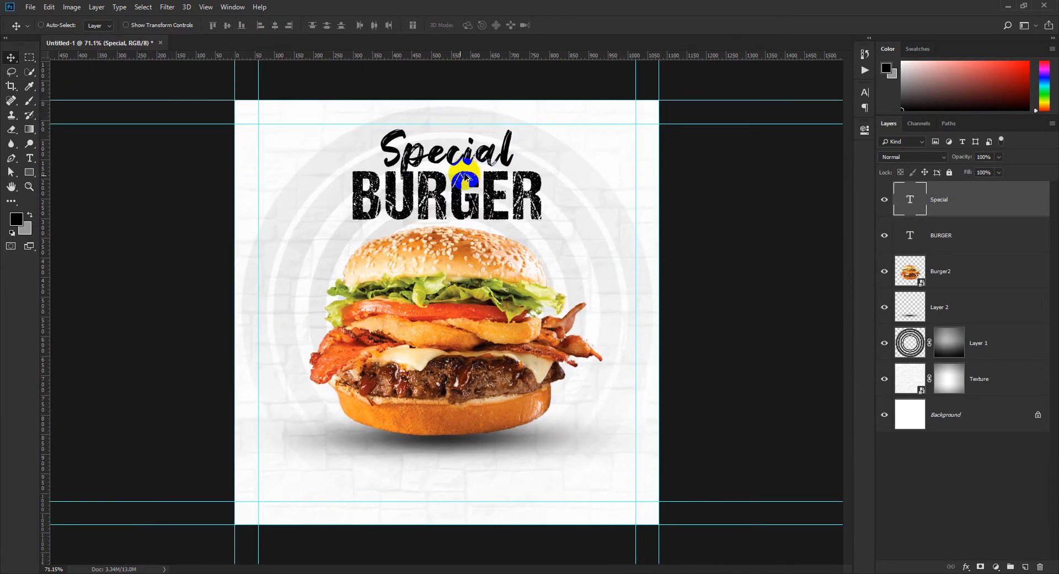
Recolour the Special text dark red #68130b, sampled from the bacon in the burger.
{"action": "left_click", "coordinate": [29, 159]}
{"action": "double_click", "coordinate": [382, 145]}
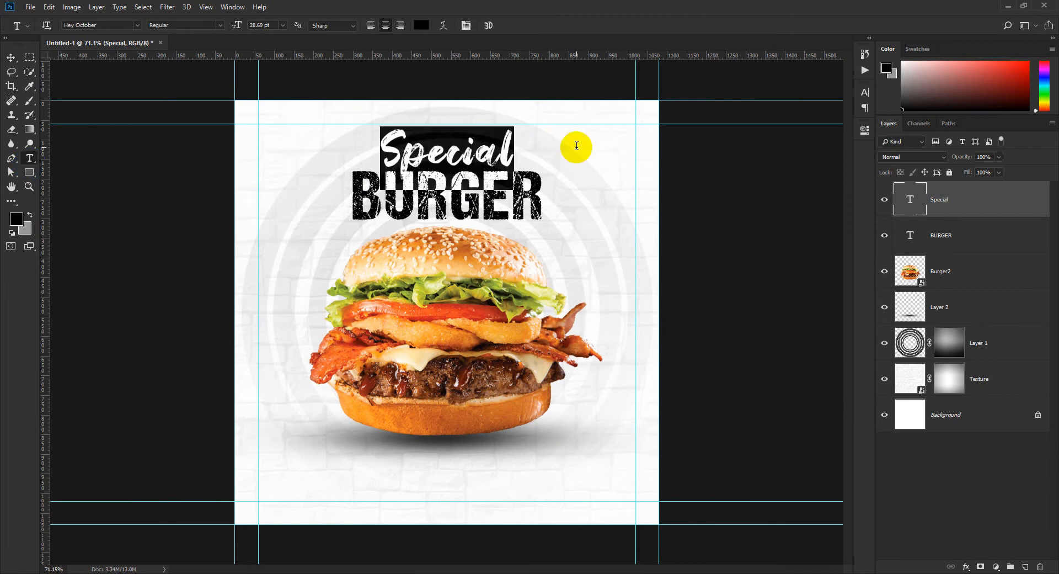
{"action": "left_click", "coordinate": [421, 25]}
{"action": "left_click", "coordinate": [434, 187]}
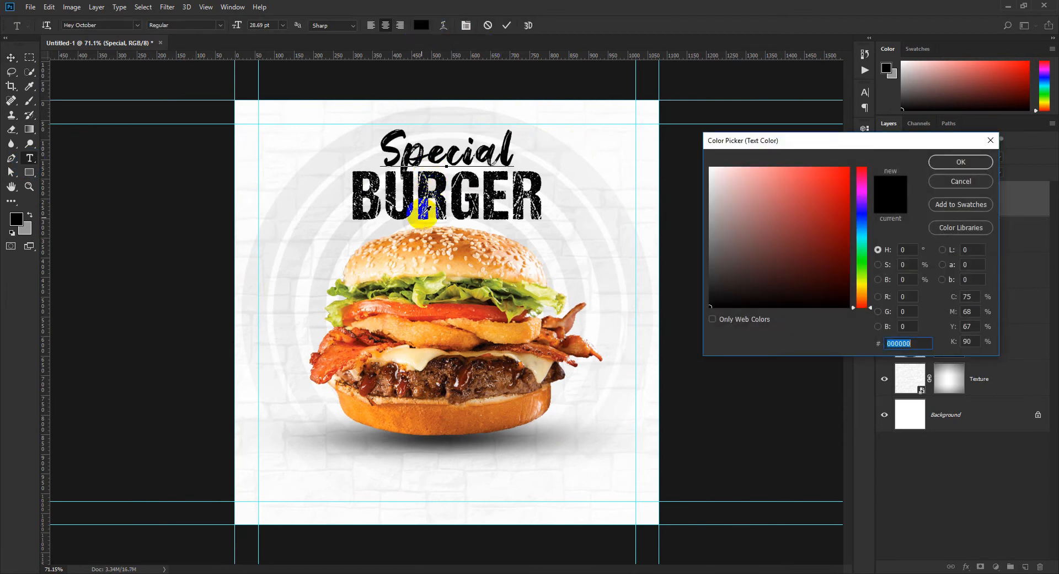
{"action": "left_click", "coordinate": [435, 307]}
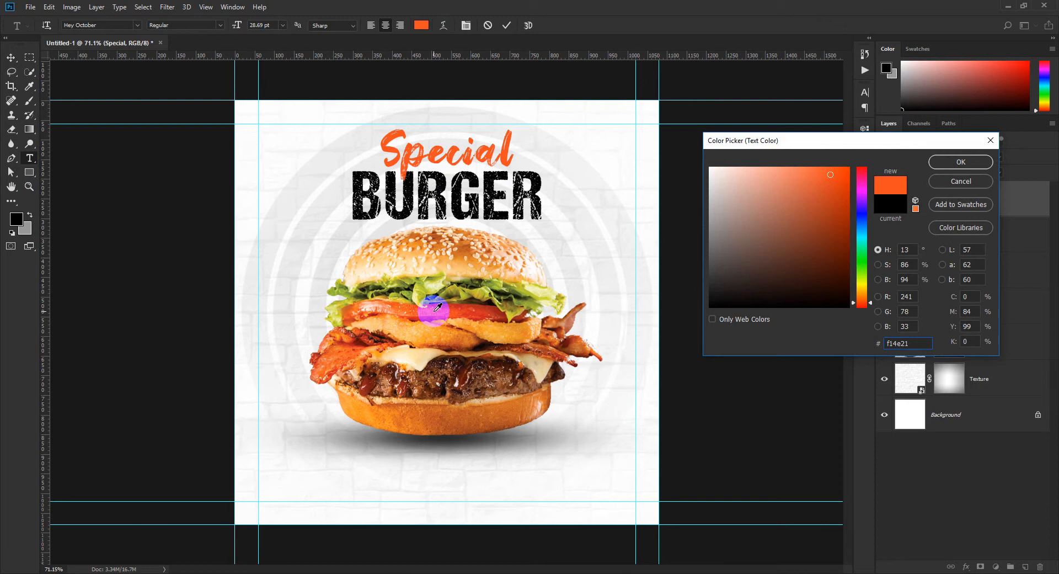
{"action": "left_click", "coordinate": [567, 340]}
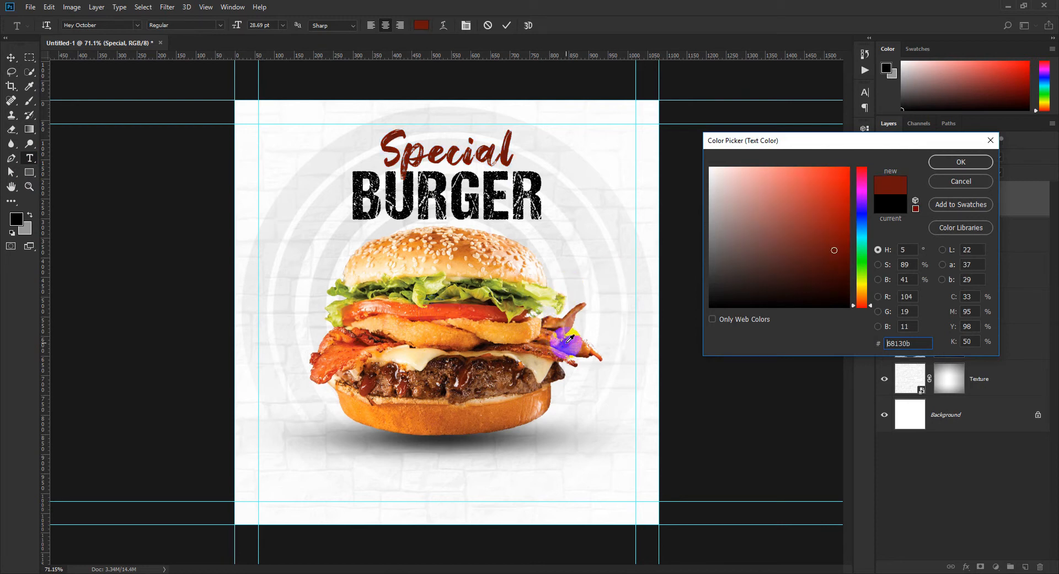
{"action": "left_click", "coordinate": [947, 169]}
{"action": "left_click", "coordinate": [506, 26]}
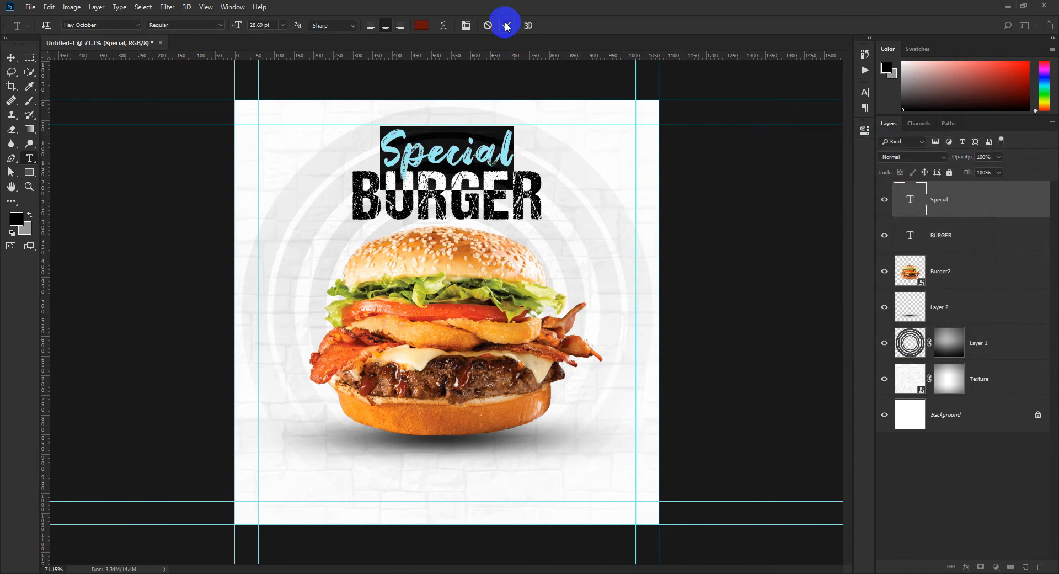
Recolour the BURGER text orange #f04e22, sampled from the tomato slice in the burger.
{"action": "left_click", "coordinate": [359, 196]}
{"action": "key", "text": "ctrl+a"}
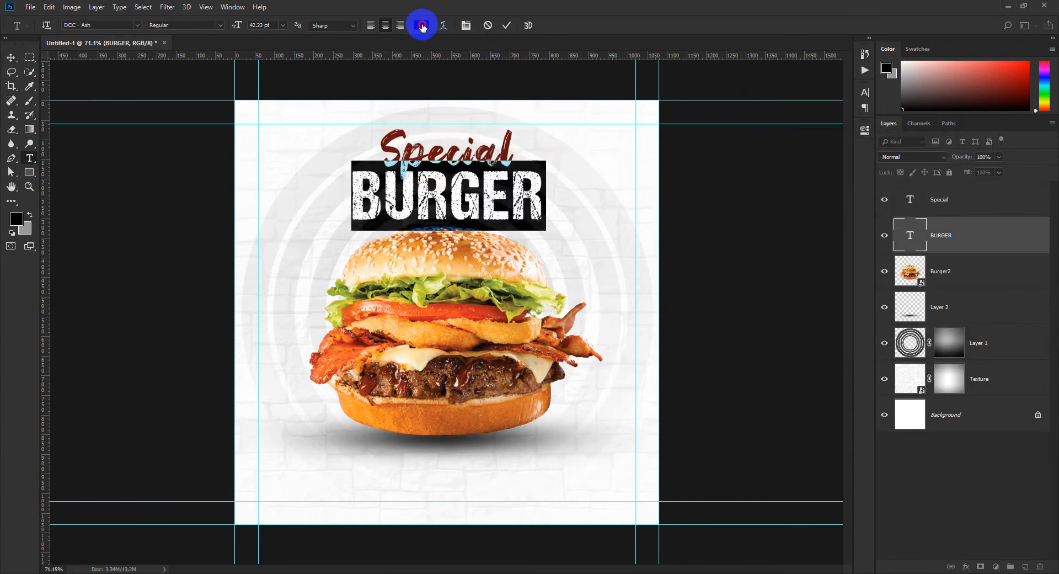
{"action": "left_click", "coordinate": [422, 26]}
{"action": "left_click", "coordinate": [446, 309]}
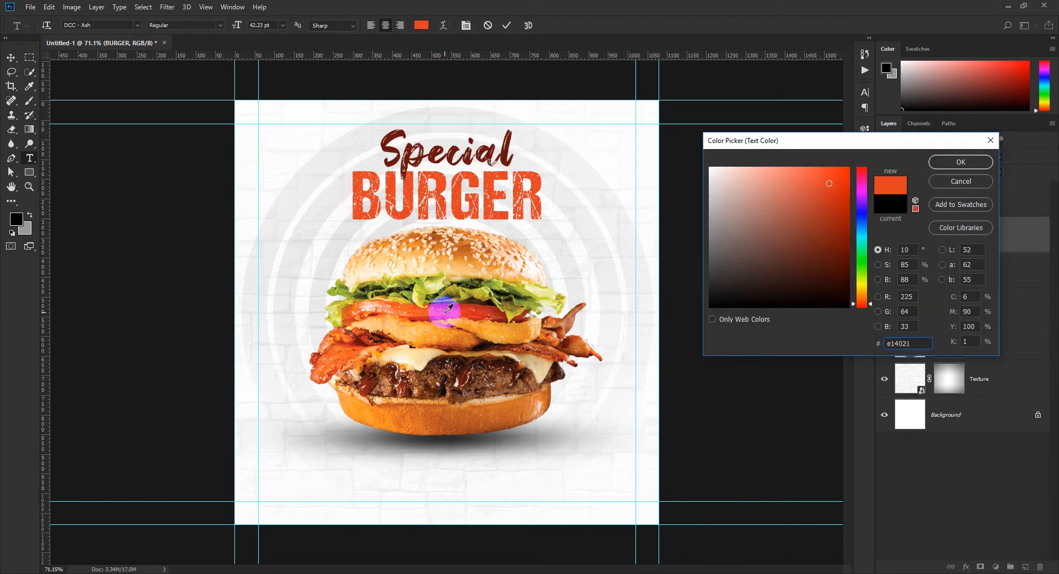
{"action": "left_click", "coordinate": [442, 309]}
{"action": "left_click", "coordinate": [447, 309]}
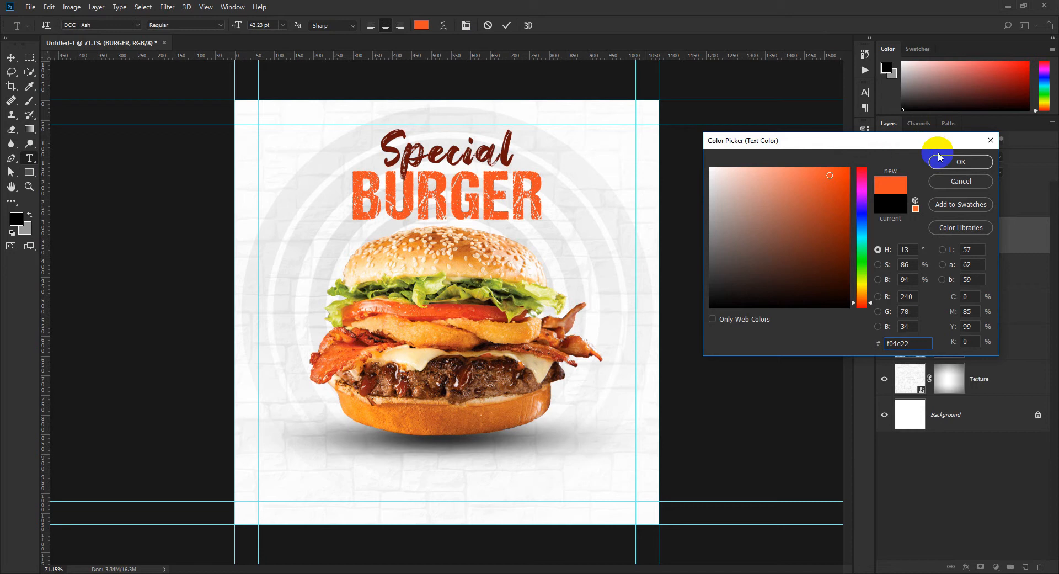
{"action": "left_click", "coordinate": [959, 163]}
{"action": "left_click", "coordinate": [508, 26]}
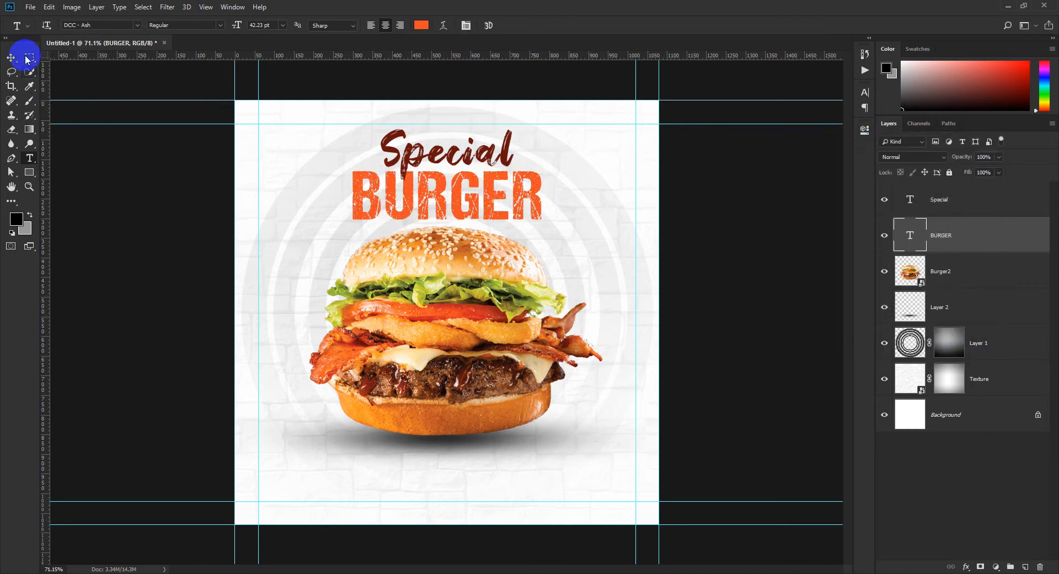
{"action": "left_click", "coordinate": [11, 58]}
Draw the three-leaf custom shape just right of the word Special, on a layer above the Special text.
{"action": "scroll", "coordinate": [458, 215], "scroll_direction": "down", "scroll_amount": 1}
{"action": "scroll", "coordinate": [457, 215], "scroll_direction": "up", "scroll_amount": 2}
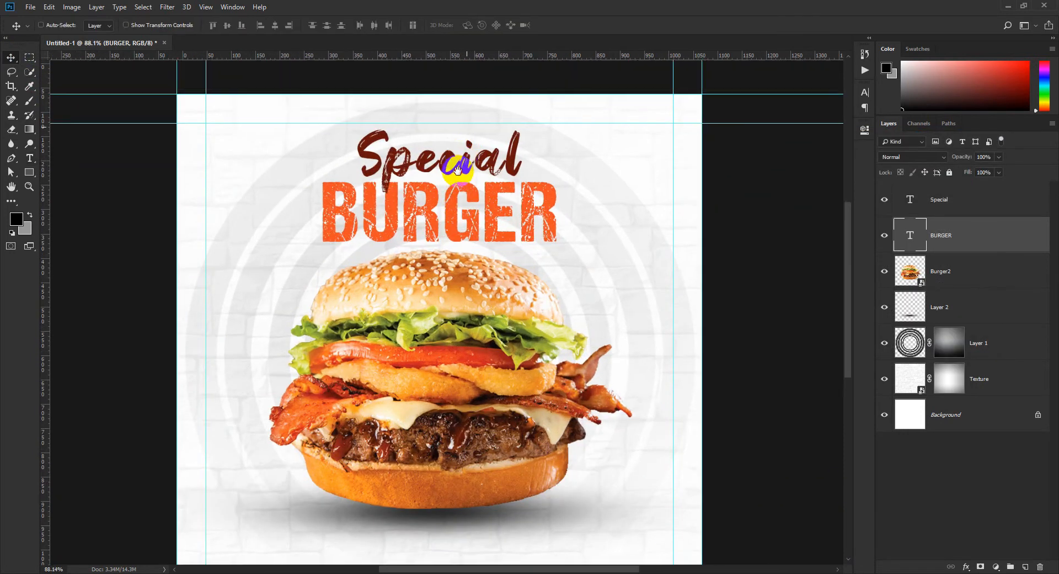
{"action": "left_click_drag", "start_coordinate": [29, 172], "coordinate": [79, 228]}
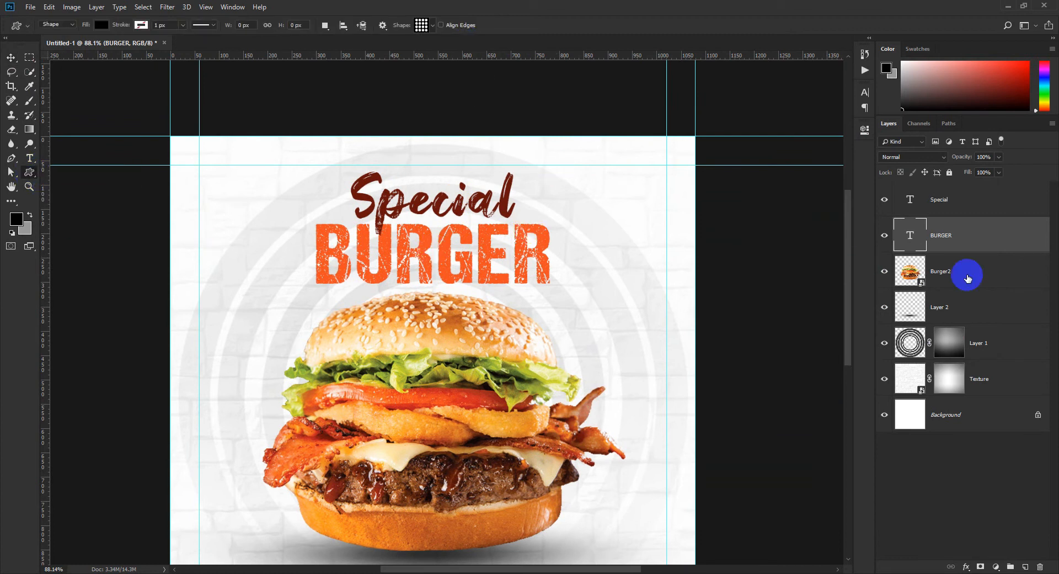
{"action": "left_click", "coordinate": [971, 201]}
{"action": "left_click", "coordinate": [435, 26]}
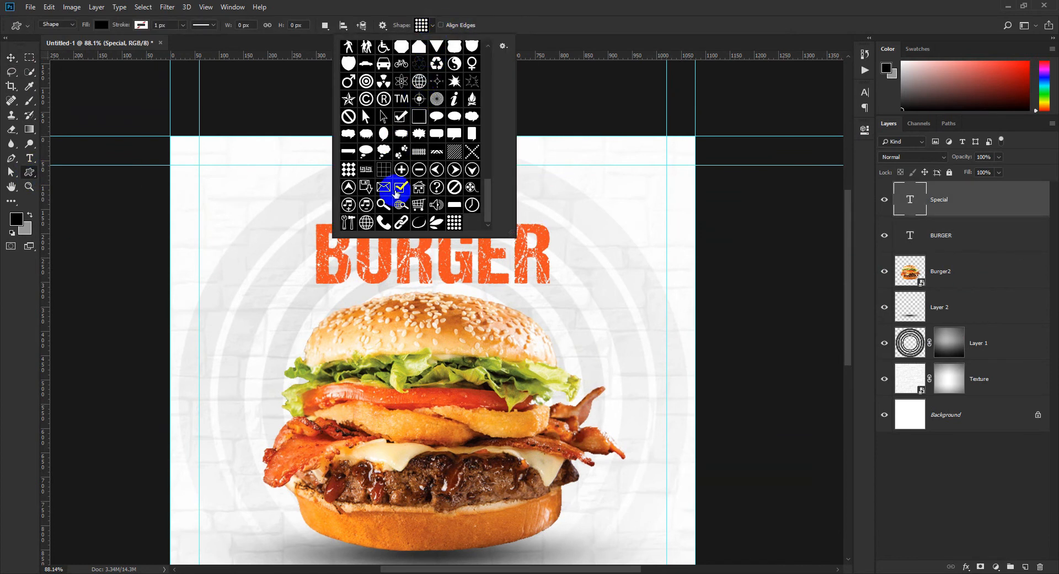
{"action": "scroll", "coordinate": [428, 227], "scroll_direction": "down", "scroll_amount": 1}
{"action": "left_click", "coordinate": [436, 222]}
{"action": "scroll", "coordinate": [535, 162], "scroll_direction": "up", "scroll_amount": 3}
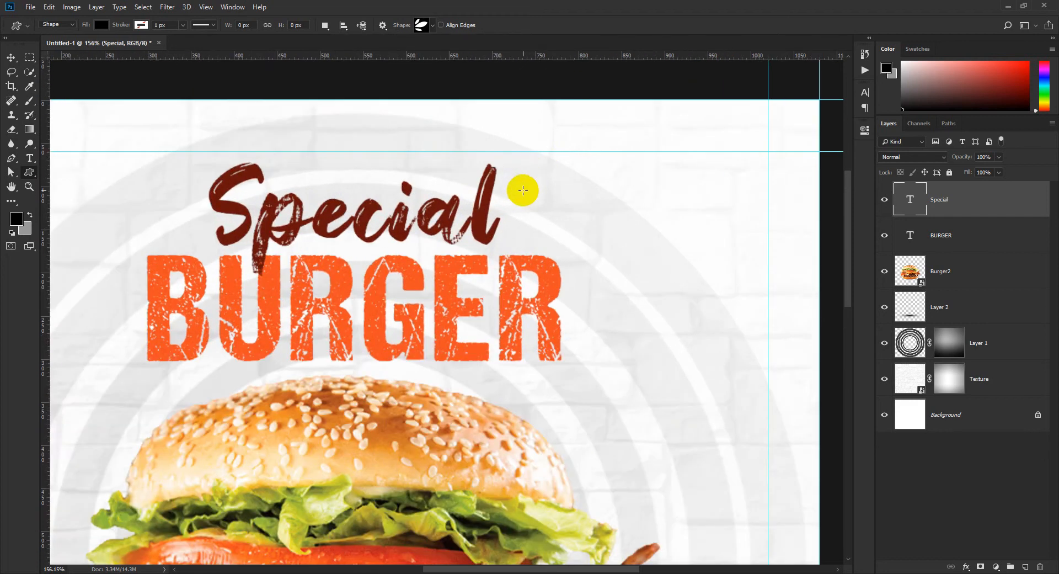
{"action": "left_click_drag", "start_coordinate": [508, 219], "coordinate": [563, 167]}
{"action": "key", "text": "v"}
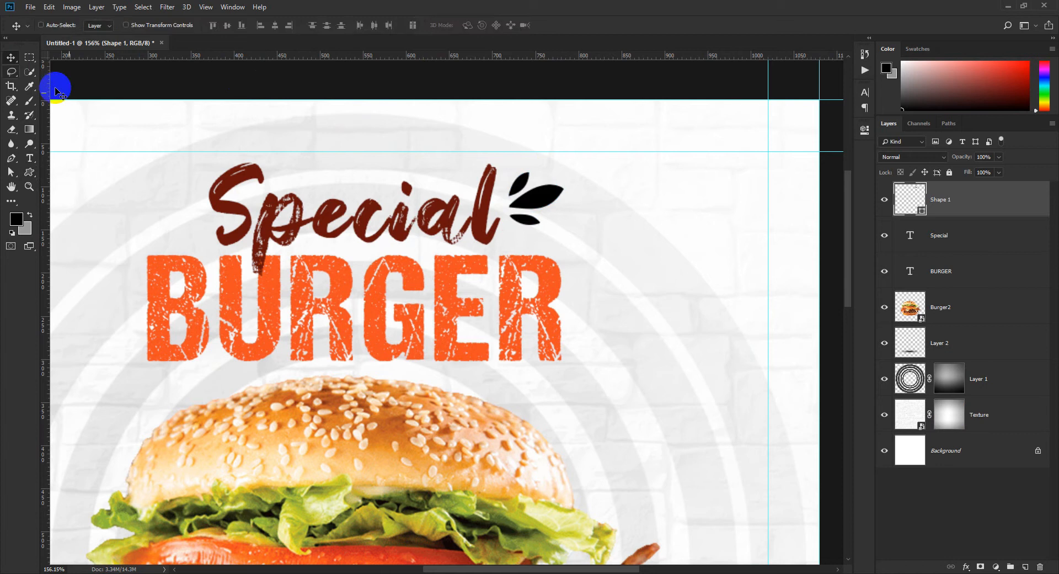
Duplicate the leaf shape to the left of the word Special and flip the copy horizontally.
{"action": "left_click_drag", "start_coordinate": [525, 221], "coordinate": [162, 225]}
{"action": "scroll", "coordinate": [181, 234], "scroll_direction": "down", "scroll_amount": 6}
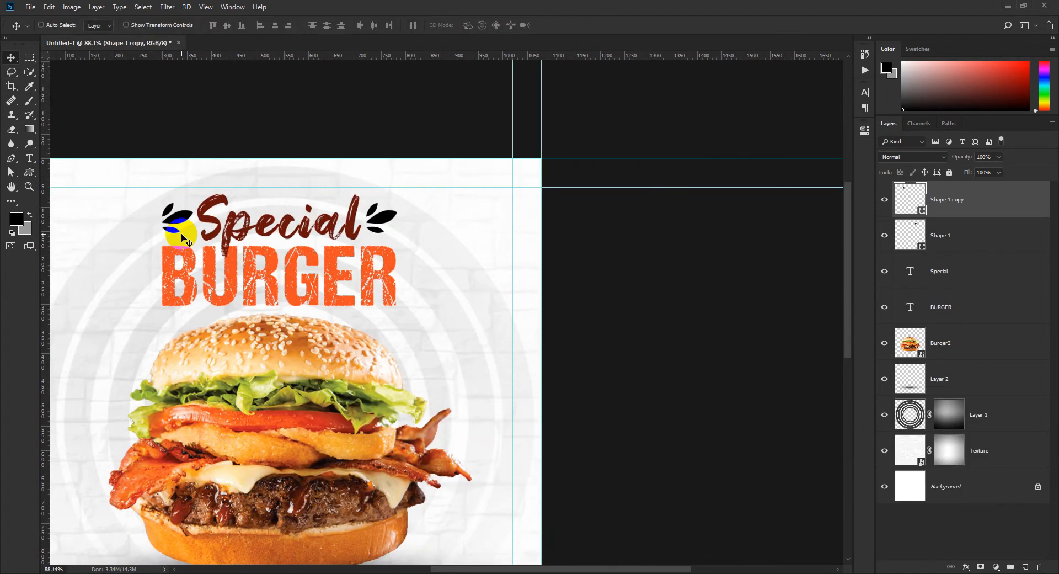
{"action": "left_click_drag", "start_coordinate": [290, 317], "coordinate": [400, 254]}
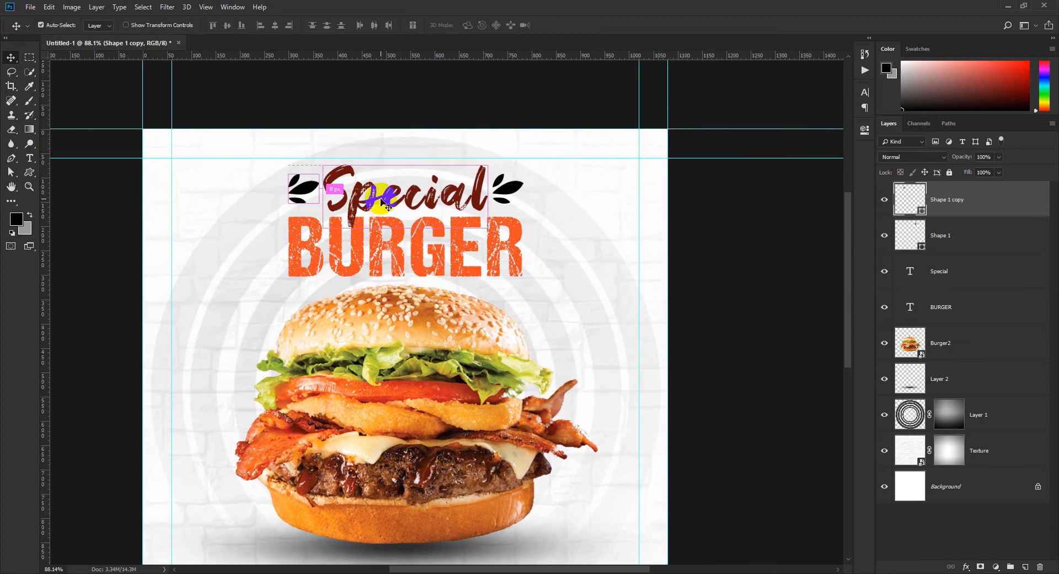
{"action": "key", "text": "ctrl+t"}
{"action": "right_click", "coordinate": [307, 192]}
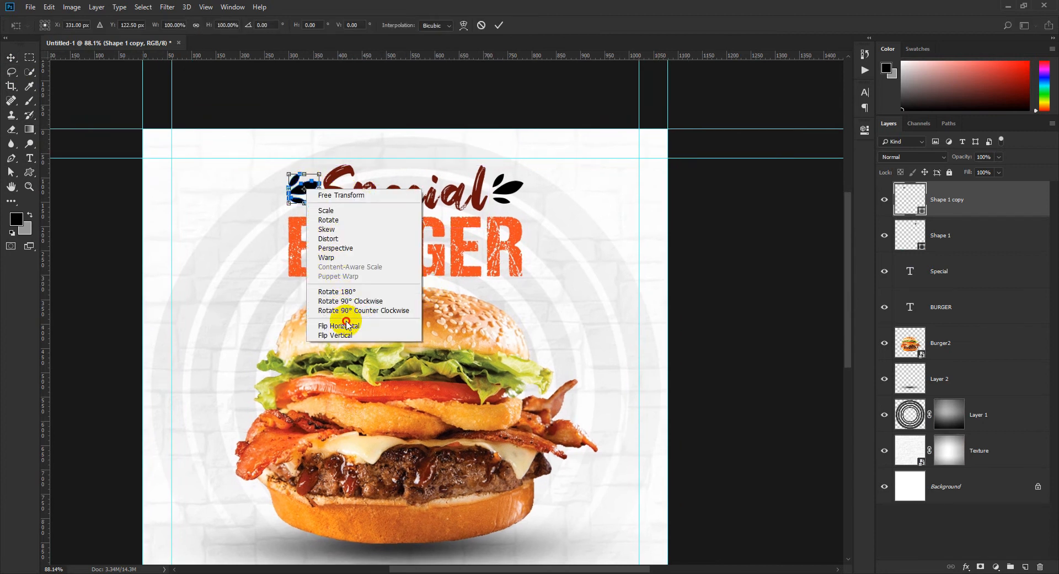
{"action": "left_click", "coordinate": [346, 331]}
{"action": "key", "text": "Return"}
{"action": "scroll", "coordinate": [347, 161], "scroll_direction": "up", "scroll_amount": 3}
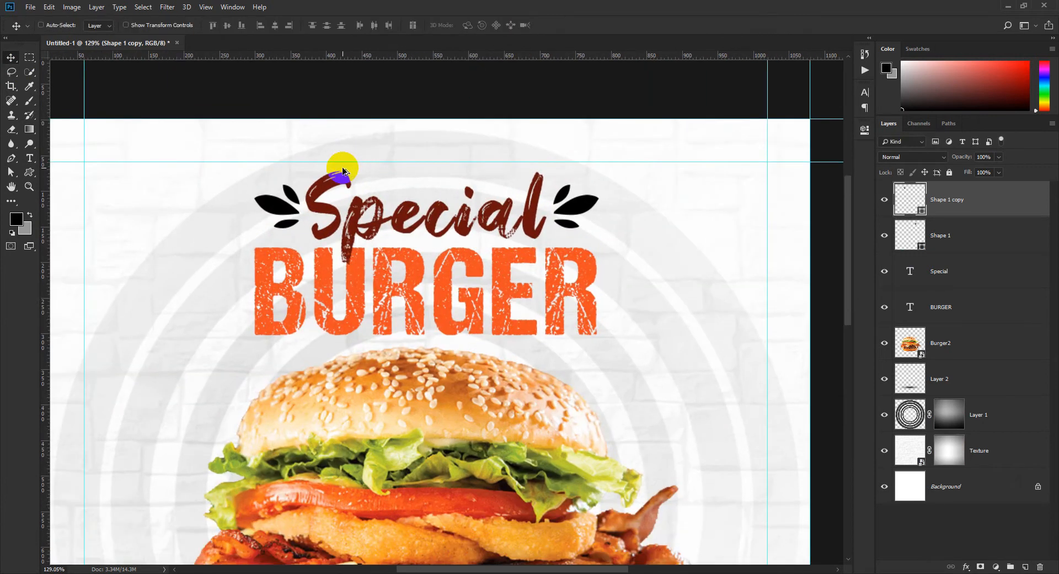
Recolour both leaf shapes dark red #68130b, sampled from the Special text.
{"action": "double_click", "coordinate": [920, 211]}
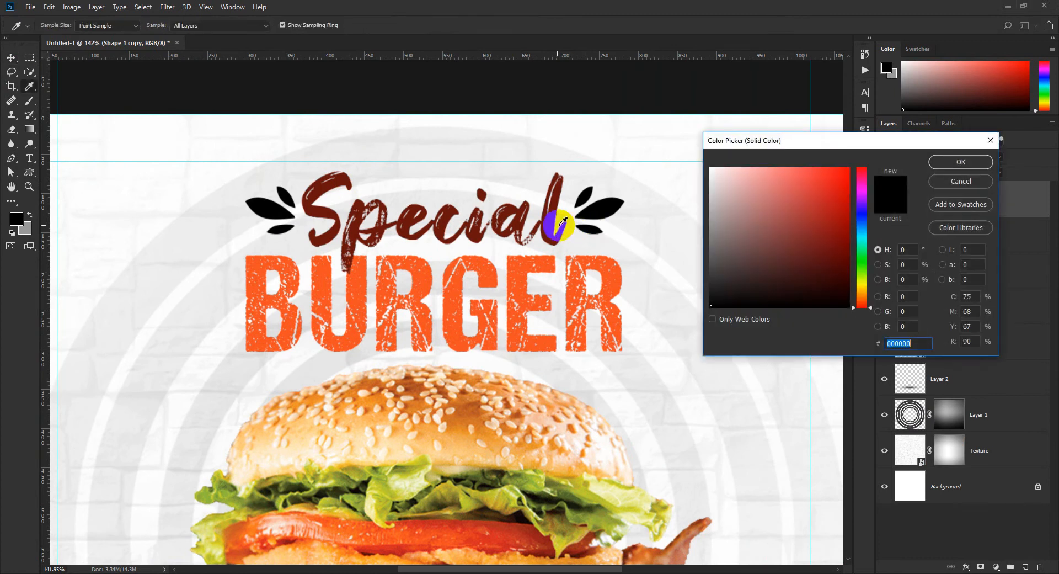
{"action": "left_click", "coordinate": [549, 215]}
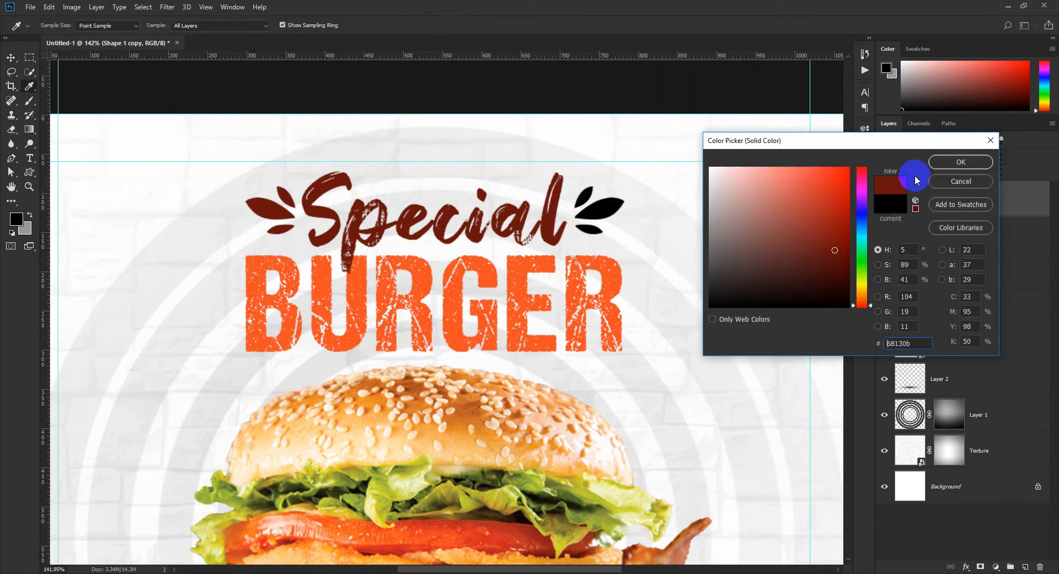
{"action": "left_click", "coordinate": [957, 163]}
{"action": "double_click", "coordinate": [916, 236]}
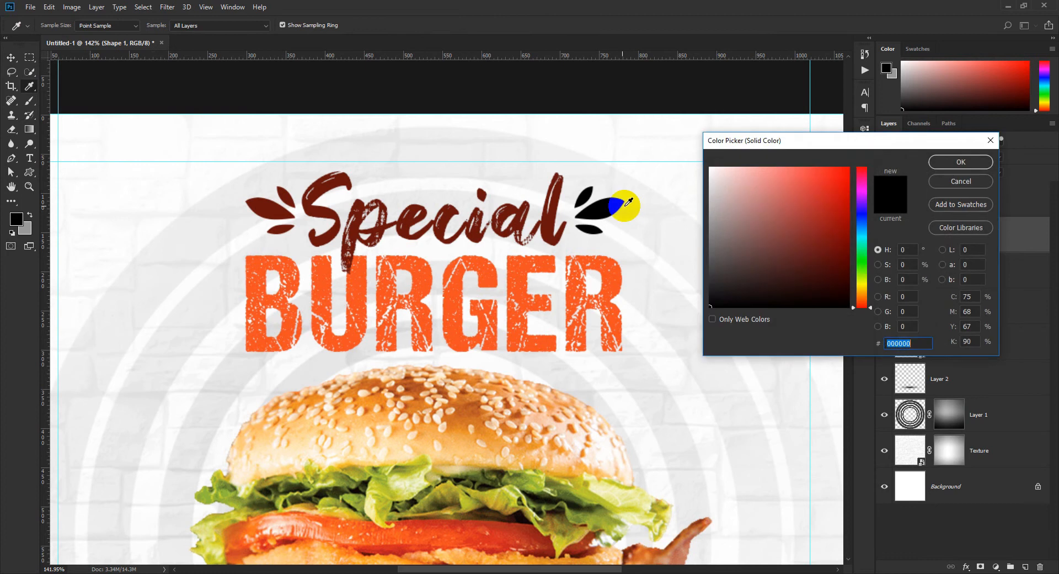
{"action": "left_click", "coordinate": [557, 225]}
{"action": "left_click", "coordinate": [957, 162]}
Examine the leaf accents beside the headline and the overall composition, and clear the layer selection.
{"action": "scroll", "coordinate": [324, 193], "scroll_direction": "down", "scroll_amount": 10}
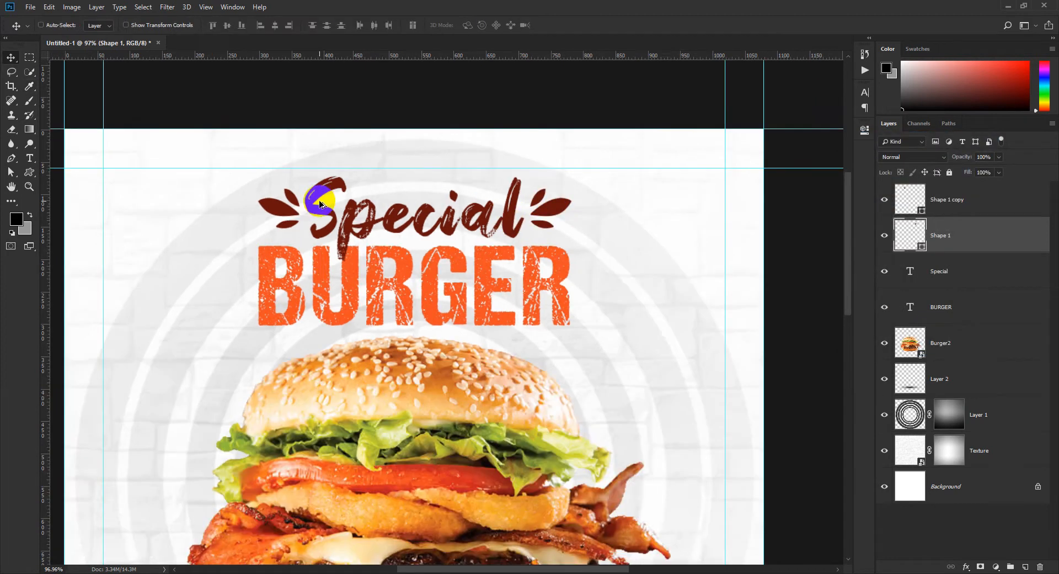
{"action": "scroll", "coordinate": [470, 225], "scroll_direction": "up", "scroll_amount": 4}
{"action": "scroll", "coordinate": [458, 202], "scroll_direction": "up", "scroll_amount": 2}
{"action": "scroll", "coordinate": [458, 203], "scroll_direction": "down", "scroll_amount": 2}
{"action": "scroll", "coordinate": [462, 203], "scroll_direction": "up", "scroll_amount": 1}
{"action": "left_click", "coordinate": [958, 199], "text": "shift"}
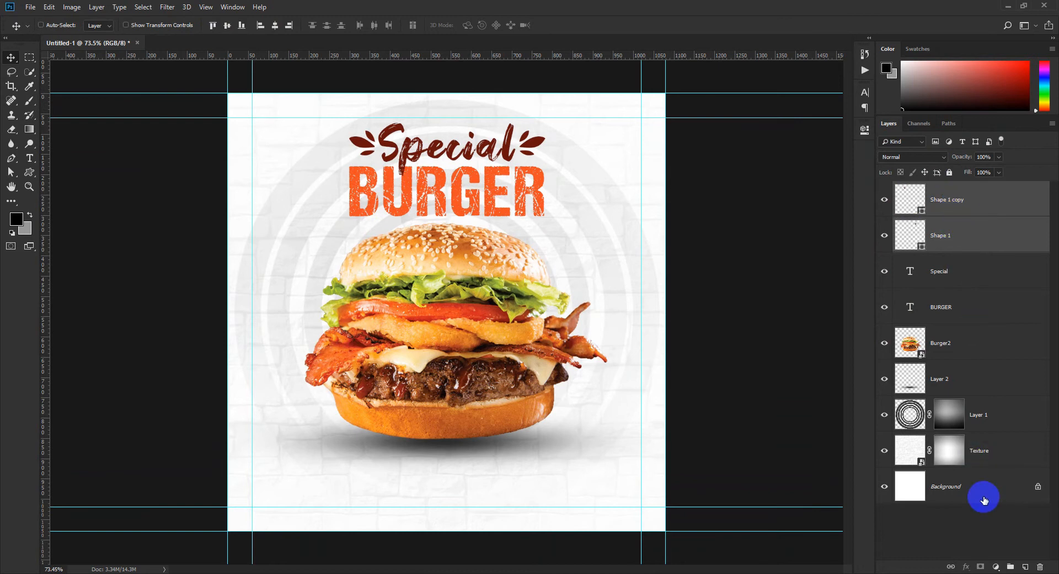
{"action": "left_click", "coordinate": [970, 491]}
{"action": "scroll", "coordinate": [449, 199], "scroll_direction": "down", "scroll_amount": 2}
{"action": "scroll", "coordinate": [446, 202], "scroll_direction": "up", "scroll_amount": 2}
{"action": "scroll", "coordinate": [447, 203], "scroll_direction": "down", "scroll_amount": 2}
{"action": "scroll", "coordinate": [447, 203], "scroll_direction": "up", "scroll_amount": 2}
{"action": "scroll", "coordinate": [447, 203], "scroll_direction": "down", "scroll_amount": 1}
{"action": "scroll", "coordinate": [446, 204], "scroll_direction": "up", "scroll_amount": 1}
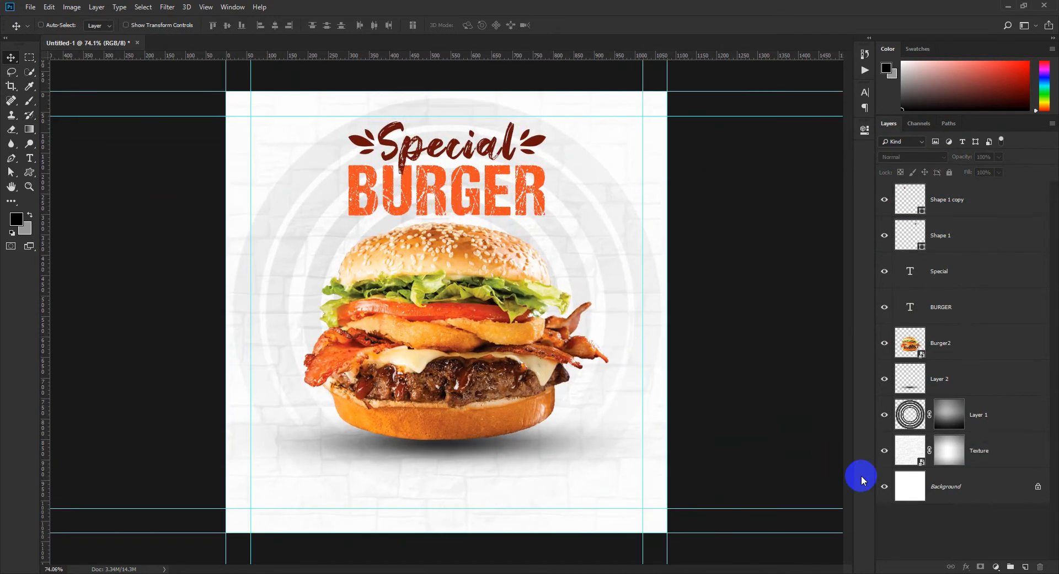
{"action": "scroll", "coordinate": [326, 259], "scroll_direction": "down", "scroll_amount": 1}
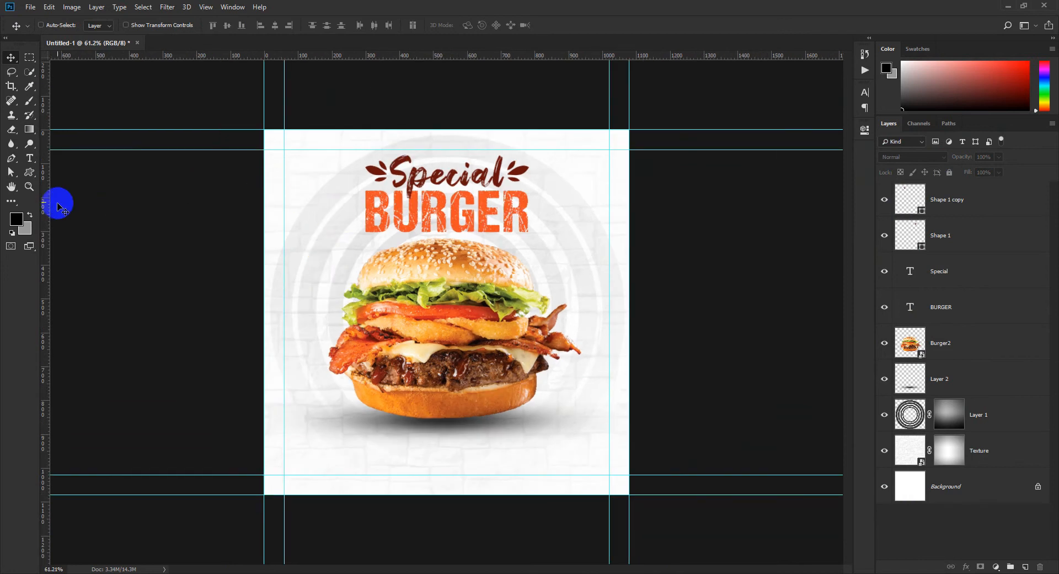
Draw the brushed-circle custom shape on a layer above Special and place it beside the left of the burger's top bun.
{"action": "left_click", "coordinate": [30, 172]}
{"action": "left_click", "coordinate": [85, 221]}
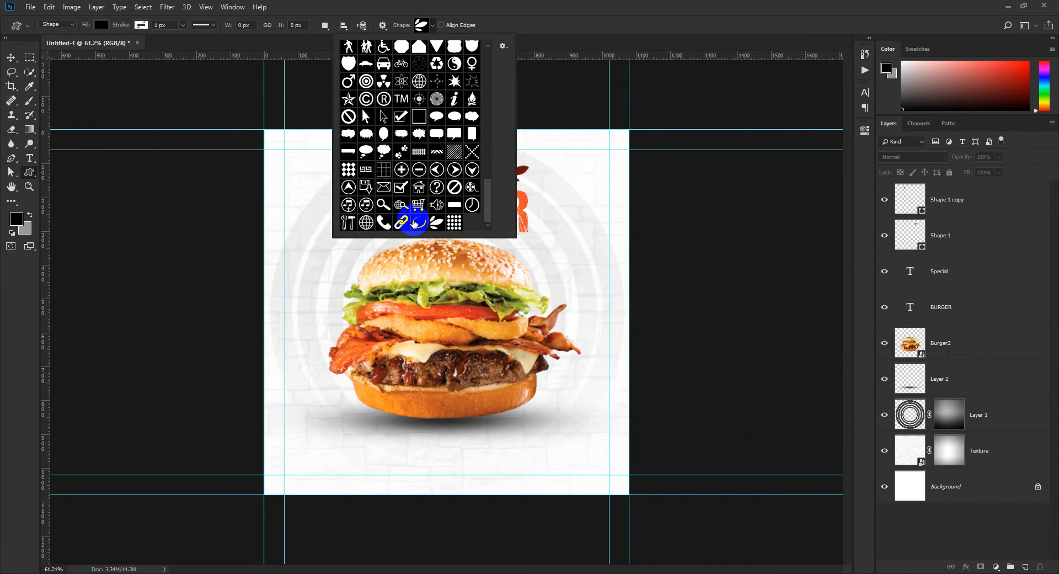
{"action": "double_click", "coordinate": [417, 222]}
{"action": "scroll", "coordinate": [337, 237], "scroll_direction": "up", "scroll_amount": 2}
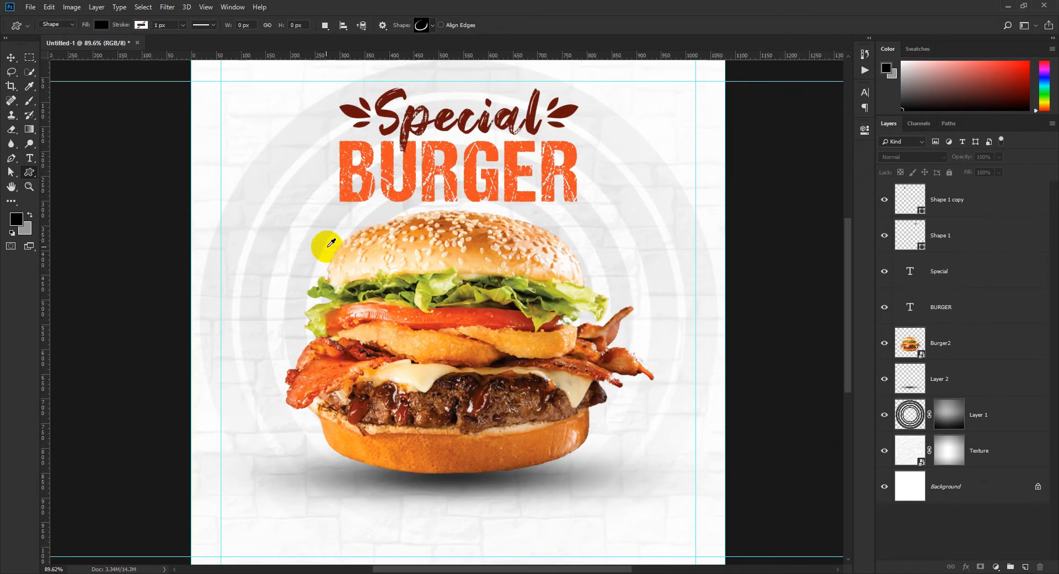
{"action": "left_click", "coordinate": [985, 203]}
{"action": "left_click", "coordinate": [1014, 282]}
{"action": "scroll", "coordinate": [317, 290], "scroll_direction": "up", "scroll_amount": 1}
{"action": "mouse_move", "coordinate": [231, 215]}
{"action": "left_mouse_down"}
{"action": "mouse_move", "coordinate": [307, 260]}
{"action": "mouse_move", "coordinate": [316, 286]}
{"action": "left_mouse_up"}
{"action": "left_click", "coordinate": [11, 58]}
{"action": "left_click_drag", "start_coordinate": [282, 247], "coordinate": [298, 230]}
{"action": "scroll", "coordinate": [300, 236], "scroll_direction": "down", "scroll_amount": 2}
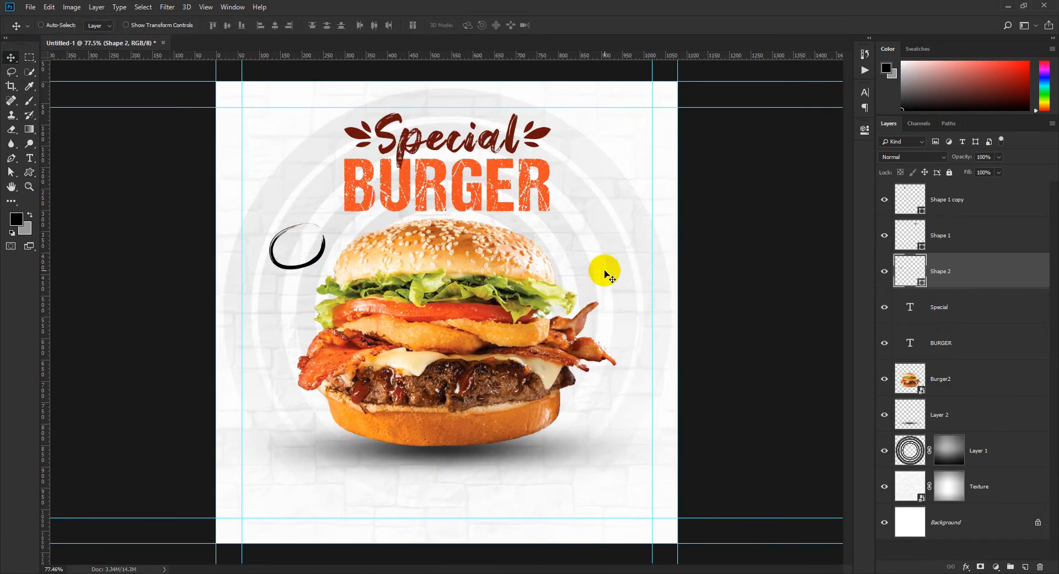
Recolour the brushed circle orange #f04e22, sampled from the BURGER text.
{"action": "double_click", "coordinate": [923, 284]}
{"action": "left_click", "coordinate": [494, 197]}
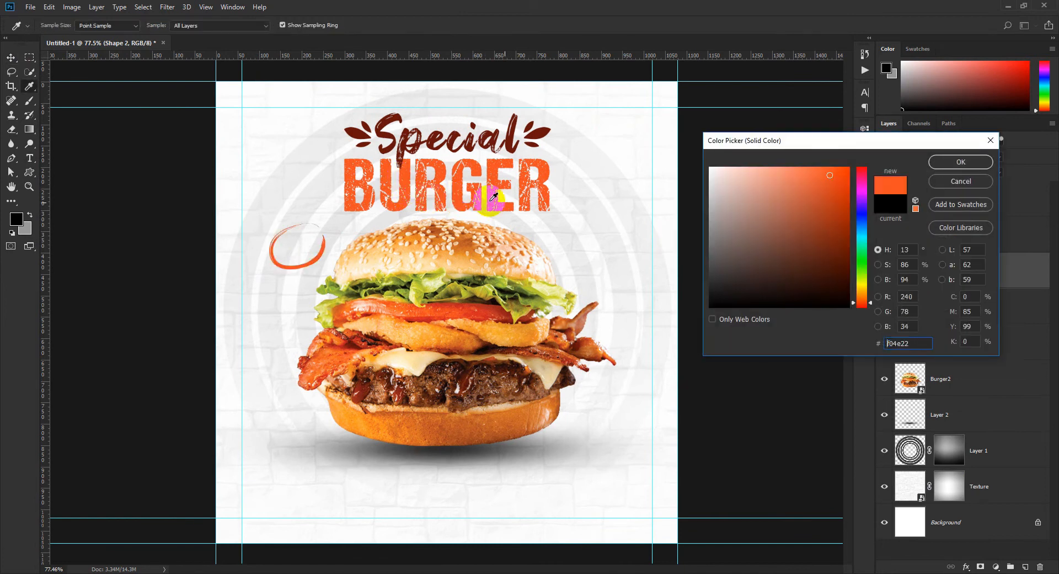
{"action": "left_click", "coordinate": [949, 162]}
Add a two-line "50% OFF" text in dark red 18 pt Hey October, left of the BURGER headline.
{"action": "scroll", "coordinate": [350, 177], "scroll_direction": "up", "scroll_amount": 3}
{"action": "left_click", "coordinate": [29, 159]}
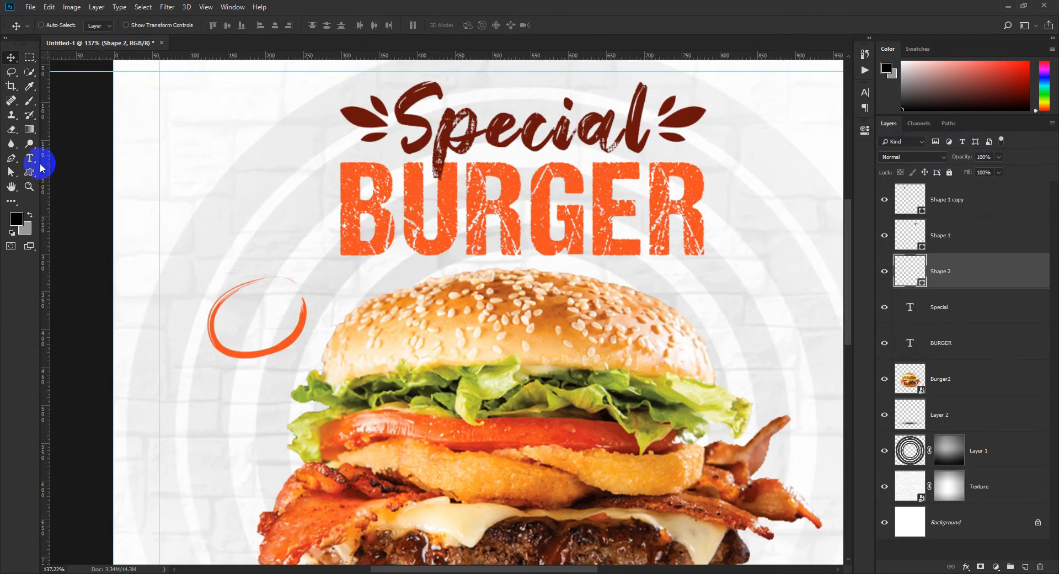
{"action": "left_click", "coordinate": [964, 307]}
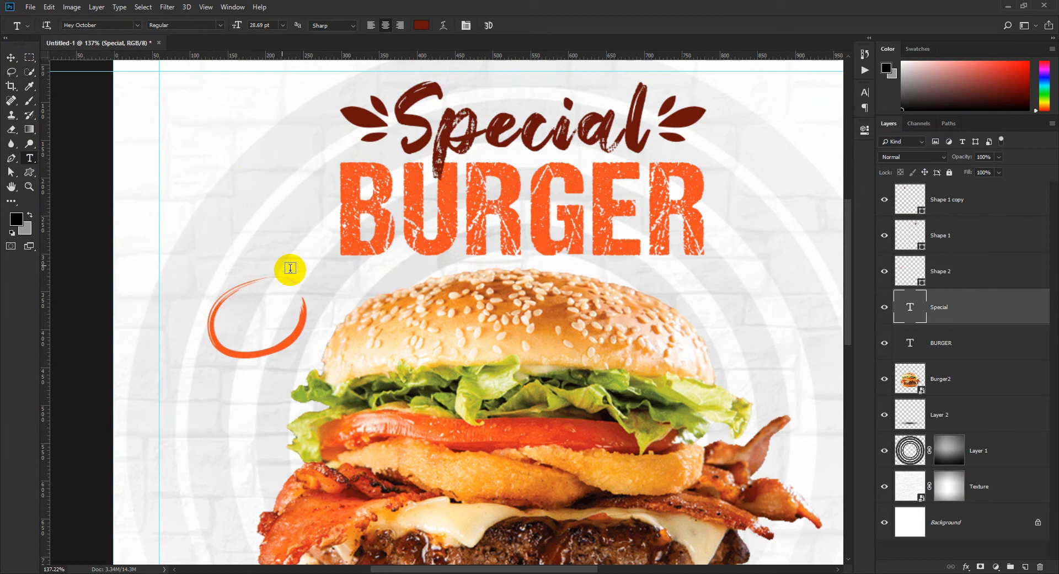
{"action": "left_click", "coordinate": [191, 212]}
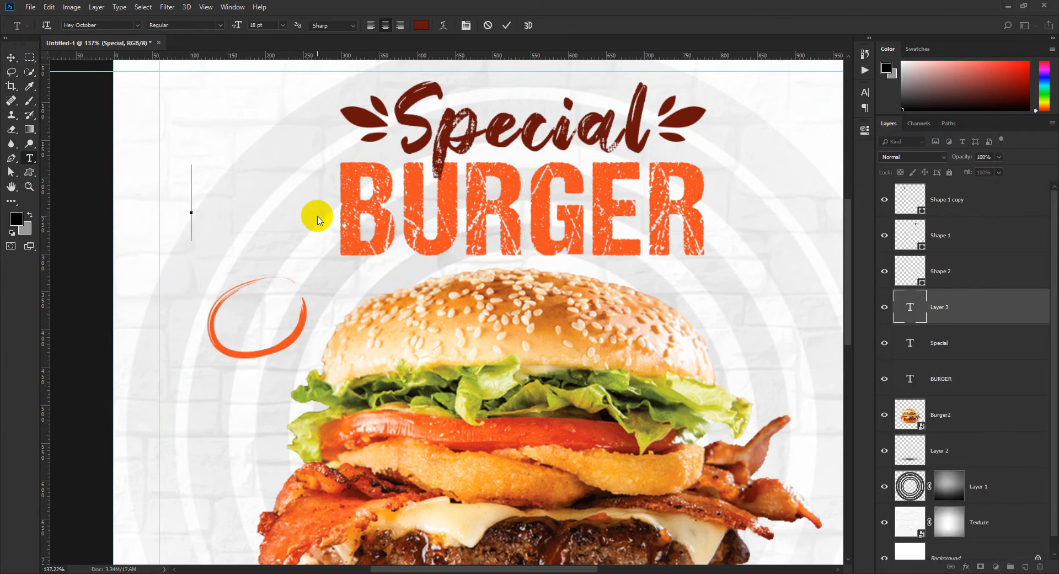
{"action": "type", "text": "50% "}
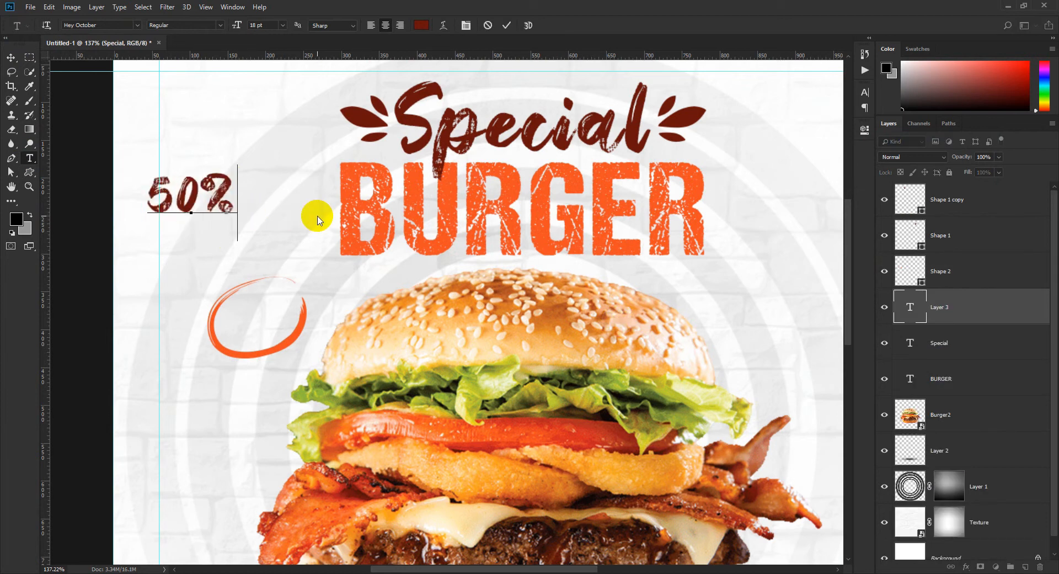
{"action": "type", "text": "OFF"}
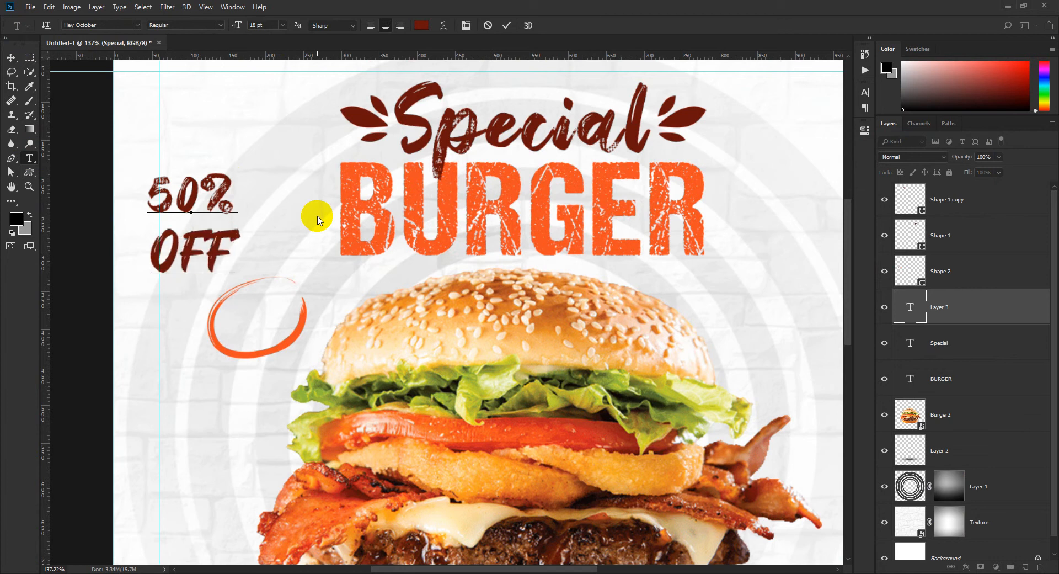
Set the "50% OFF" text's tracking to 0 and its leading to 16 pt, and commit the text.
{"action": "key", "text": "ctrl+a"}
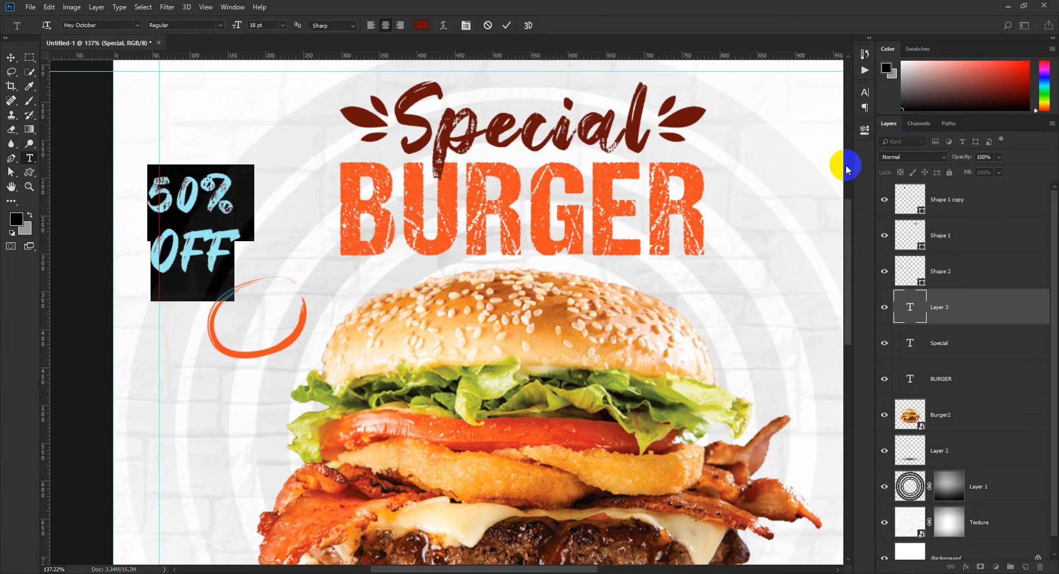
{"action": "scroll", "coordinate": [462, 251], "scroll_direction": "down", "scroll_amount": 3}
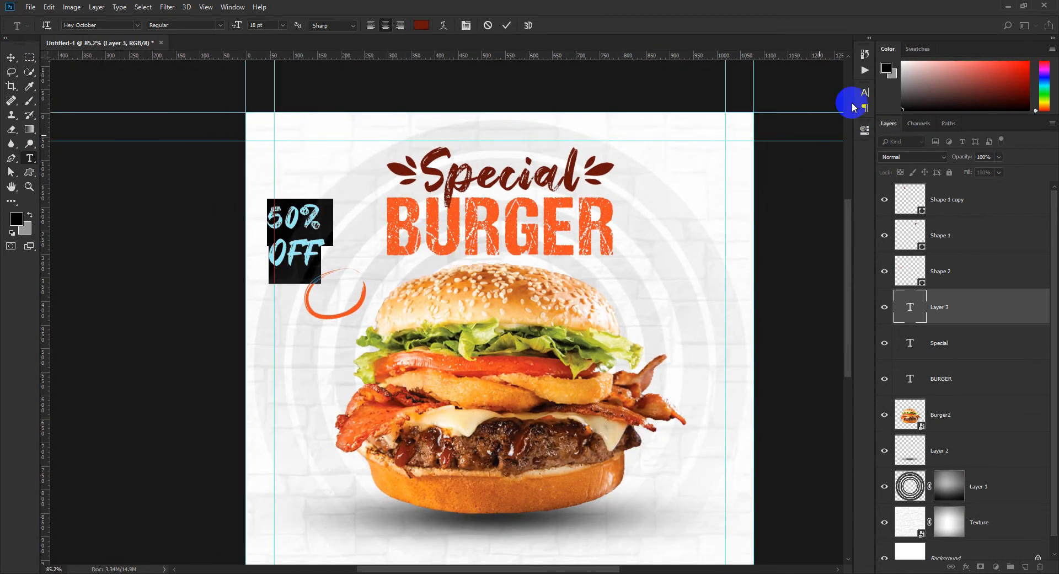
{"action": "left_click", "coordinate": [865, 93]}
{"action": "left_click", "coordinate": [831, 135]}
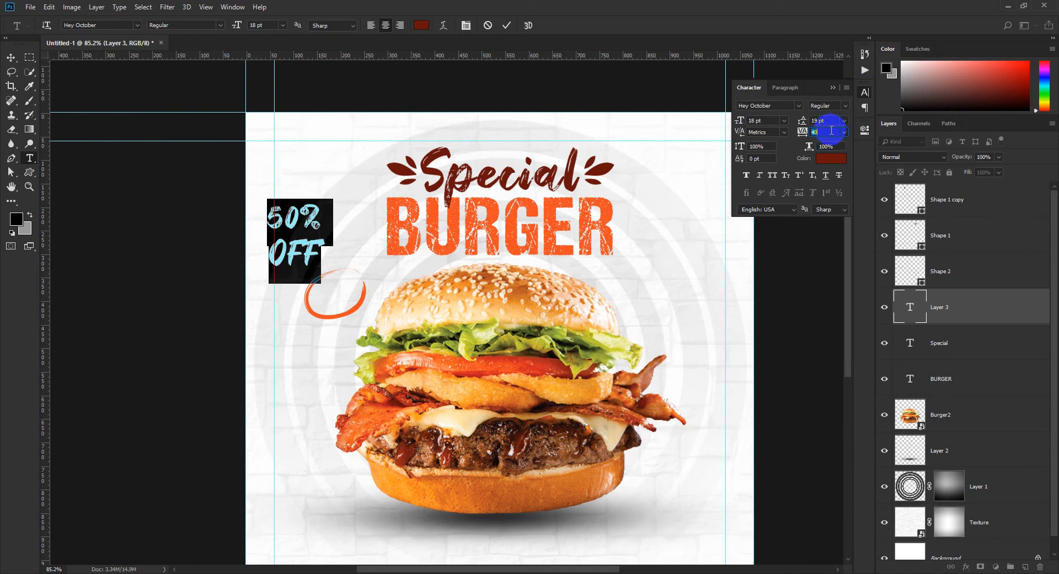
{"action": "type", "text": "0"}
{"action": "left_click", "coordinate": [838, 120]}
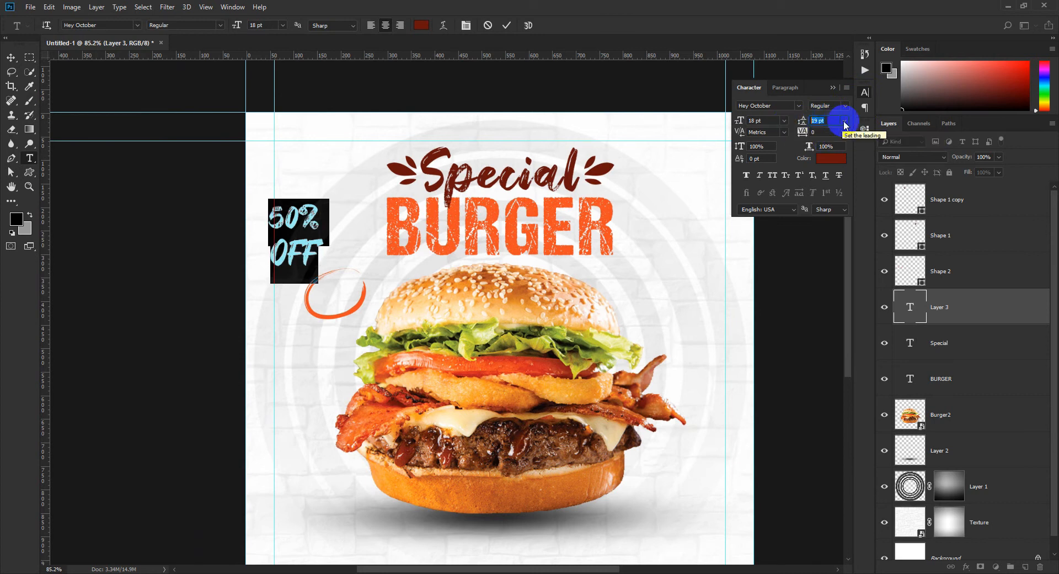
{"action": "key", "text": "Return"}
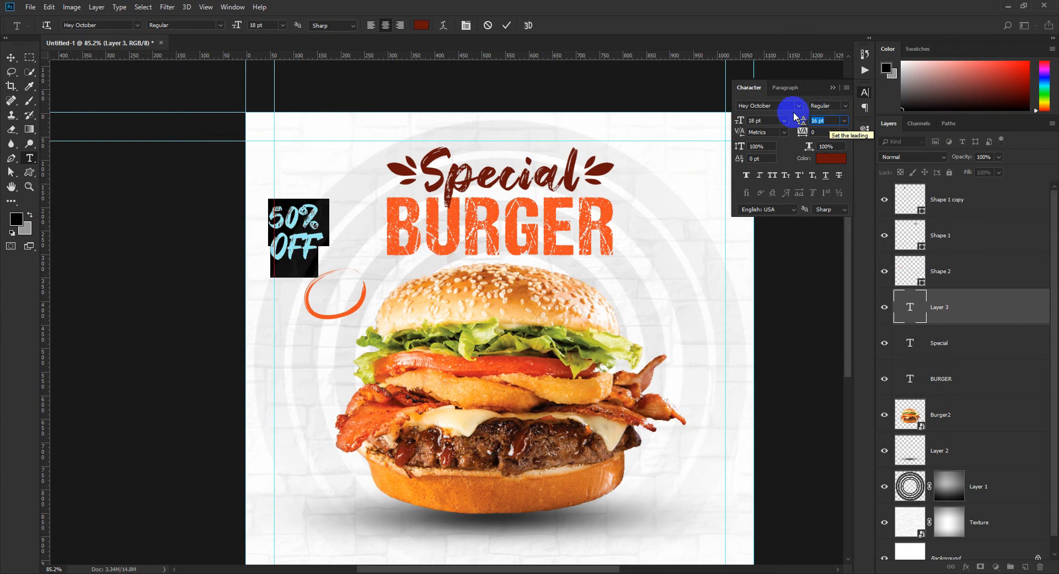
{"action": "left_click", "coordinate": [507, 25]}
{"action": "left_click", "coordinate": [11, 57]}
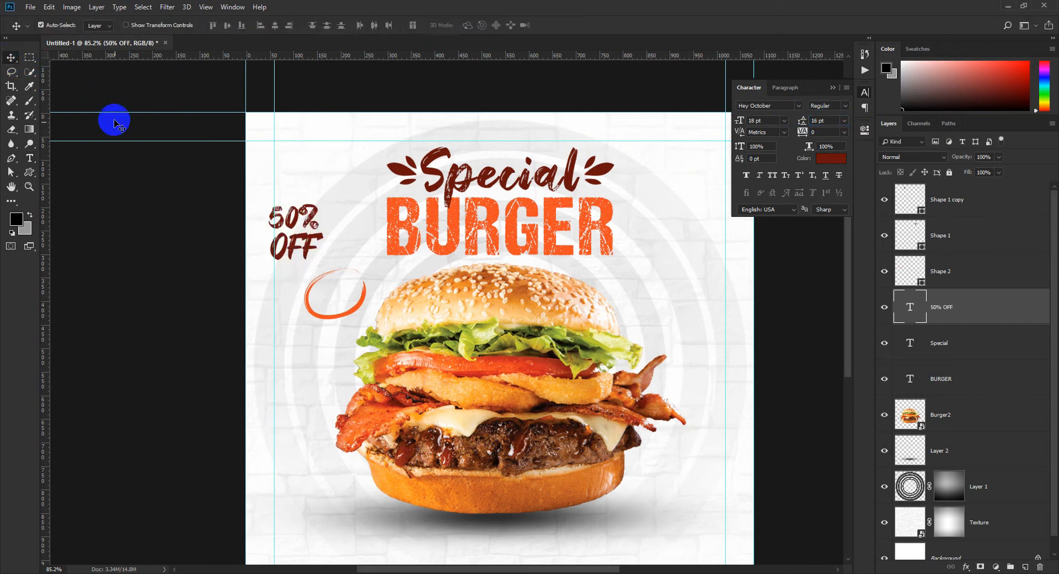
Scale the "50% OFF" text to about 50%, rotate it about -17.5°, and fit it inside the orange brushed circle.
{"action": "key", "text": "ctrl+t"}
{"action": "scroll", "coordinate": [326, 200], "scroll_direction": "up", "scroll_amount": 3}
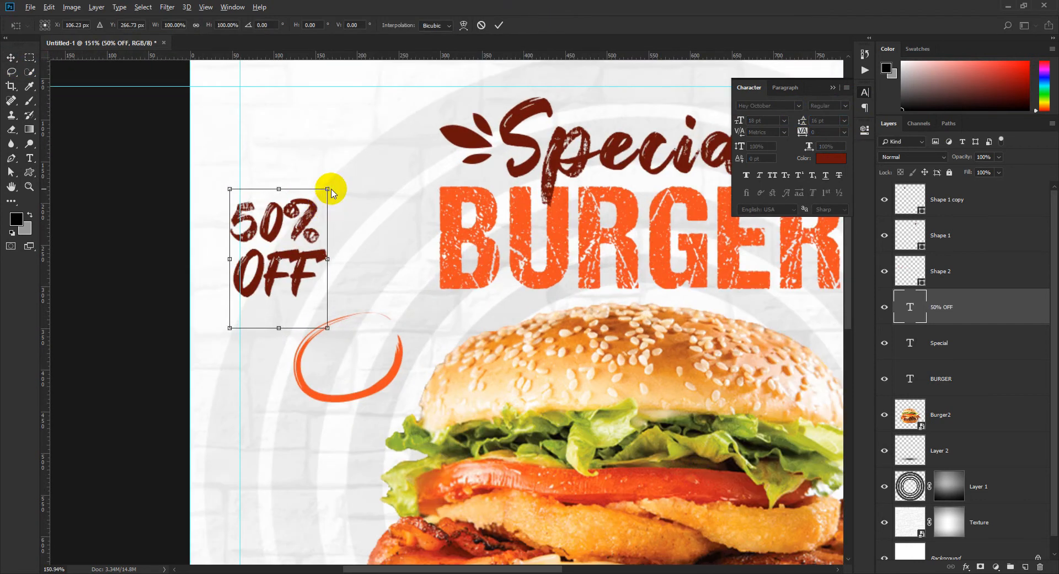
{"action": "left_click_drag", "start_coordinate": [328, 190], "coordinate": [374, 344]}
{"action": "left_click_drag", "start_coordinate": [393, 311], "coordinate": [372, 289]}
{"action": "left_click_drag", "start_coordinate": [375, 358], "coordinate": [368, 366]}
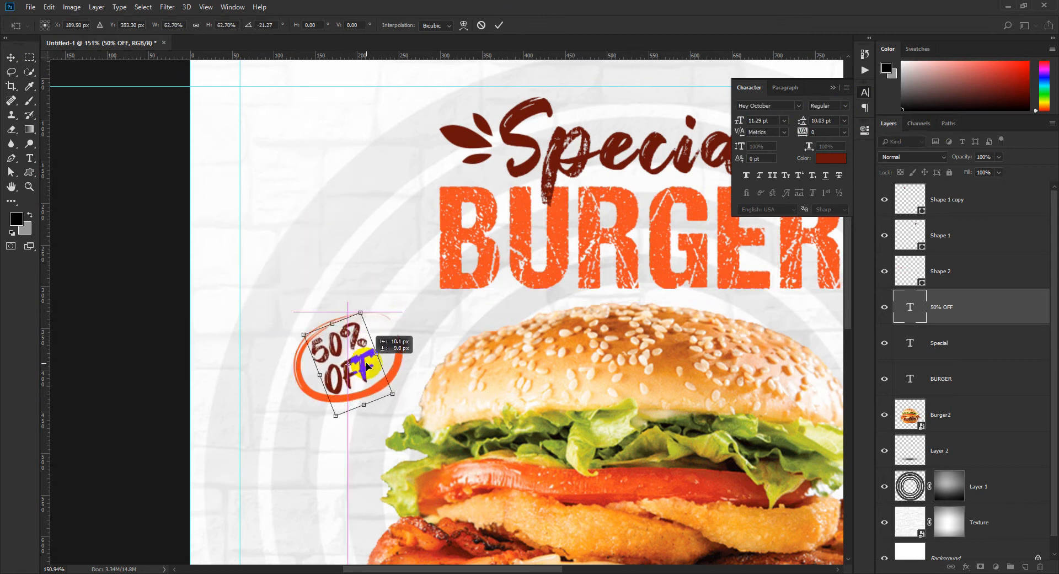
{"action": "left_click_drag", "start_coordinate": [398, 397], "coordinate": [388, 386]}
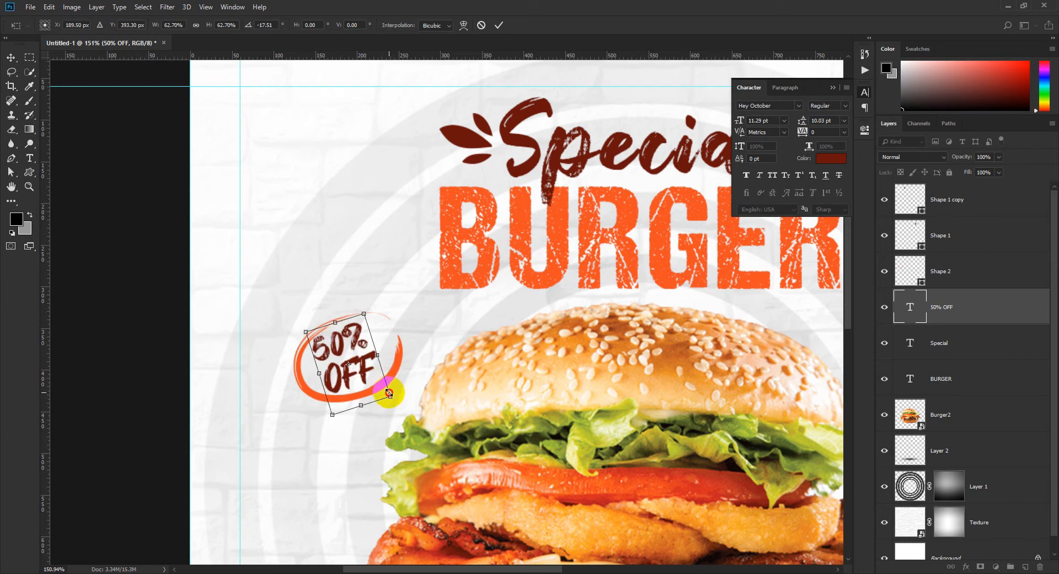
{"action": "left_click_drag", "start_coordinate": [391, 396], "coordinate": [381, 390]}
{"action": "left_click", "coordinate": [499, 24]}
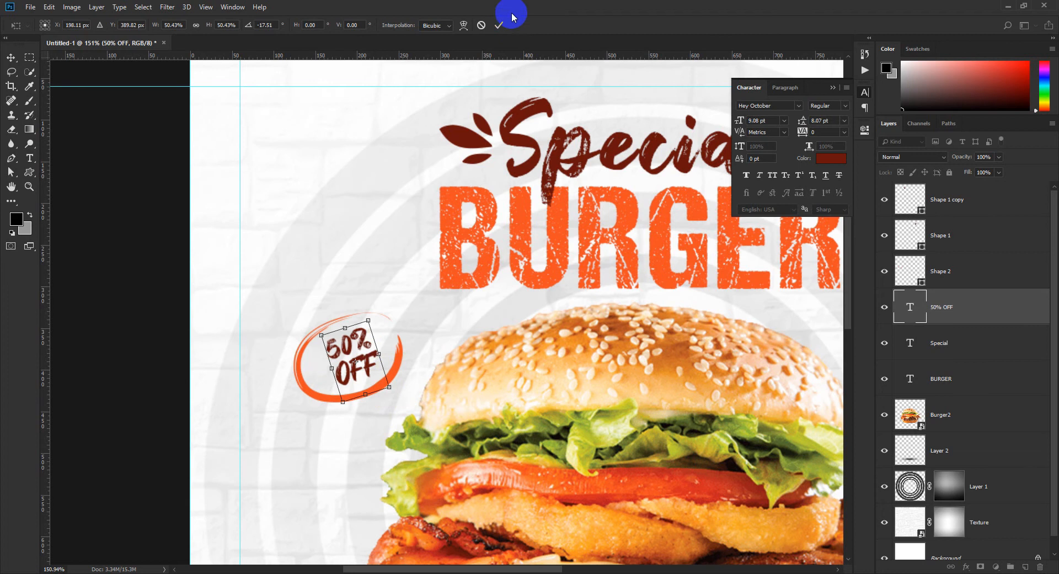
Review the "50% OFF" badge within the whole layout and hide the character settings.
{"action": "scroll", "coordinate": [383, 325], "scroll_direction": "down", "scroll_amount": 5}
{"action": "scroll", "coordinate": [383, 325], "scroll_direction": "down", "scroll_amount": 1}
{"action": "scroll", "coordinate": [359, 273], "scroll_direction": "up", "scroll_amount": 8}
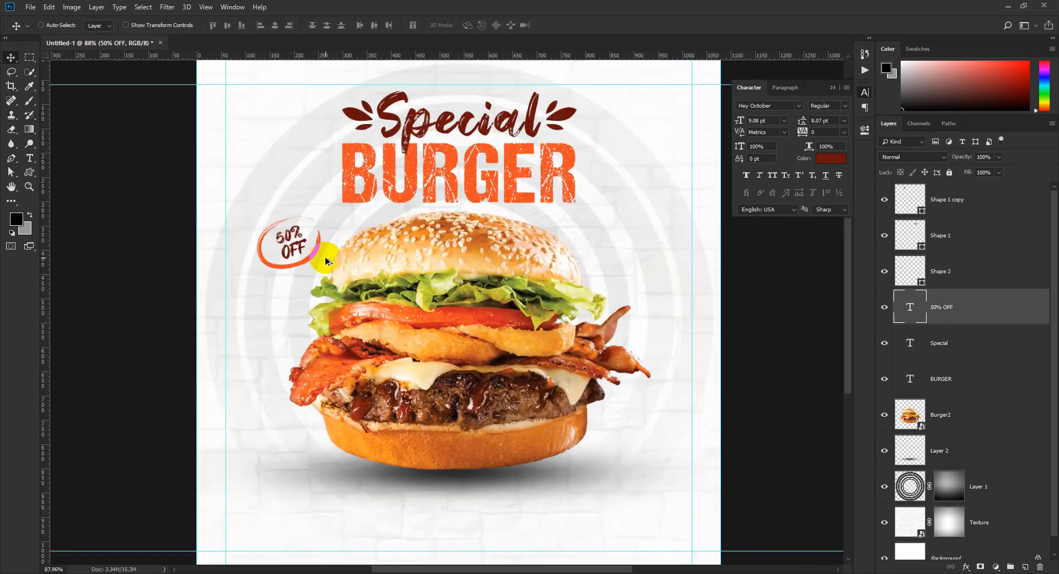
{"action": "left_click", "coordinate": [258, 241]}
{"action": "left_click_drag", "start_coordinate": [259, 243], "coordinate": [251, 238]}
{"action": "scroll", "coordinate": [443, 354], "scroll_direction": "down", "scroll_amount": 7}
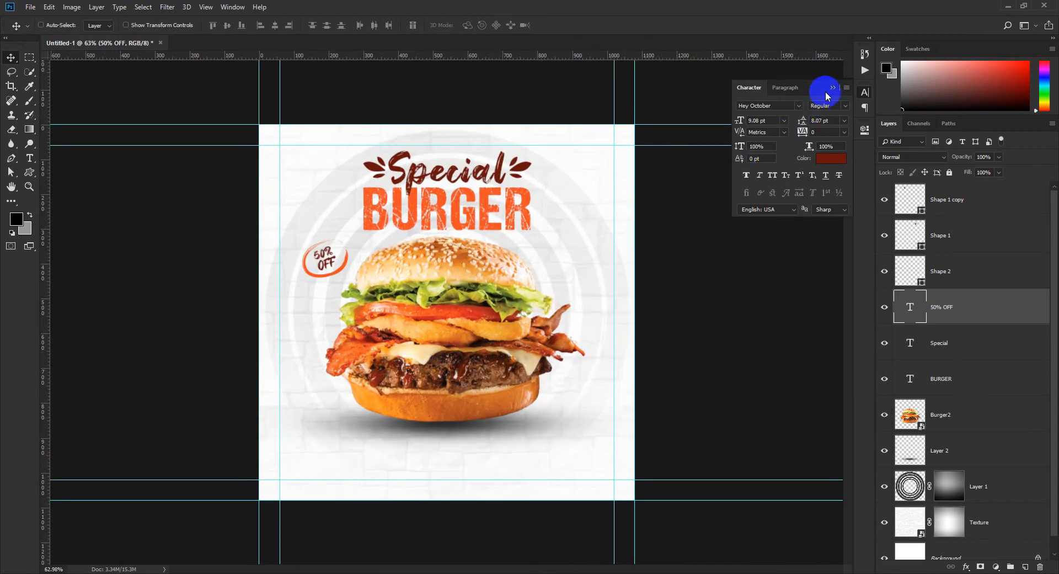
{"action": "left_click", "coordinate": [825, 94]}
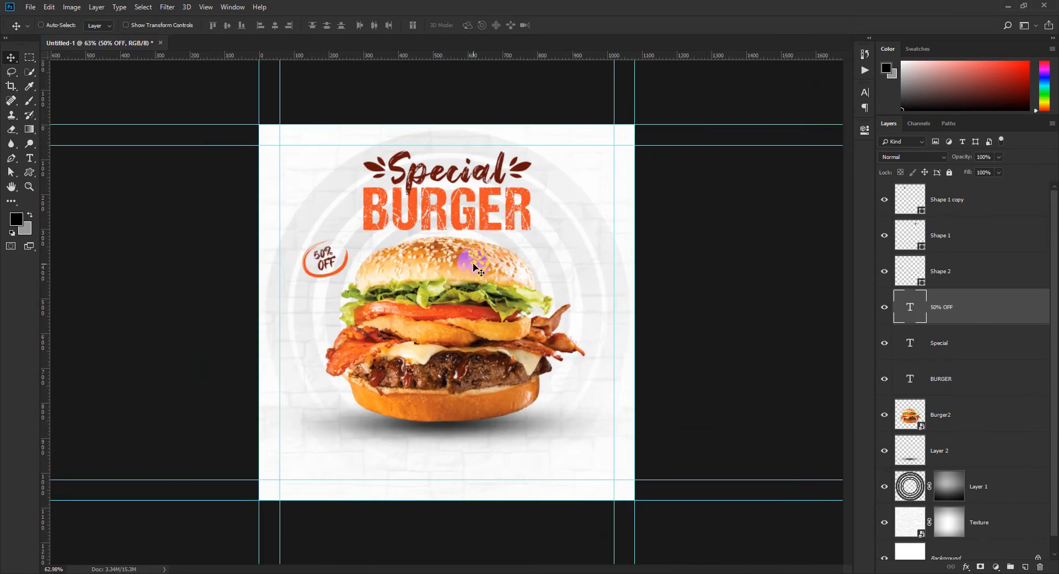
Draw a black rectangle about 223 × 65 px below the burger, resting on the lower margin guide, and round all its corners into a pill.
{"action": "scroll", "coordinate": [449, 461], "scroll_direction": "down", "scroll_amount": 1}
{"action": "scroll", "coordinate": [470, 459], "scroll_direction": "up", "scroll_amount": 2}
{"action": "scroll", "coordinate": [470, 463], "scroll_direction": "down", "scroll_amount": 2}
{"action": "scroll", "coordinate": [468, 452], "scroll_direction": "up", "scroll_amount": 2}
{"action": "scroll", "coordinate": [466, 455], "scroll_direction": "up", "scroll_amount": 3}
{"action": "scroll", "coordinate": [448, 502], "scroll_direction": "up", "scroll_amount": 3}
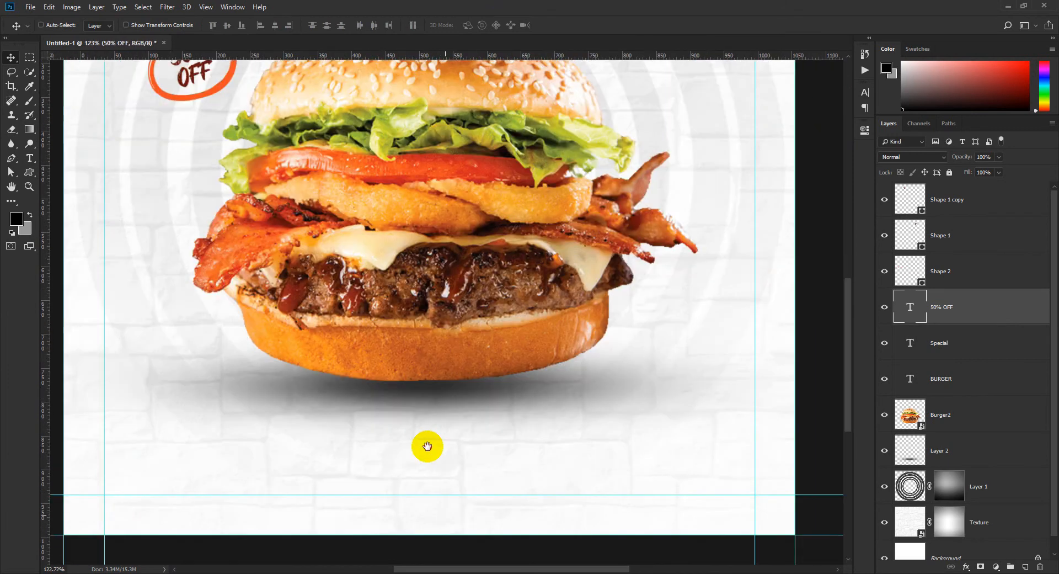
{"action": "left_click", "coordinate": [35, 174]}
{"action": "left_click", "coordinate": [79, 172]}
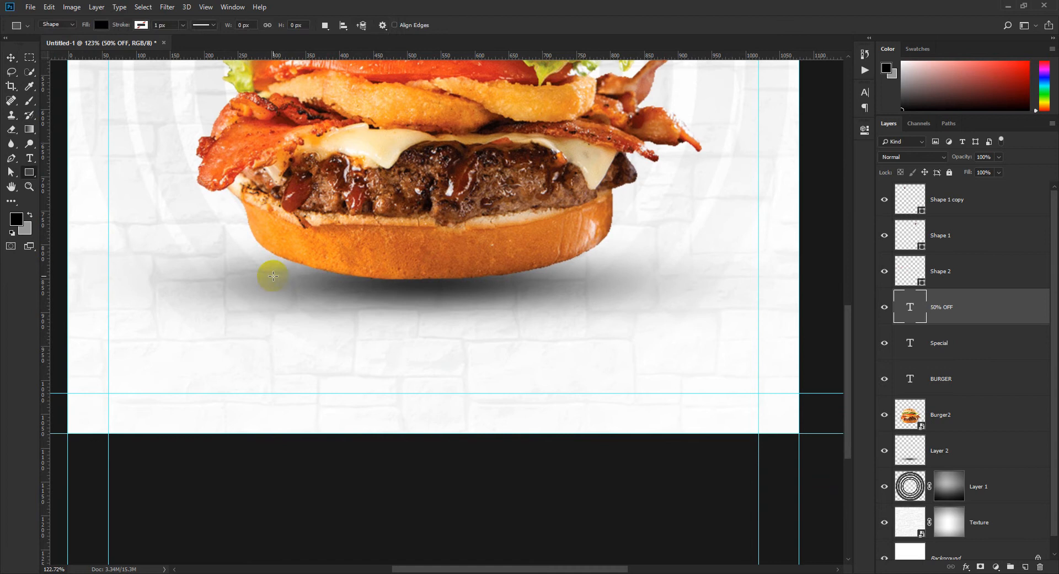
{"action": "left_click_drag", "start_coordinate": [359, 348], "coordinate": [509, 391]}
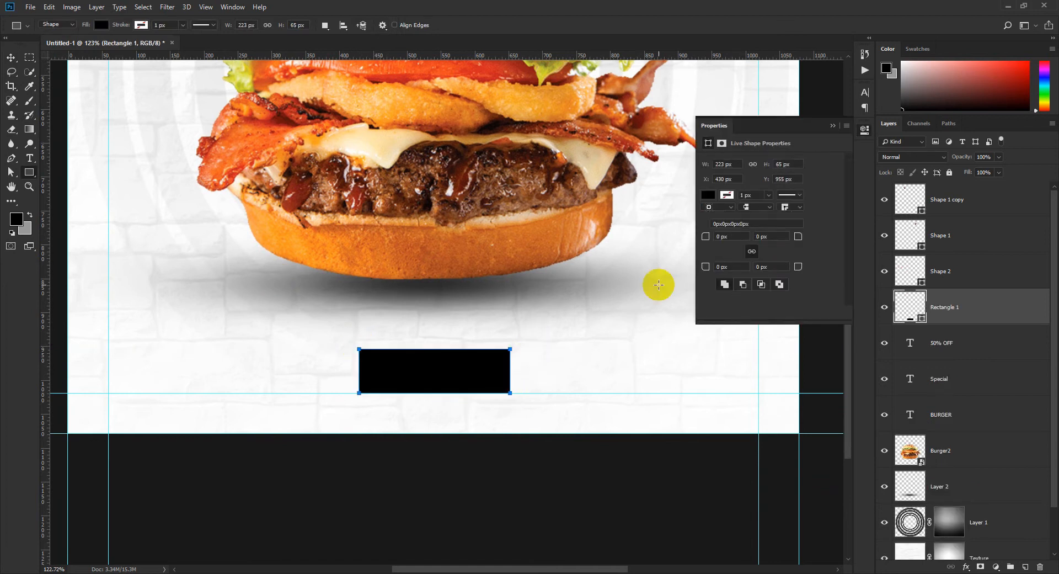
{"action": "left_click_drag", "start_coordinate": [704, 244], "coordinate": [868, 227]}
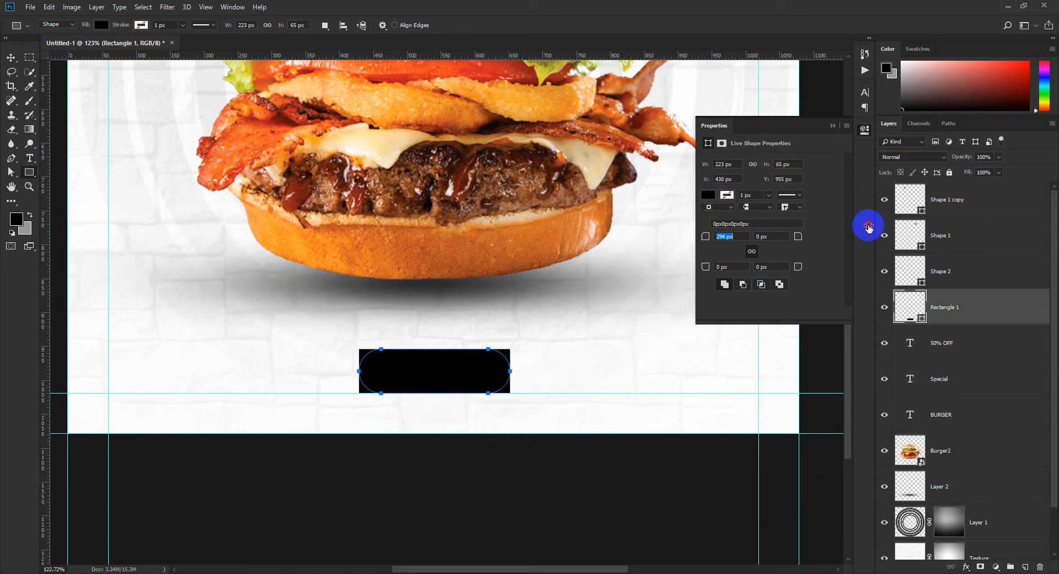
{"action": "left_click", "coordinate": [832, 126]}
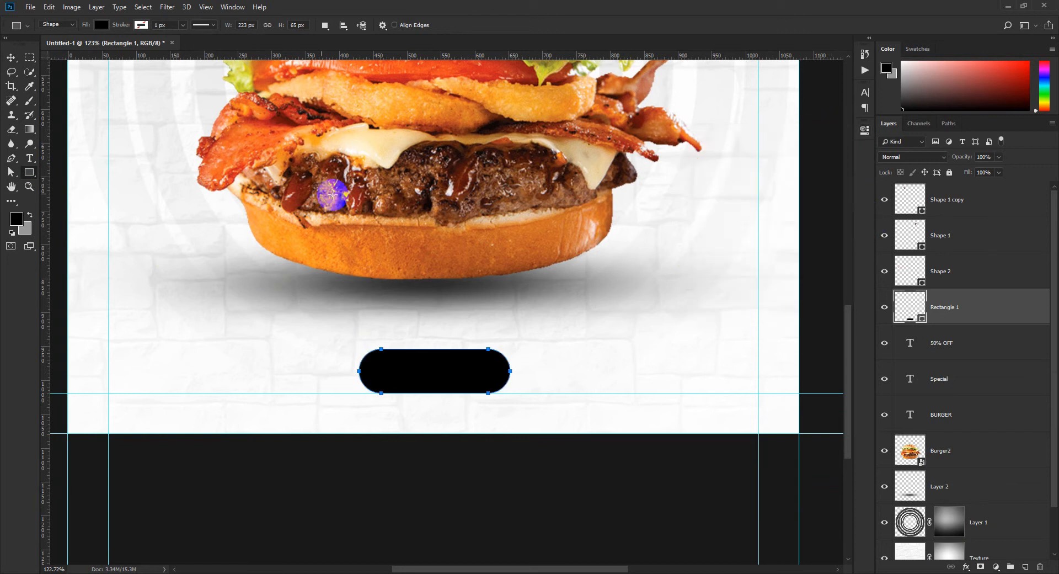
Centre the black pill shape horizontally on the canvas.
{"action": "left_click", "coordinate": [24, 65]}
{"action": "key", "text": "ctrl+a"}
{"action": "left_click", "coordinate": [274, 25]}
{"action": "key", "text": "ctrl+d"}
Add the text "ORDER NOW" above the pill shape and set its font to Montserrat Black.
{"action": "scroll", "coordinate": [146, 218], "scroll_direction": "up", "scroll_amount": 1}
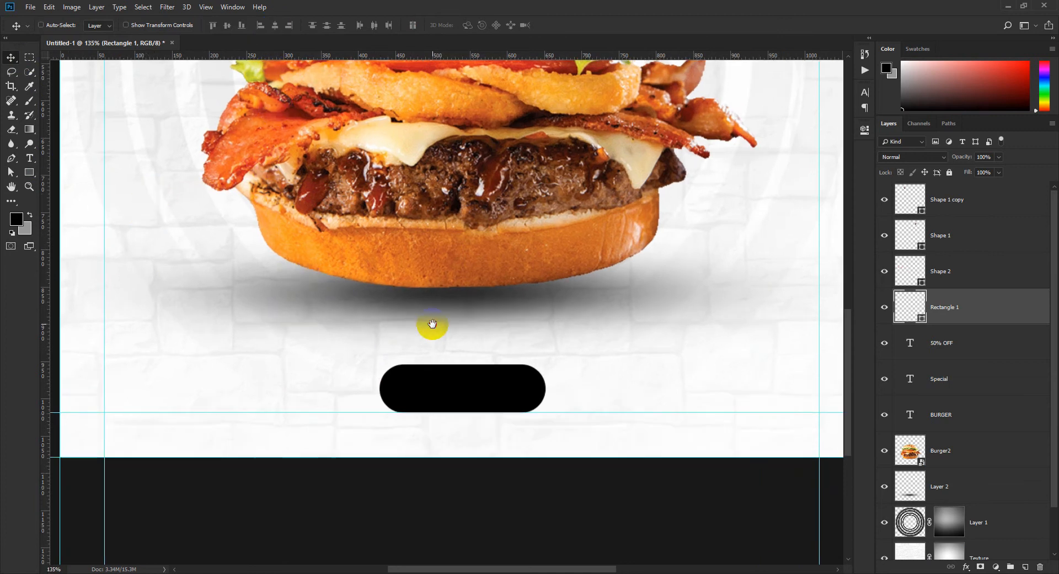
{"action": "left_click_drag", "start_coordinate": [432, 323], "coordinate": [399, 271]}
{"action": "left_click", "coordinate": [30, 157]}
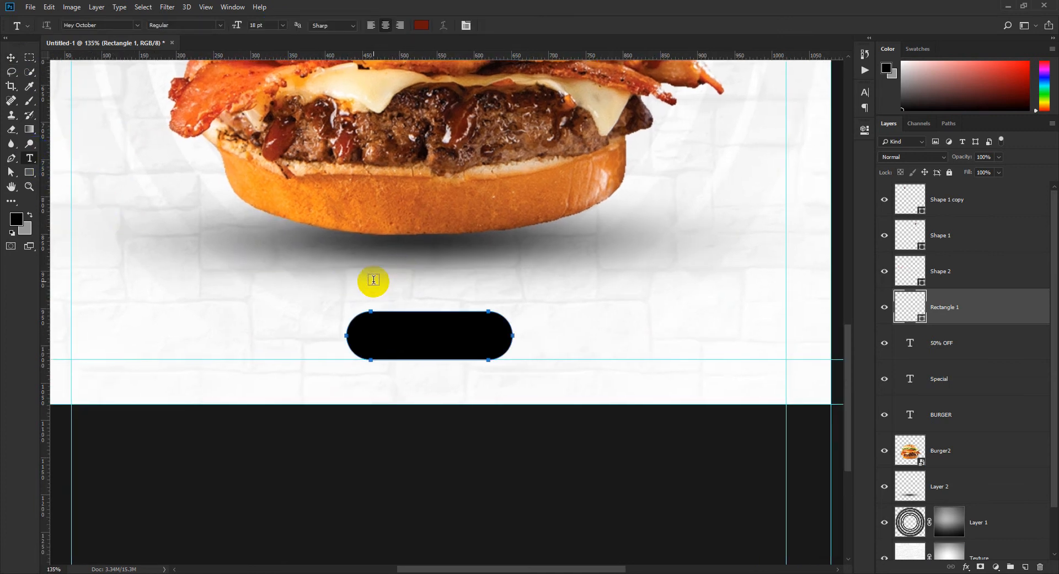
{"action": "left_click", "coordinate": [373, 280]}
{"action": "type", "text": "ORDER NOW"}
{"action": "left_click_drag", "start_coordinate": [519, 284], "coordinate": [377, 241]}
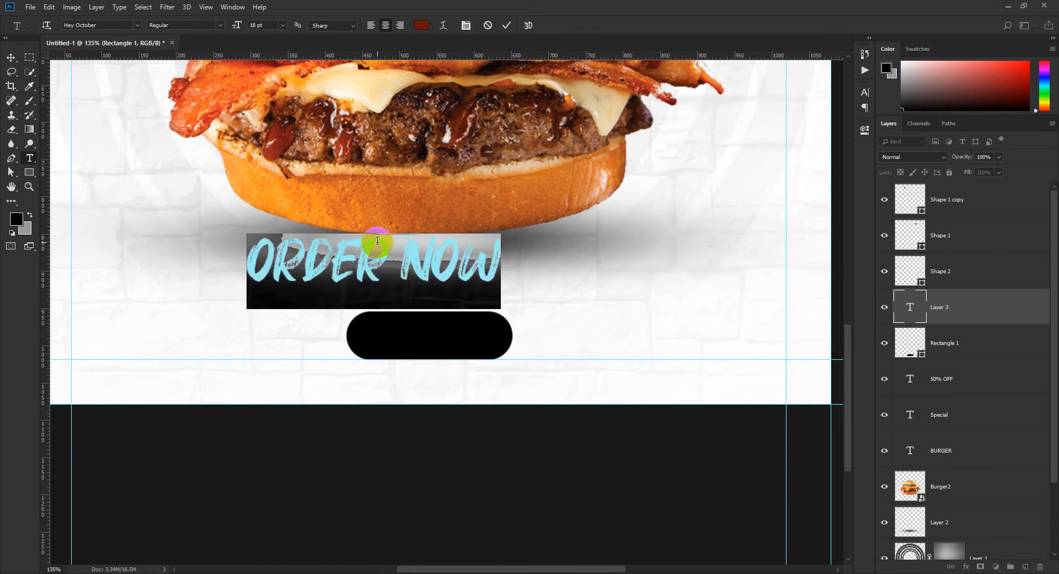
{"action": "type", "text": "mont"}
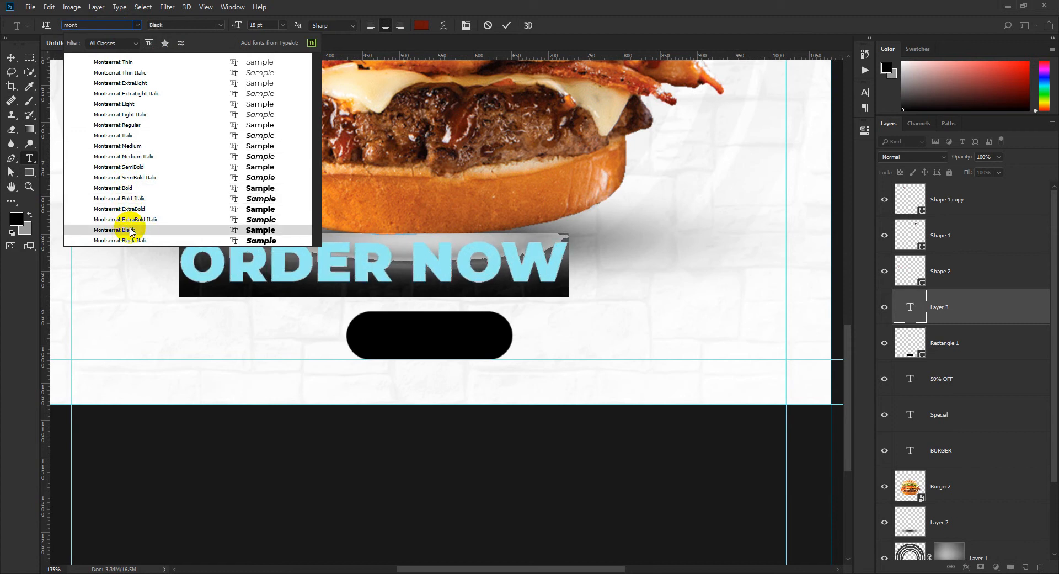
{"action": "left_click", "coordinate": [124, 229]}
{"action": "left_click", "coordinate": [508, 26]}
Scale the "ORDER NOW" text down to about 5.34 pt and place it inside the black pill.
{"action": "left_click", "coordinate": [11, 58]}
{"action": "key", "text": "ctrl+t"}
{"action": "left_click_drag", "start_coordinate": [568, 237], "coordinate": [468, 338]}
{"action": "left_click", "coordinate": [497, 27]}
Recolour the "ORDER NOW" text white #ffffff and commit the text.
{"action": "left_click", "coordinate": [906, 317]}
{"action": "left_click", "coordinate": [29, 158]}
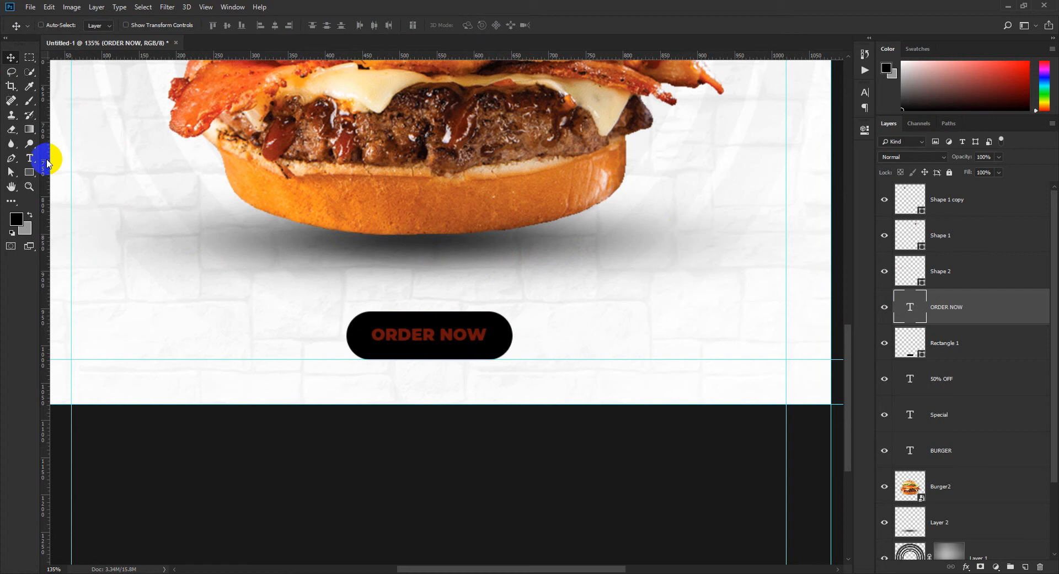
{"action": "left_click_drag", "start_coordinate": [377, 340], "coordinate": [546, 341]}
{"action": "left_click", "coordinate": [421, 25]}
{"action": "left_click", "coordinate": [709, 167]}
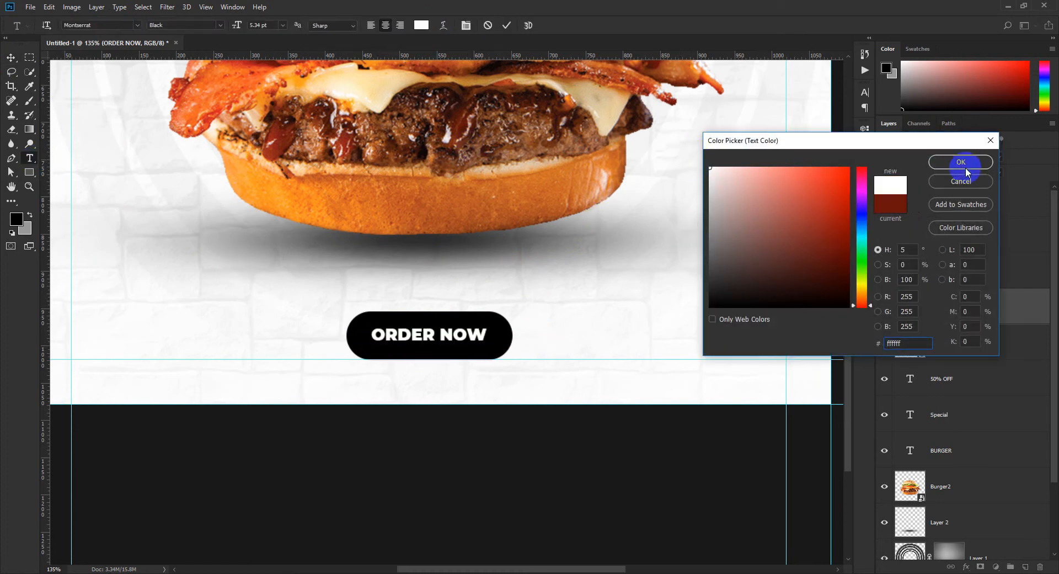
{"action": "left_click", "coordinate": [961, 162]}
{"action": "left_click", "coordinate": [507, 25]}
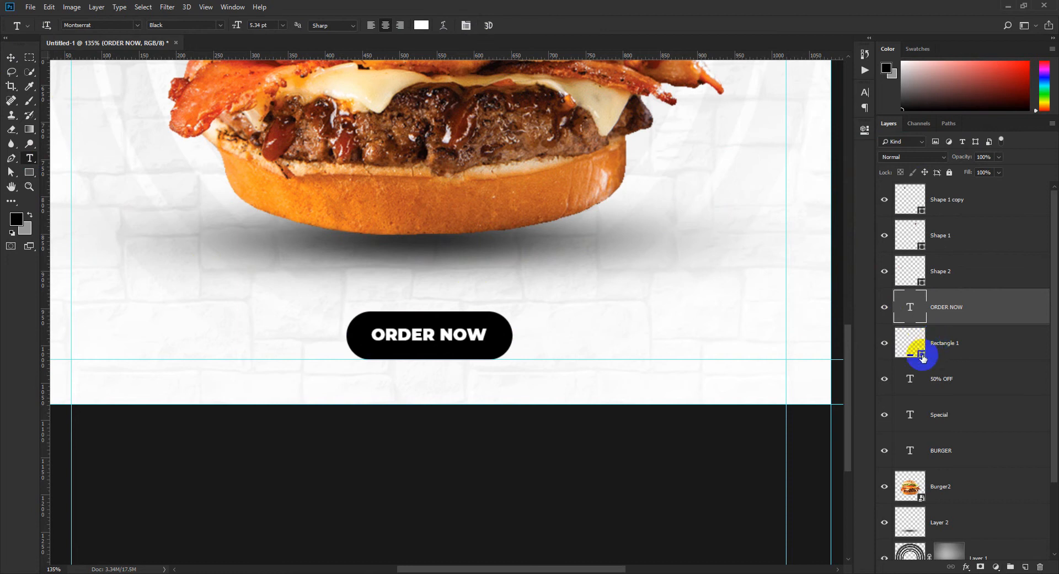
Recolour the pill shape orange #f04e22, sampled from the BURGER text.
{"action": "double_click", "coordinate": [922, 358]}
{"action": "left_click", "coordinate": [959, 186]}
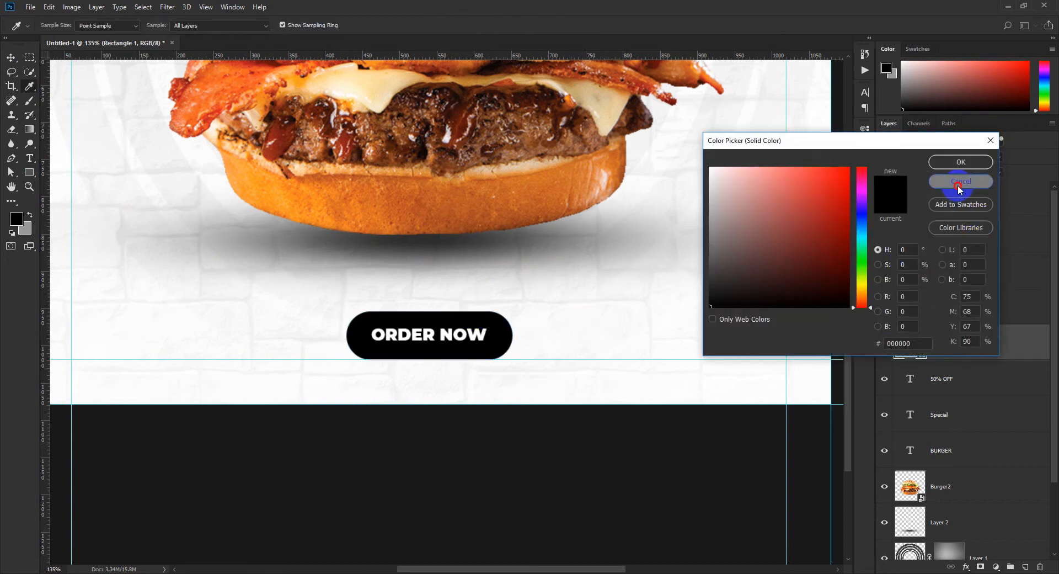
{"action": "key", "text": "ctrl+0"}
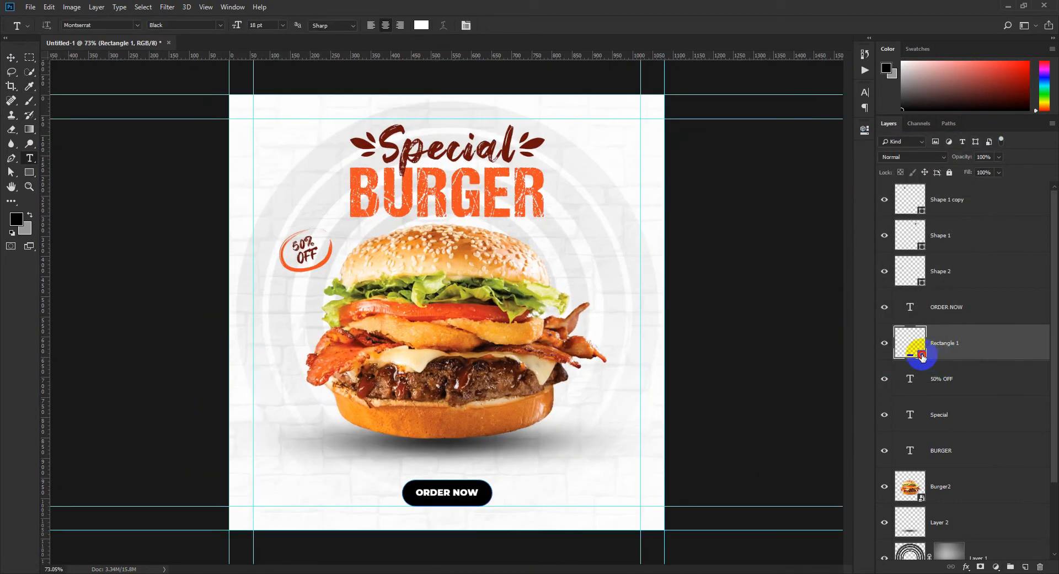
{"action": "double_click", "coordinate": [922, 358]}
{"action": "left_click", "coordinate": [443, 174]}
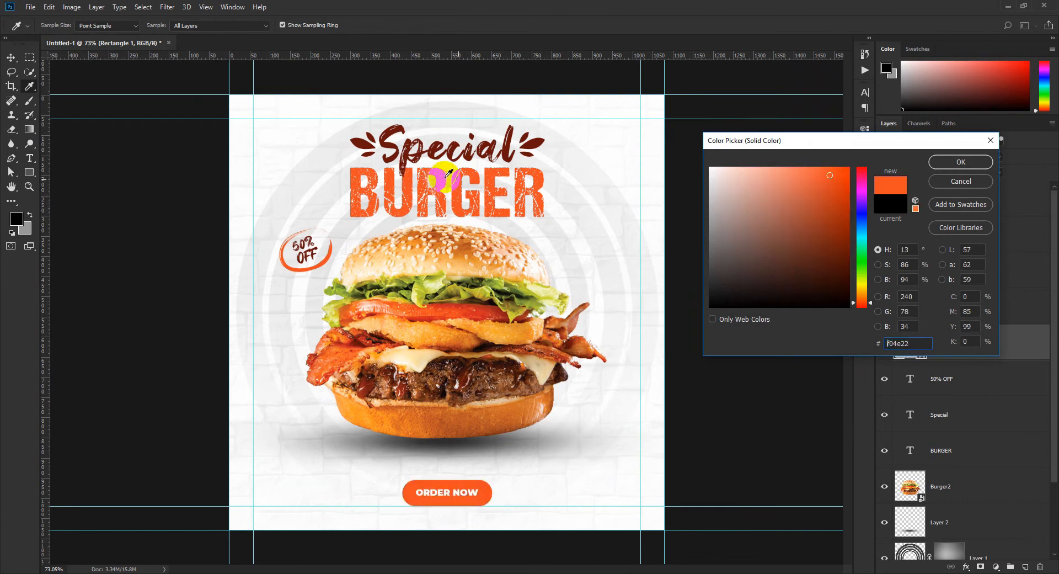
{"action": "left_click", "coordinate": [949, 171]}
Align the "ORDER NOW" text and the orange pill on their horizontal and vertical centres.
{"action": "left_click", "coordinate": [11, 57]}
{"action": "scroll", "coordinate": [446, 476], "scroll_direction": "down", "scroll_amount": 2}
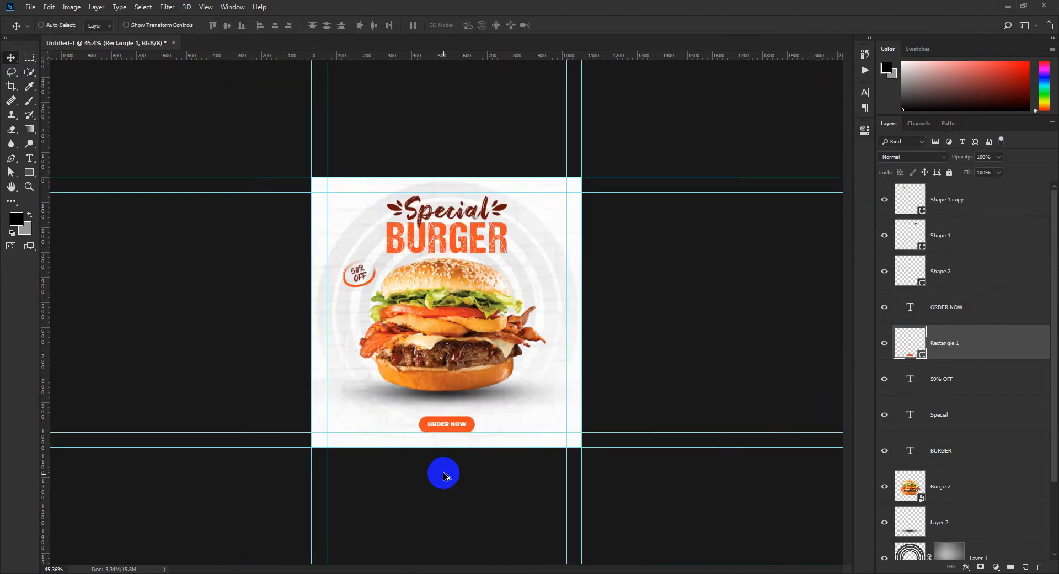
{"action": "scroll", "coordinate": [447, 476], "scroll_direction": "up", "scroll_amount": 7}
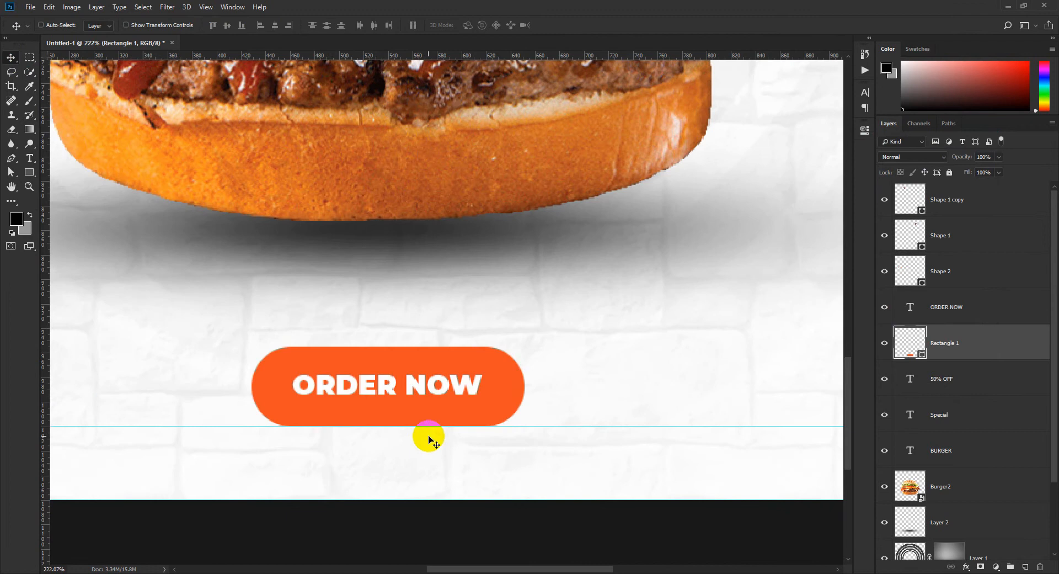
{"action": "scroll", "coordinate": [495, 426], "scroll_direction": "down", "scroll_amount": 1}
{"action": "left_click", "coordinate": [955, 319], "text": "shift"}
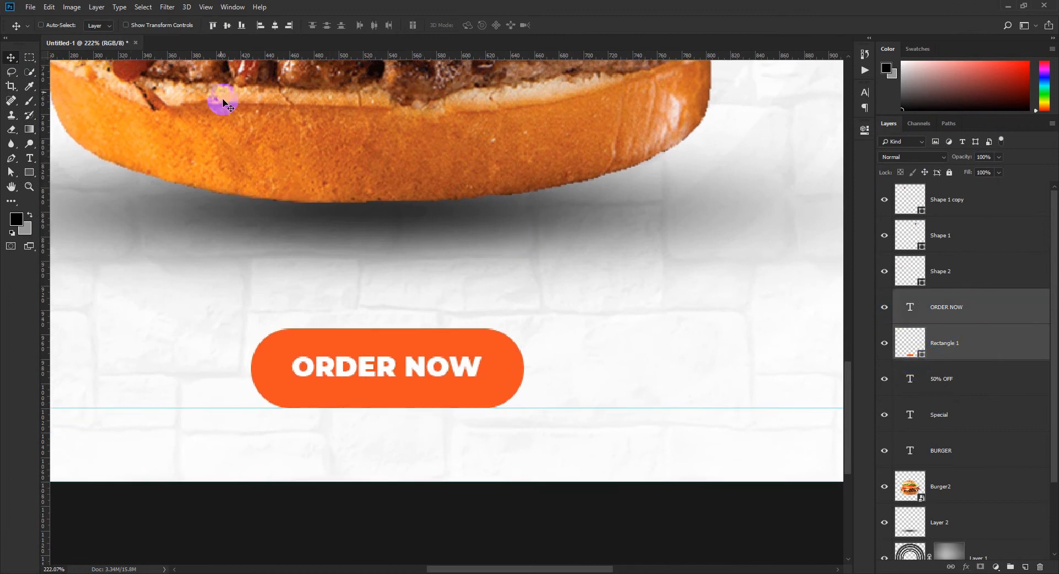
{"action": "left_click", "coordinate": [272, 28]}
{"action": "left_click", "coordinate": [223, 29]}
Enlarge only the "ORDER NOW" text to about 116% from its centre inside the pill.
{"action": "left_click", "coordinate": [982, 300]}
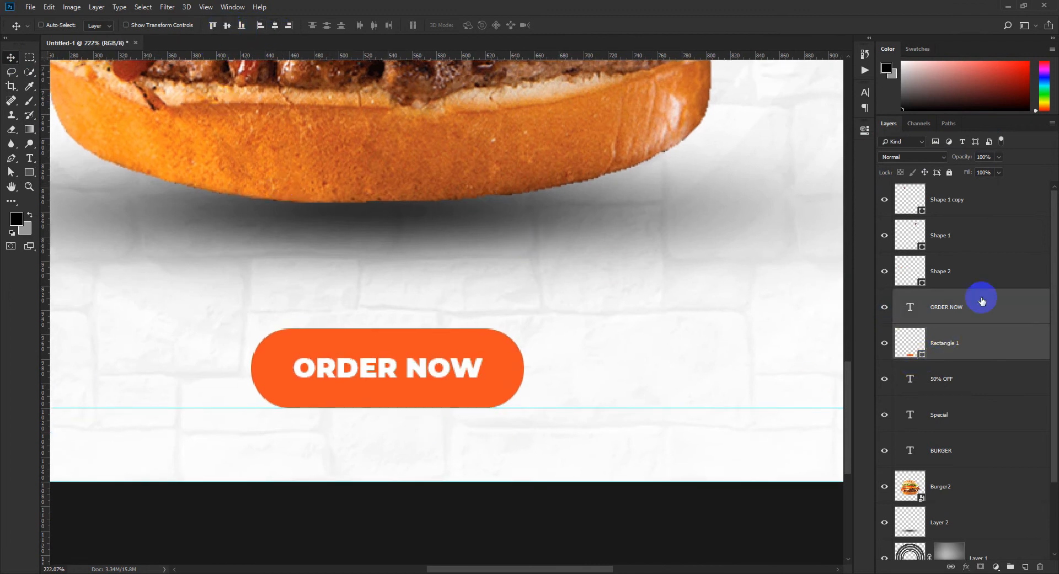
{"action": "key", "text": "ctrl"}
{"action": "key", "text": "ctrl+t"}
{"action": "scroll", "coordinate": [474, 383], "scroll_direction": "up", "scroll_amount": 2}
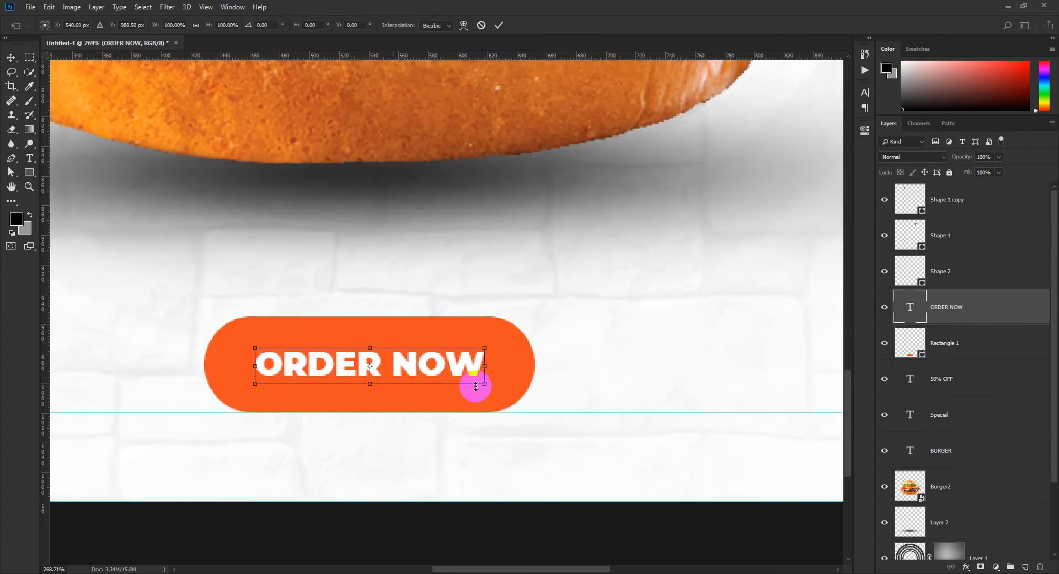
{"action": "left_click_drag", "start_coordinate": [486, 384], "coordinate": [509, 396]}
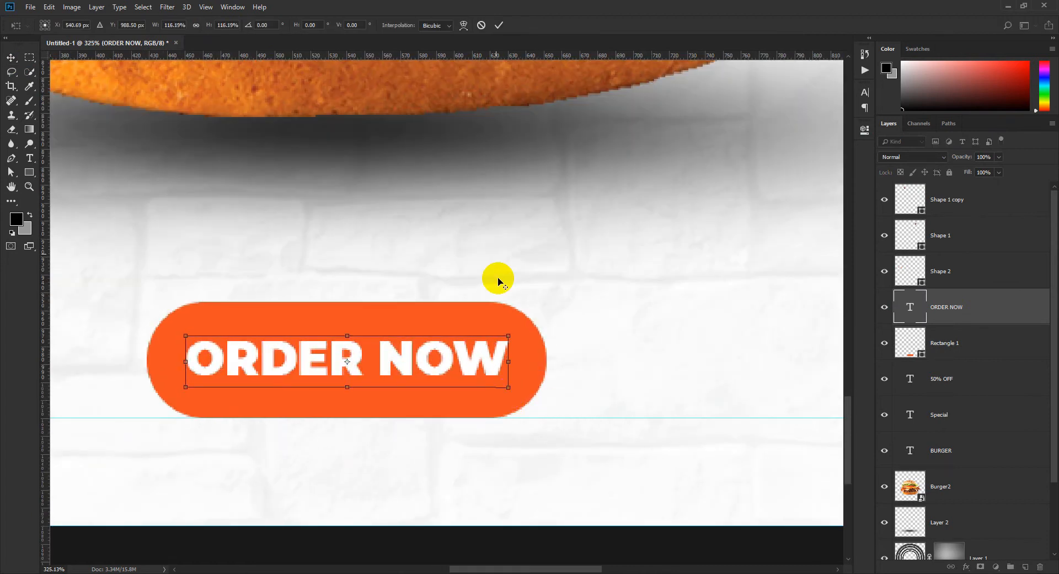
{"action": "left_click", "coordinate": [498, 25]}
Scale the "ORDER NOW" text and its orange pill down slightly together about their centre.
{"action": "scroll", "coordinate": [447, 267], "scroll_direction": "down", "scroll_amount": 5}
{"action": "scroll", "coordinate": [474, 288], "scroll_direction": "down", "scroll_amount": 3}
{"action": "scroll", "coordinate": [461, 350], "scroll_direction": "up", "scroll_amount": 5}
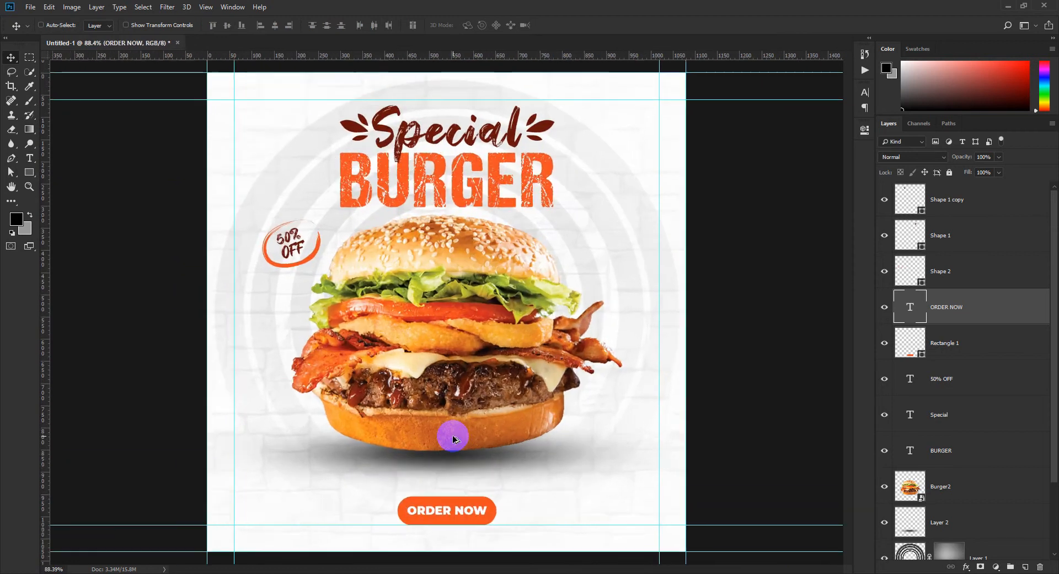
{"action": "scroll", "coordinate": [466, 386], "scroll_direction": "up", "scroll_amount": 3}
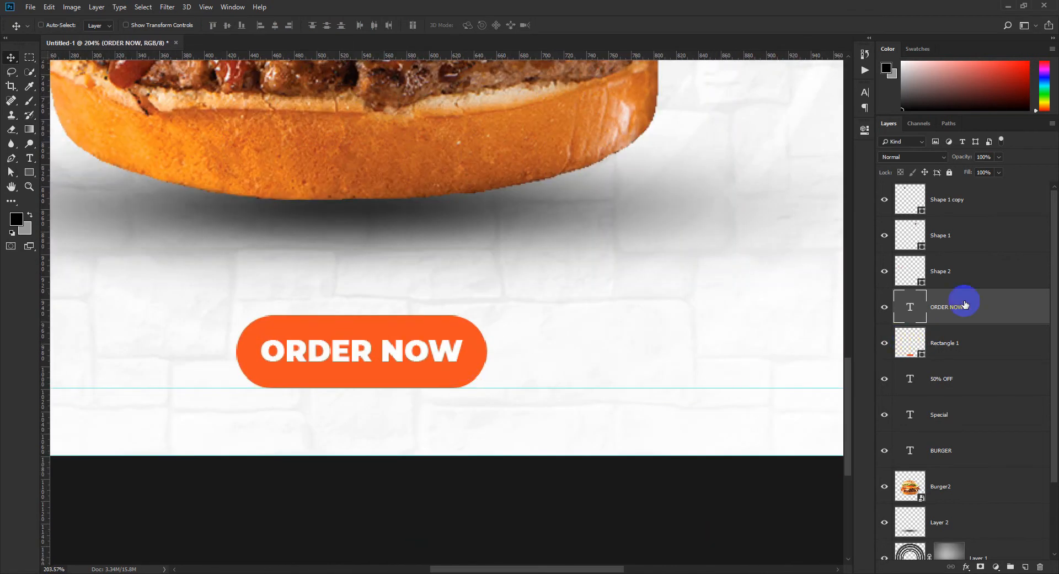
{"action": "left_click", "coordinate": [965, 340], "text": "shift"}
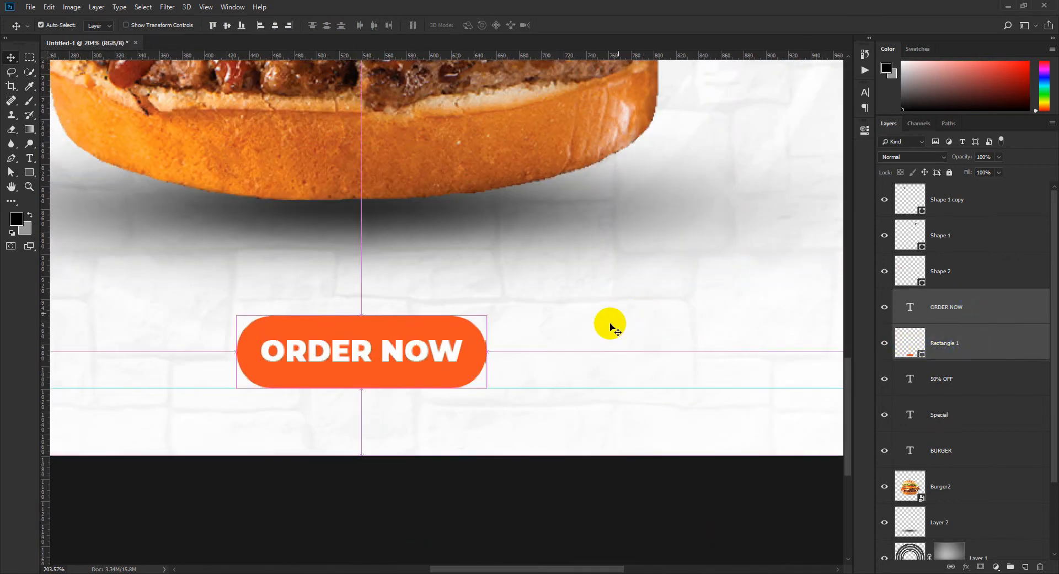
{"action": "key", "text": "ctrl+t"}
{"action": "left_click_drag", "start_coordinate": [483, 392], "coordinate": [470, 384]}
{"action": "left_click", "coordinate": [498, 25]}
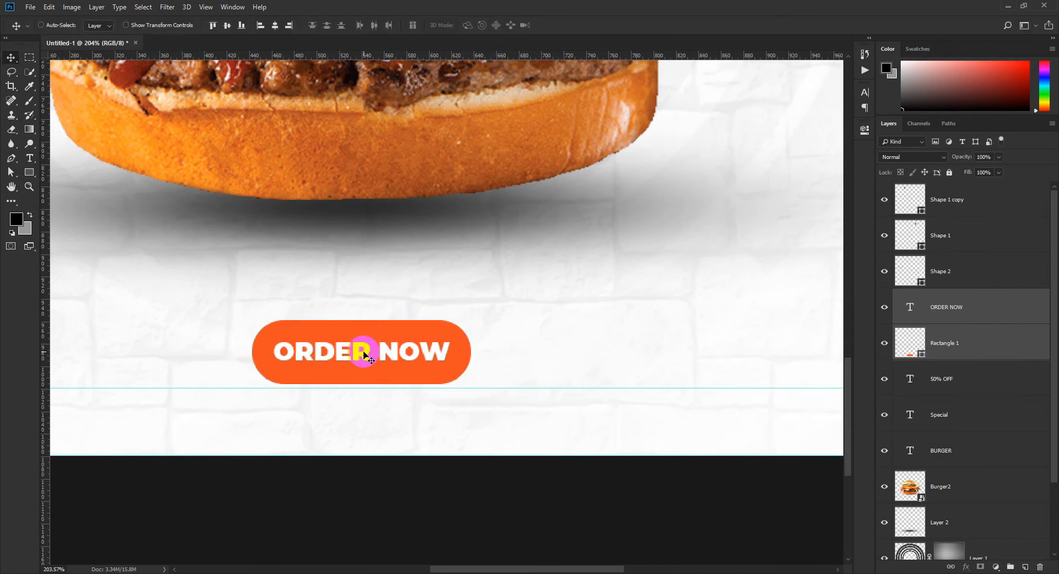
Group the "ORDER NOW" text with its pill and centre the group horizontally on the canvas.
{"action": "scroll", "coordinate": [397, 355], "scroll_direction": "down", "scroll_amount": 1}
{"action": "scroll", "coordinate": [398, 354], "scroll_direction": "down", "scroll_amount": 4}
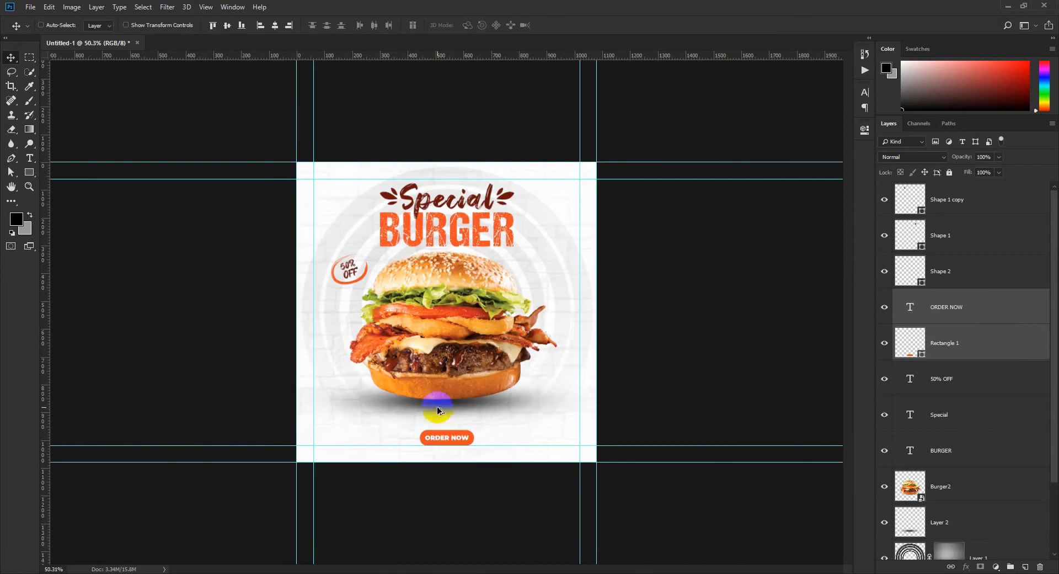
{"action": "key", "text": "ctrl+g"}
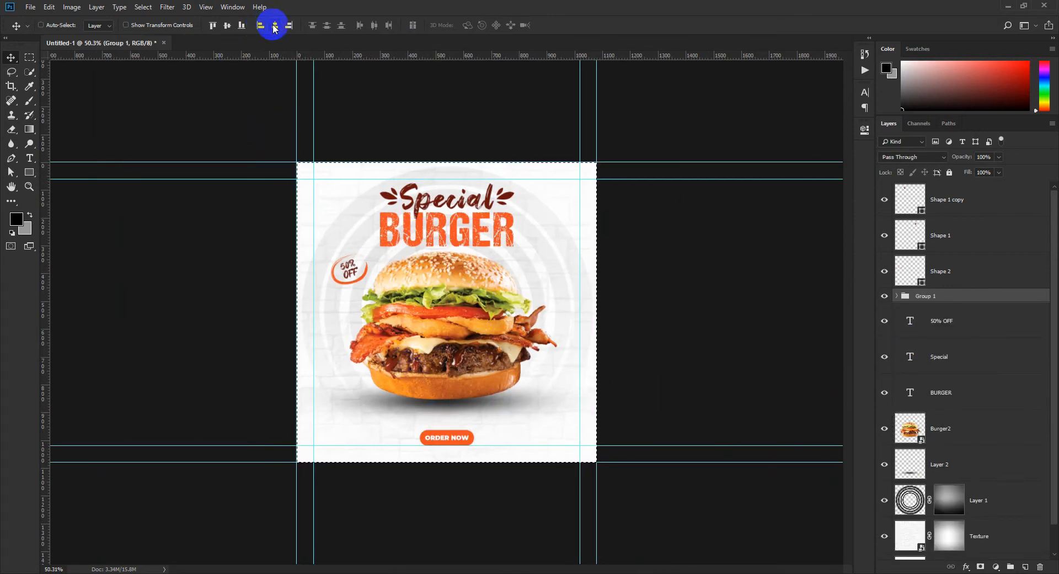
{"action": "key", "text": "ctrl+d"}
{"action": "scroll", "coordinate": [442, 418], "scroll_direction": "up", "scroll_amount": 4}
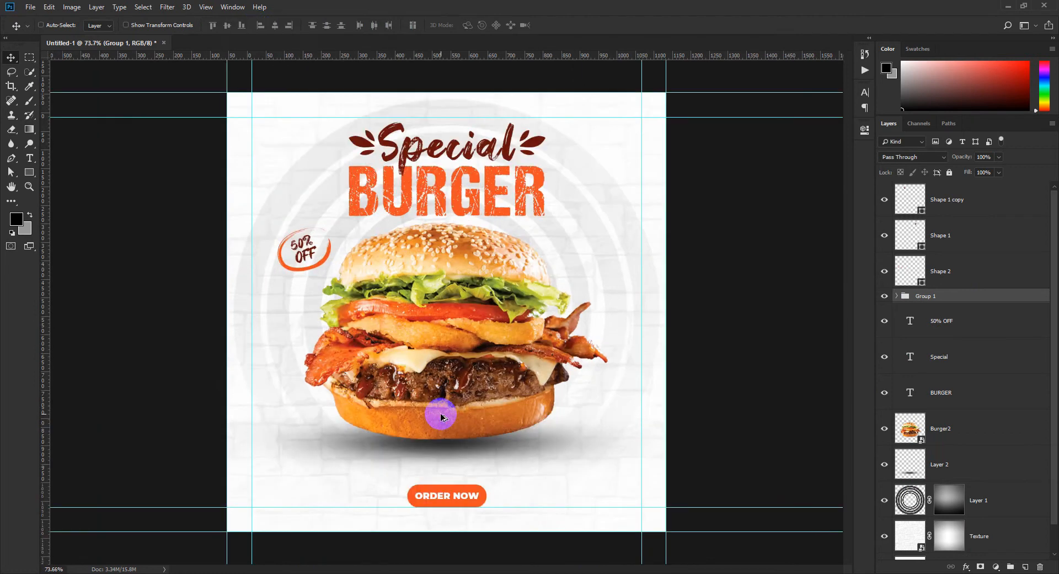
Draw a black circle about 41 px wide against the left margin guide, level with the "ORDER NOW" pill.
{"action": "scroll", "coordinate": [443, 428], "scroll_direction": "down", "scroll_amount": 3}
{"action": "scroll", "coordinate": [410, 513], "scroll_direction": "up", "scroll_amount": 12}
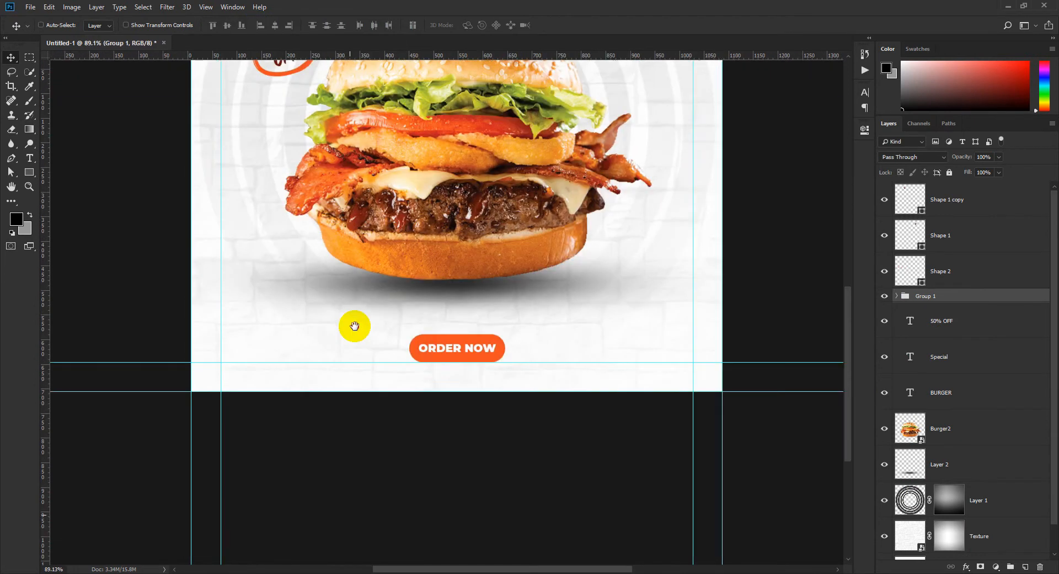
{"action": "left_click", "coordinate": [26, 176]}
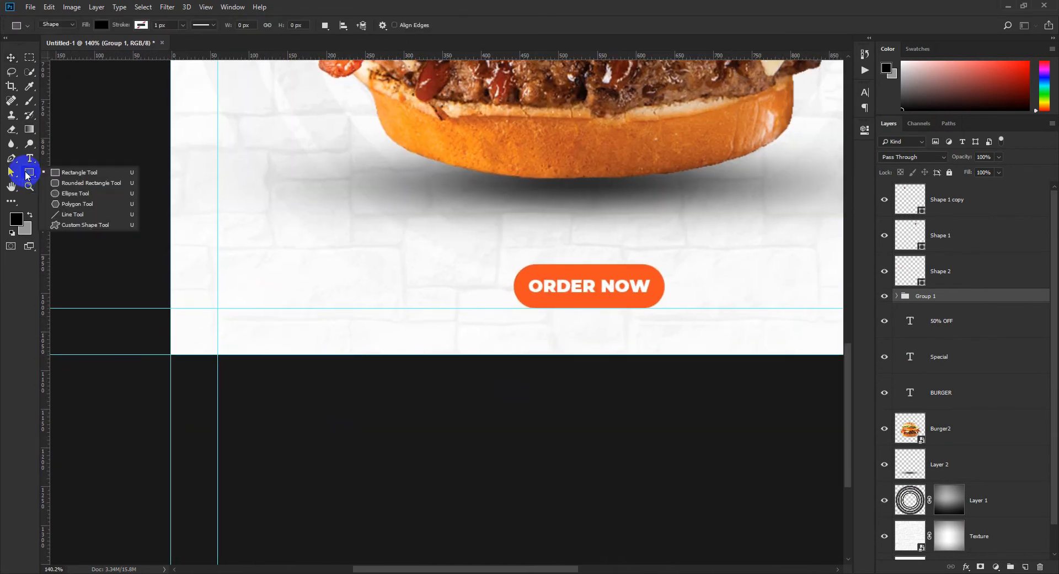
{"action": "left_click", "coordinate": [69, 193]}
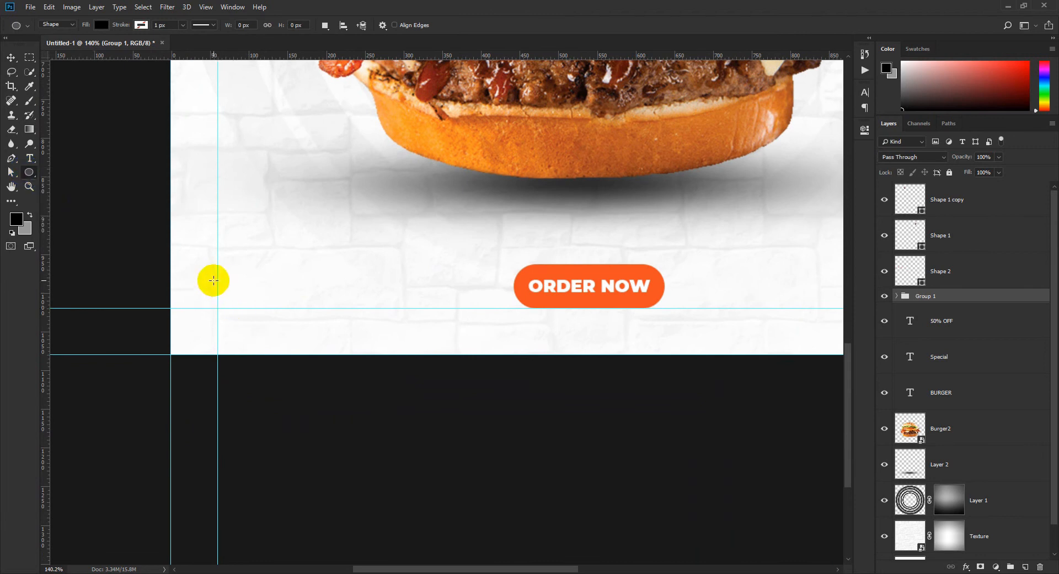
{"action": "left_click_drag", "start_coordinate": [227, 285], "coordinate": [250, 309]}
{"action": "left_click", "coordinate": [12, 60]}
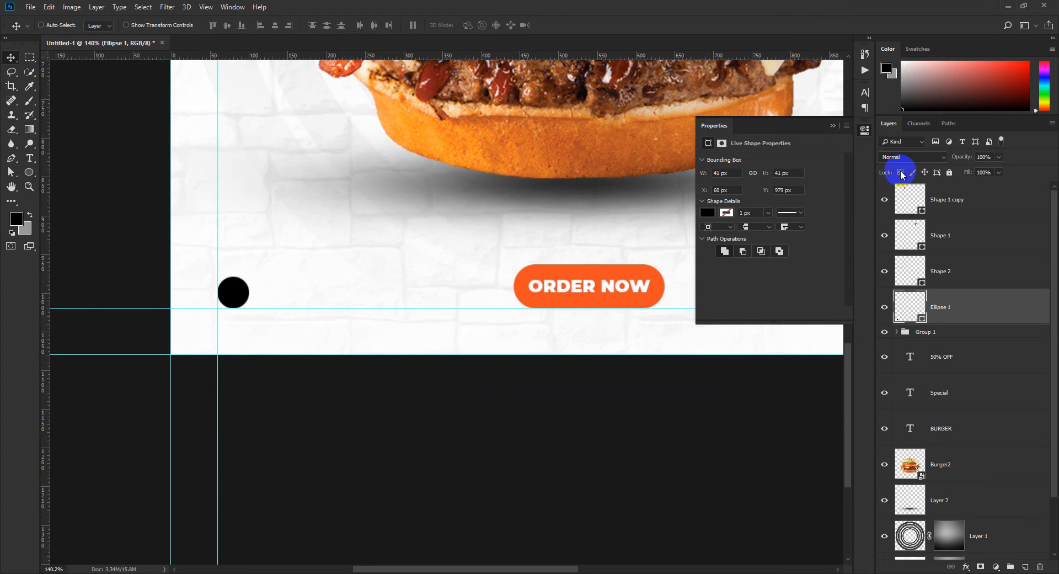
{"action": "left_click", "coordinate": [834, 126]}
{"action": "scroll", "coordinate": [238, 289], "scroll_direction": "up", "scroll_amount": 4}
{"action": "left_click_drag", "start_coordinate": [230, 304], "coordinate": [231, 295]}
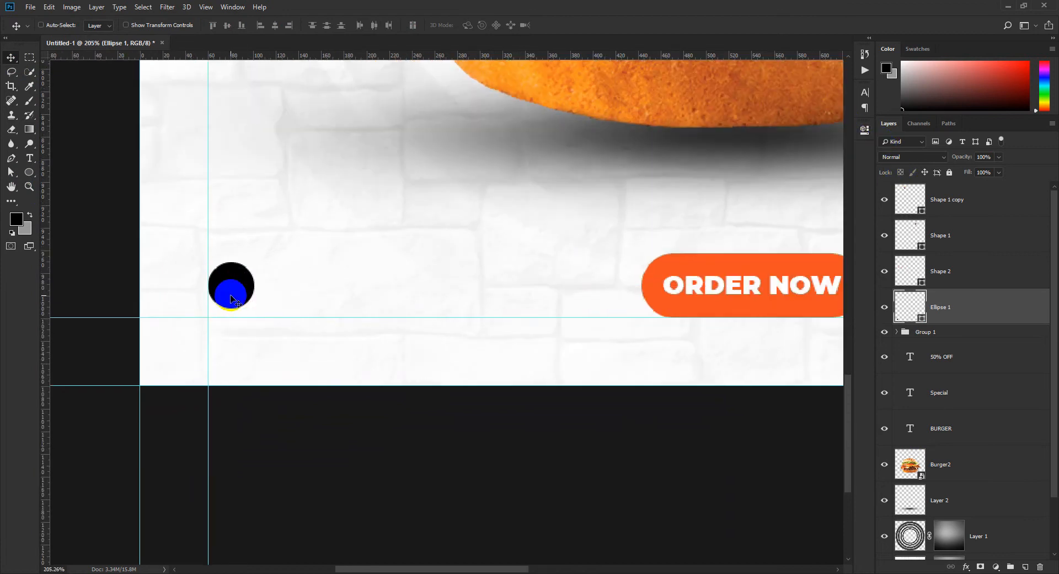
Begin a phone number text beside the black circle, coloured black and set in Montserrat Regular.
{"action": "left_click", "coordinate": [31, 158]}
{"action": "left_click", "coordinate": [284, 293]}
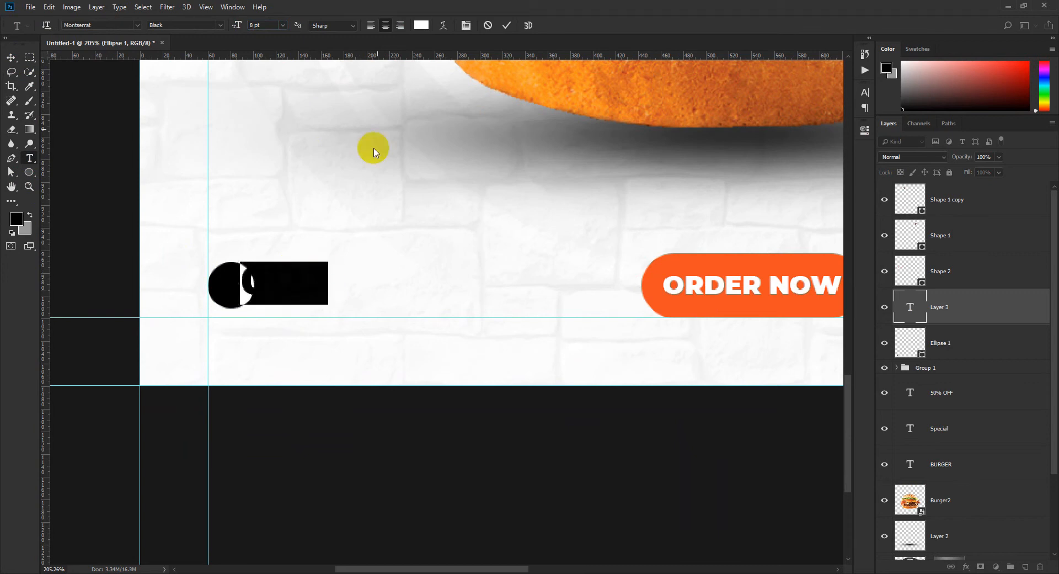
{"action": "left_click", "coordinate": [421, 24]}
{"action": "left_click_drag", "start_coordinate": [737, 262], "coordinate": [706, 307]}
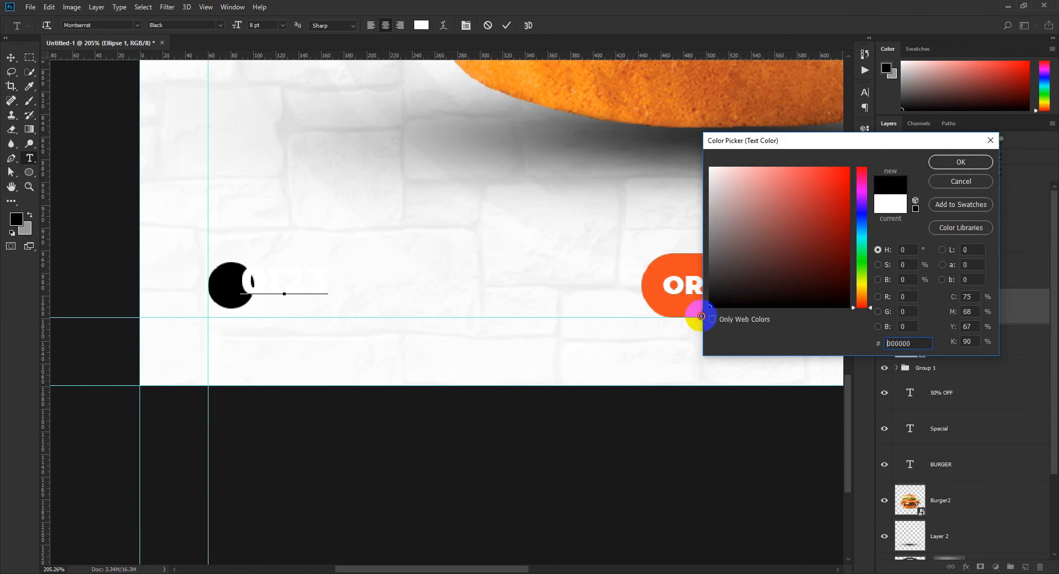
{"action": "left_click", "coordinate": [268, 277]}
{"action": "left_click", "coordinate": [951, 186]}
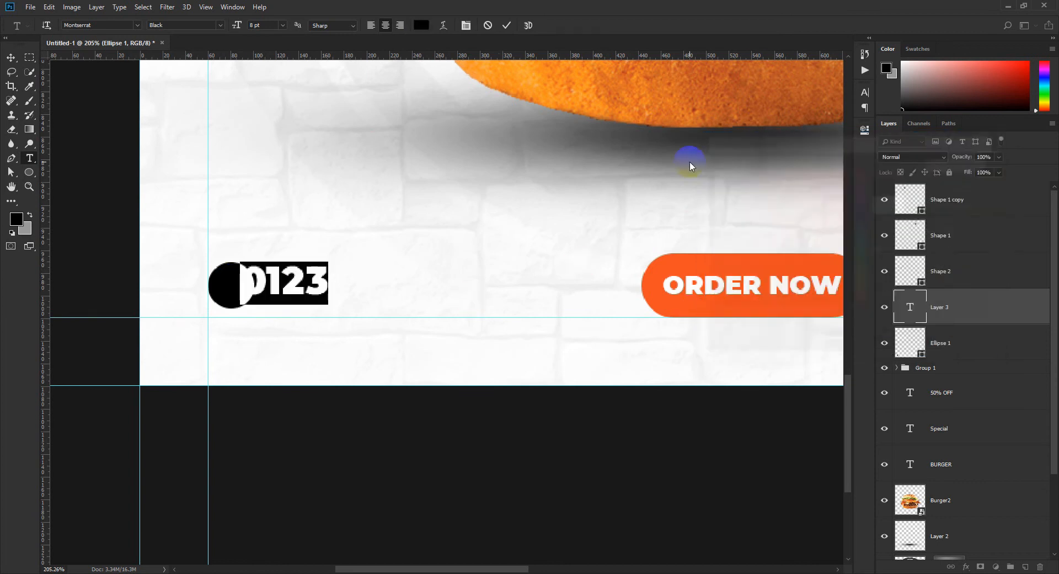
{"action": "left_click", "coordinate": [221, 28]}
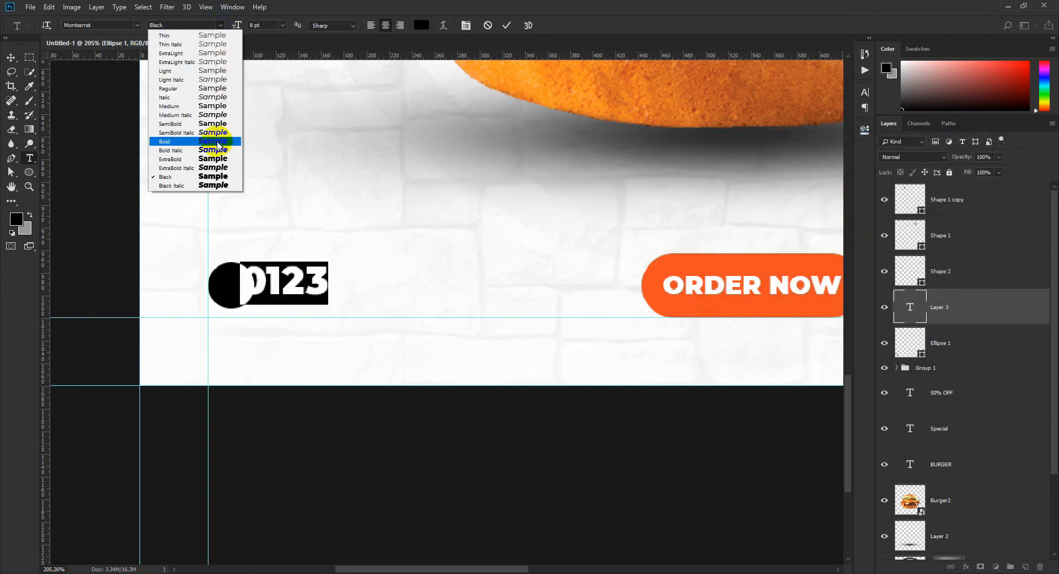
{"action": "left_click", "coordinate": [239, 94]}
{"action": "left_click", "coordinate": [506, 43]}
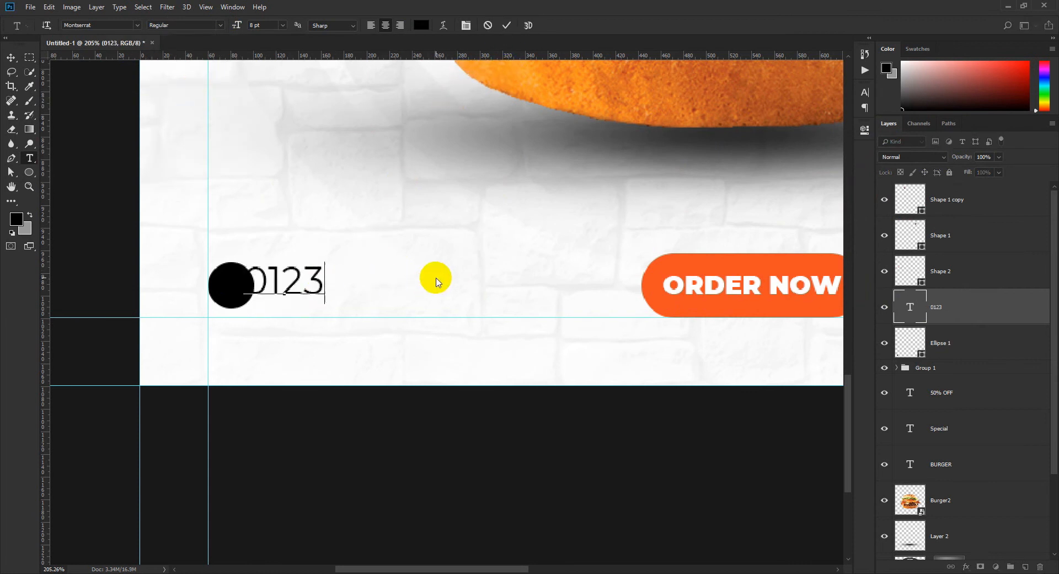
Complete the placeholder phone number and position it just right of the black circle, vertically level with it.
{"action": "type", "text": "456"}
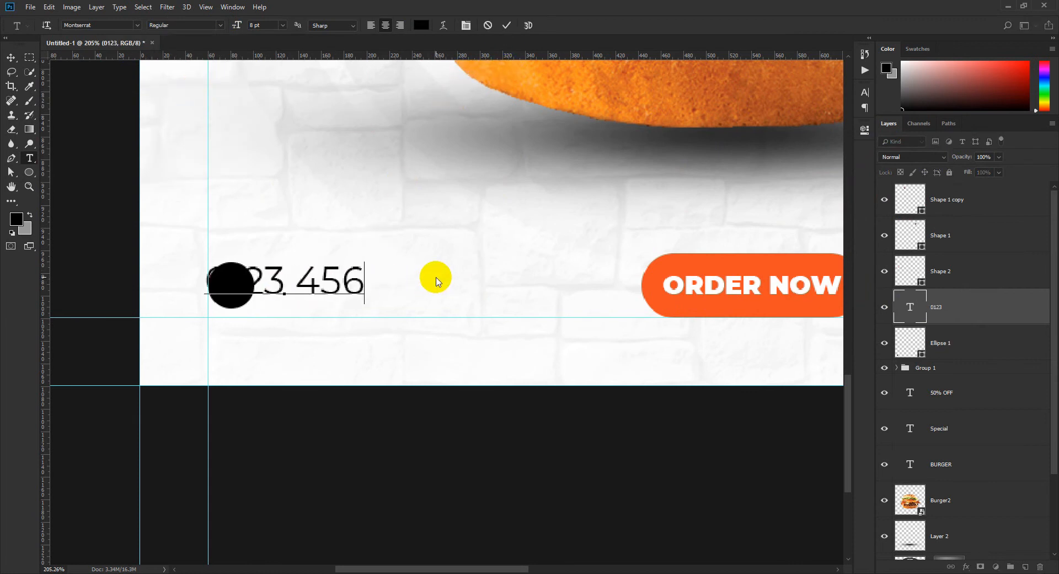
{"action": "type", "text": " 789"}
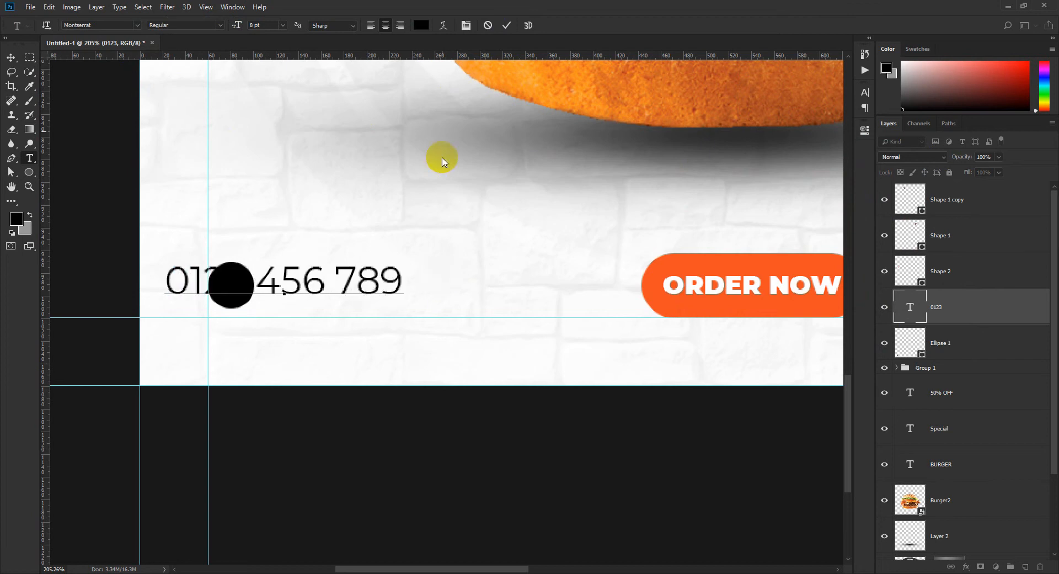
{"action": "left_click", "coordinate": [505, 25]}
{"action": "left_click", "coordinate": [11, 58]}
{"action": "left_click_drag", "start_coordinate": [326, 289], "coordinate": [426, 299]}
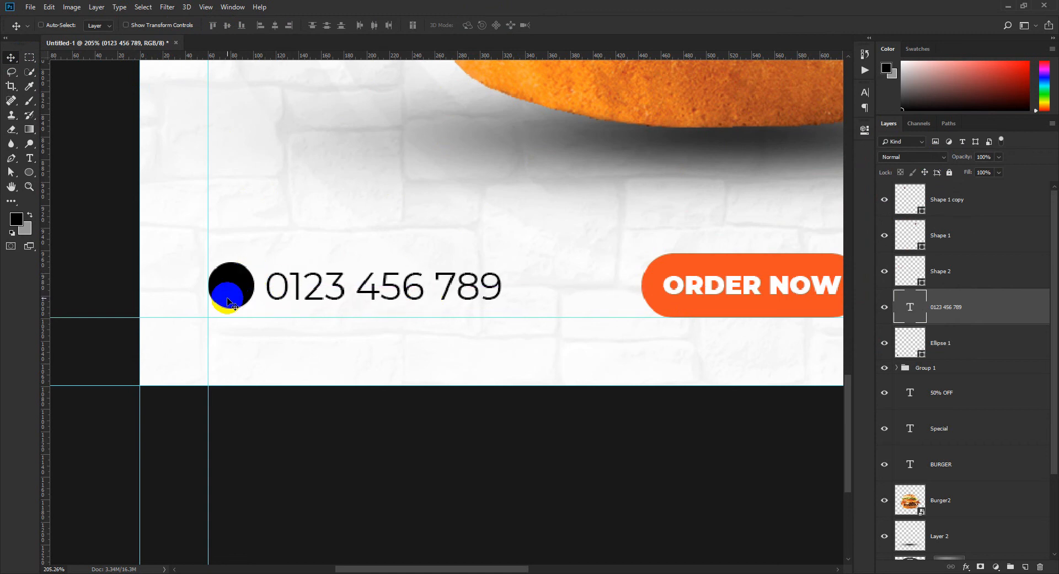
Scale the black circle down to 87.80% while keeping its left edge on the margin guide.
{"action": "scroll", "coordinate": [225, 298], "scroll_direction": "up", "scroll_amount": 5}
{"action": "left_click", "coordinate": [236, 283], "text": "ctrl"}
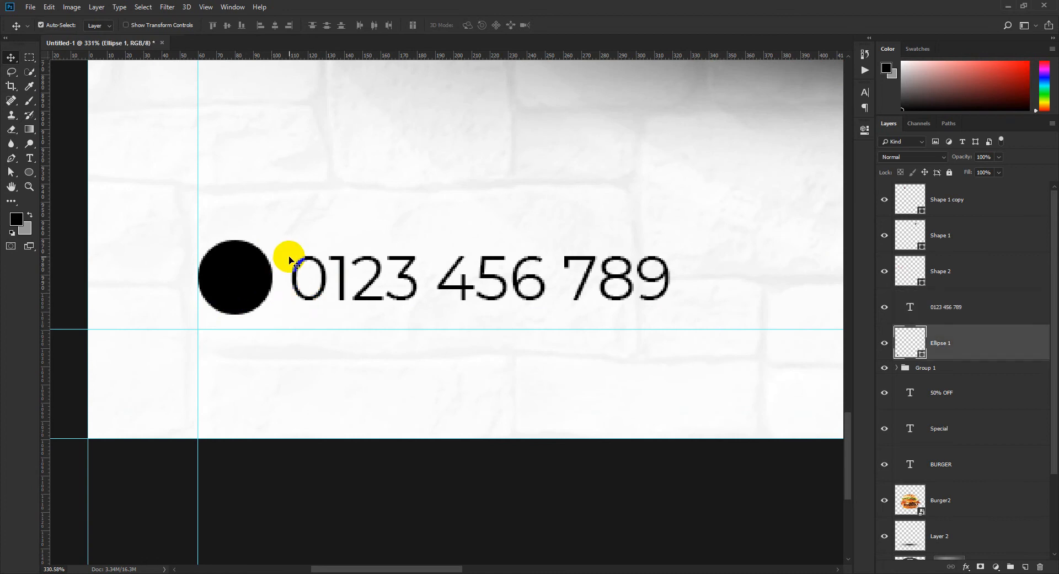
{"action": "key", "text": "ctrl+t"}
{"action": "left_click_drag", "start_coordinate": [274, 242], "coordinate": [235, 279]}
{"action": "left_click", "coordinate": [499, 25]}
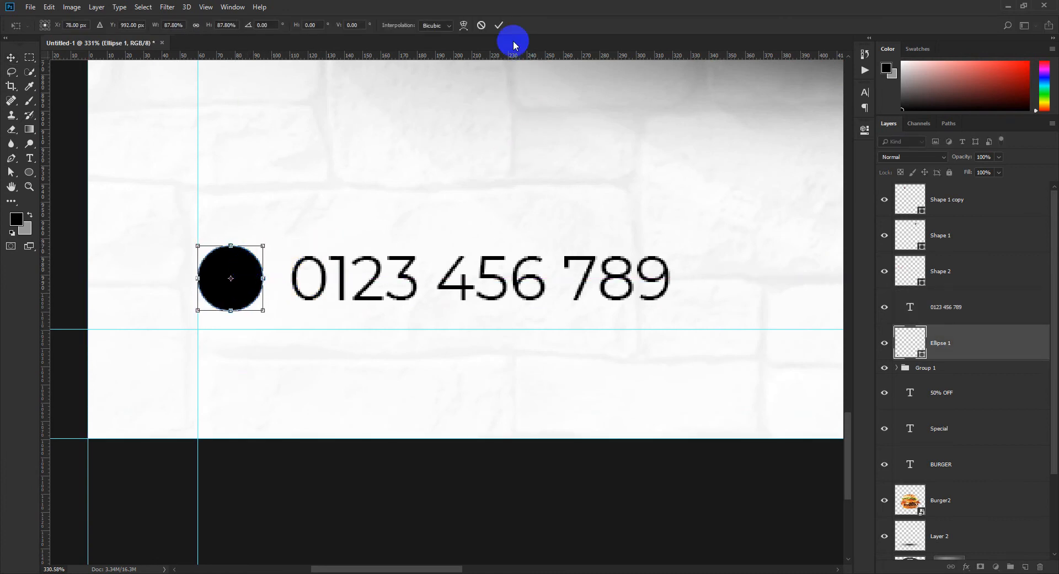
Draw a telephone handset custom shape about 17 px wide inside the black circle, on a layer above the phone number.
{"action": "scroll", "coordinate": [242, 300], "scroll_direction": "down", "scroll_amount": 6}
{"action": "scroll", "coordinate": [243, 300], "scroll_direction": "up", "scroll_amount": 5}
{"action": "left_click_drag", "start_coordinate": [30, 172], "coordinate": [64, 224]}
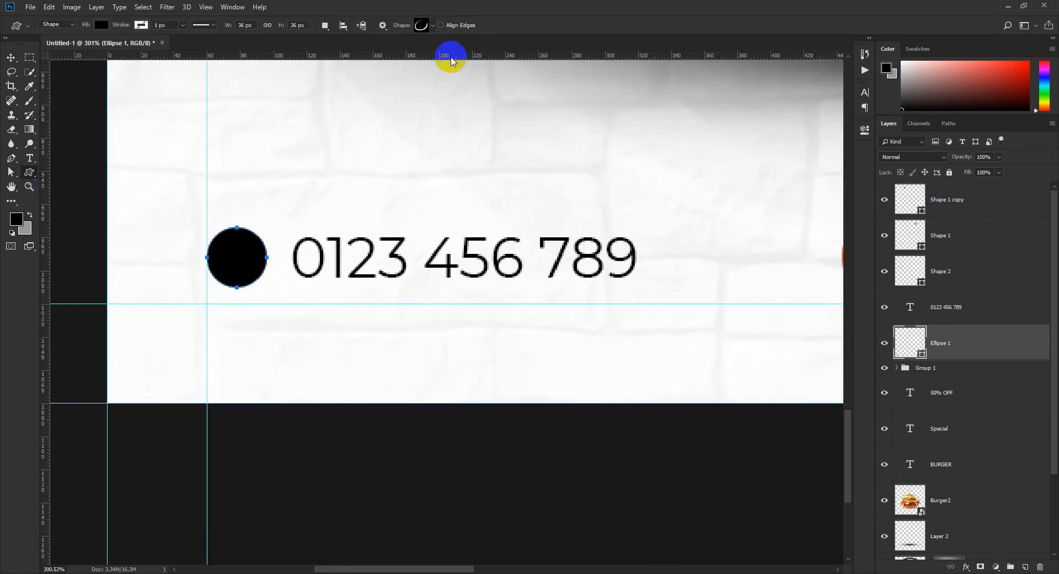
{"action": "left_click", "coordinate": [970, 318]}
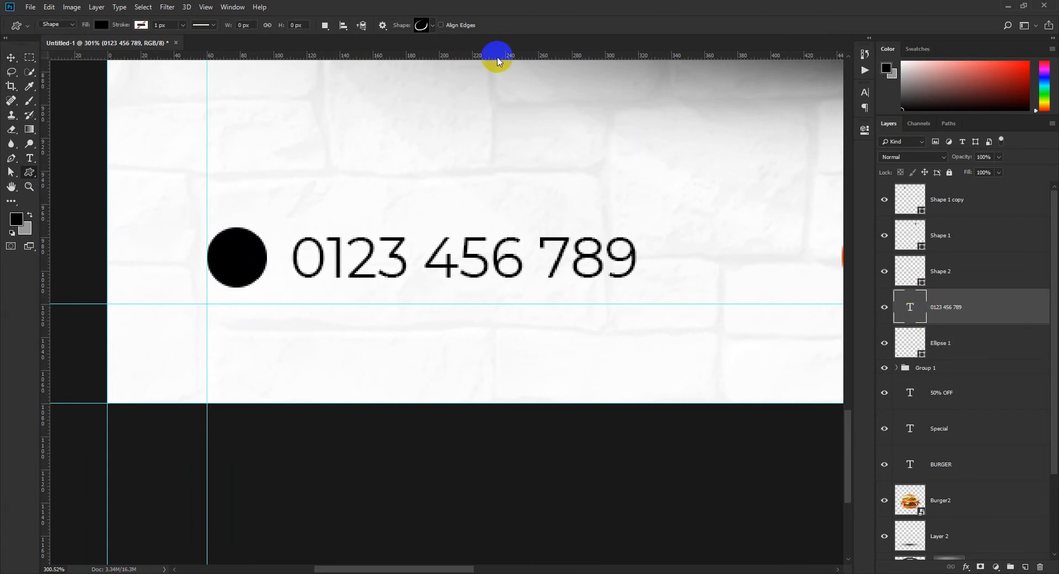
{"action": "left_click", "coordinate": [430, 26]}
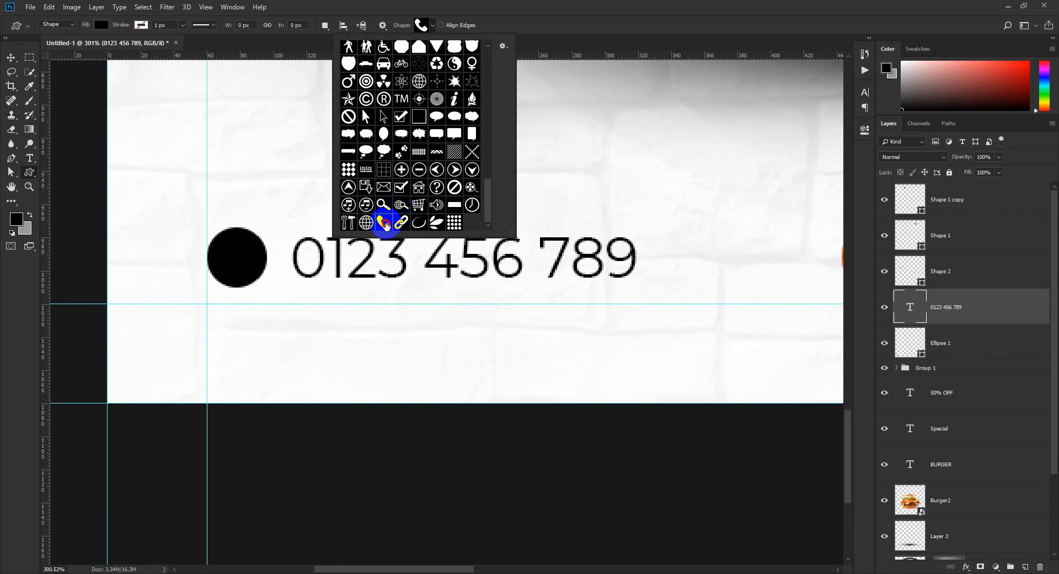
{"action": "left_click_drag", "start_coordinate": [226, 242], "coordinate": [253, 270]}
Recolour the telephone handset shape white (ffffff) and nudge it to the middle of the black circle.
{"action": "left_click", "coordinate": [32, 88]}
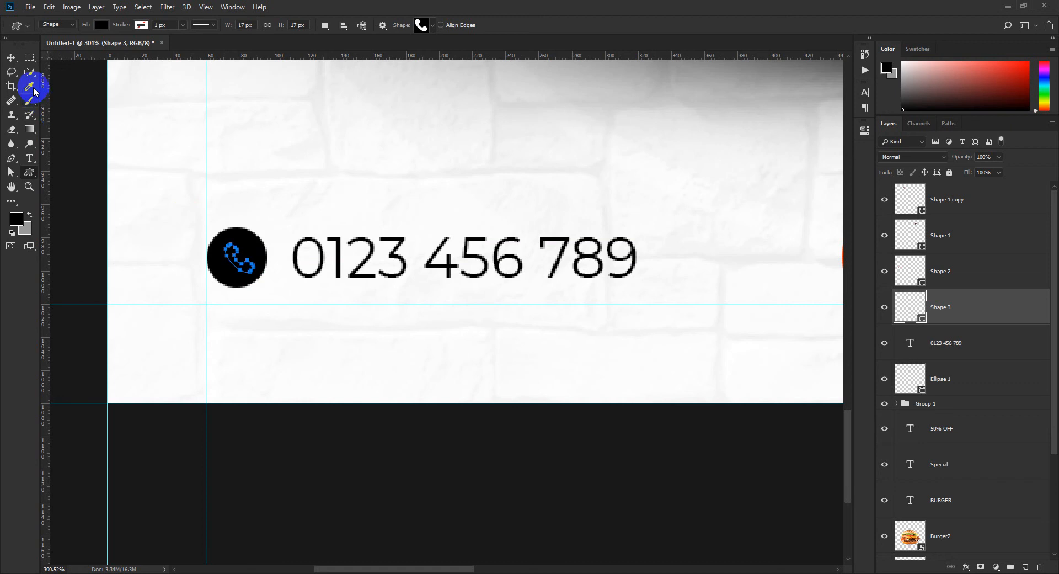
{"action": "double_click", "coordinate": [920, 320]}
{"action": "left_click_drag", "start_coordinate": [768, 253], "coordinate": [684, 152]}
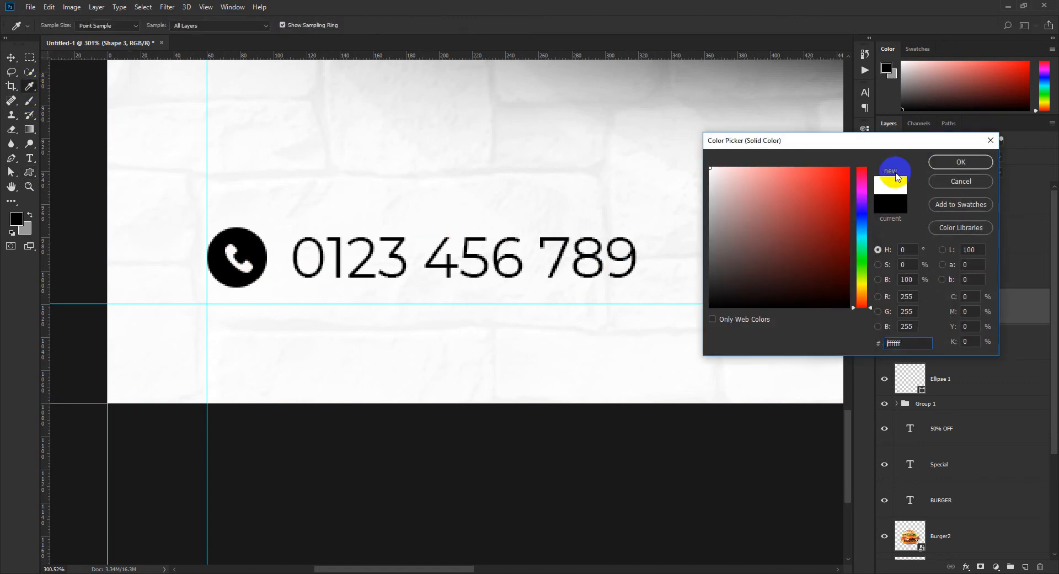
{"action": "left_click", "coordinate": [979, 165]}
{"action": "scroll", "coordinate": [244, 251], "scroll_direction": "up", "scroll_amount": 5}
{"action": "left_click", "coordinate": [11, 56]}
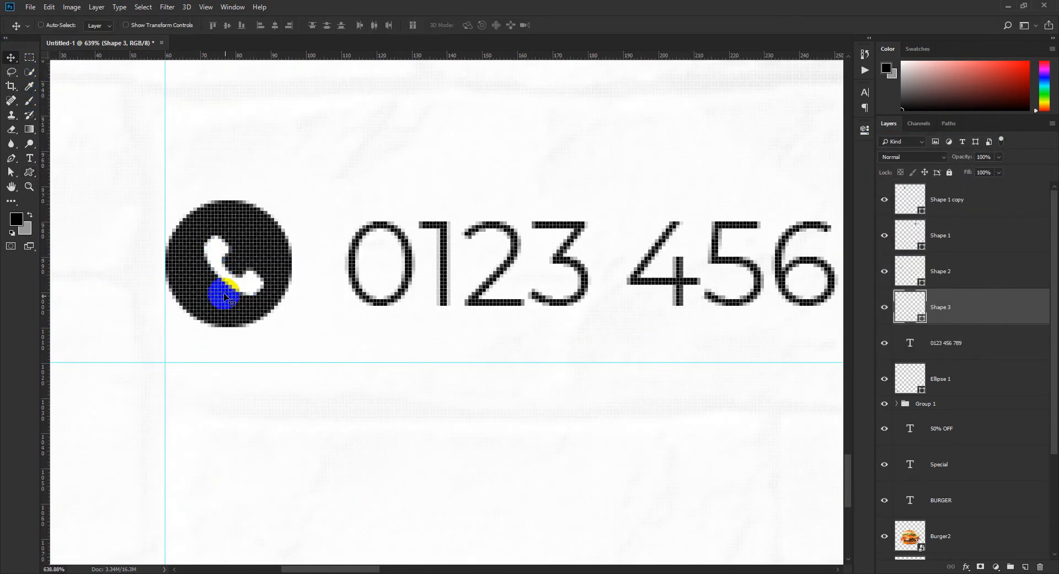
{"action": "left_click_drag", "start_coordinate": [241, 278], "coordinate": [236, 278]}
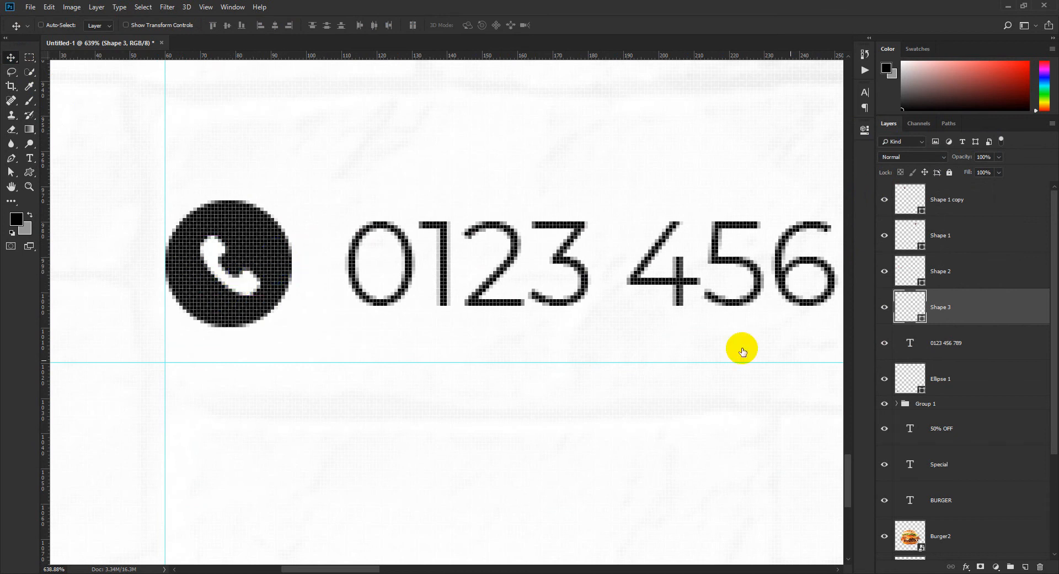
{"action": "left_click", "coordinate": [953, 280], "text": "ctrl"}
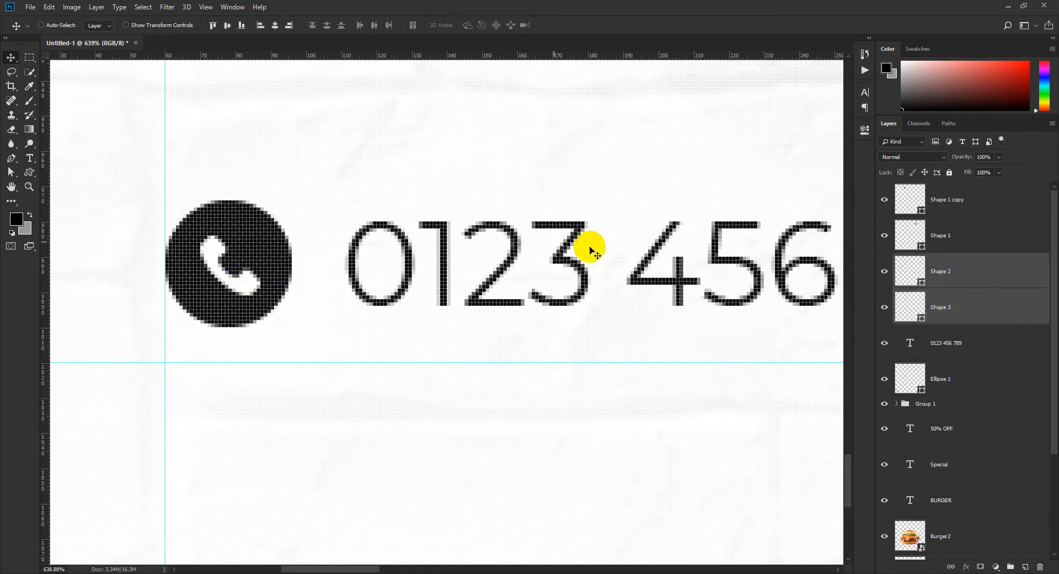
{"action": "left_click", "coordinate": [242, 26]}
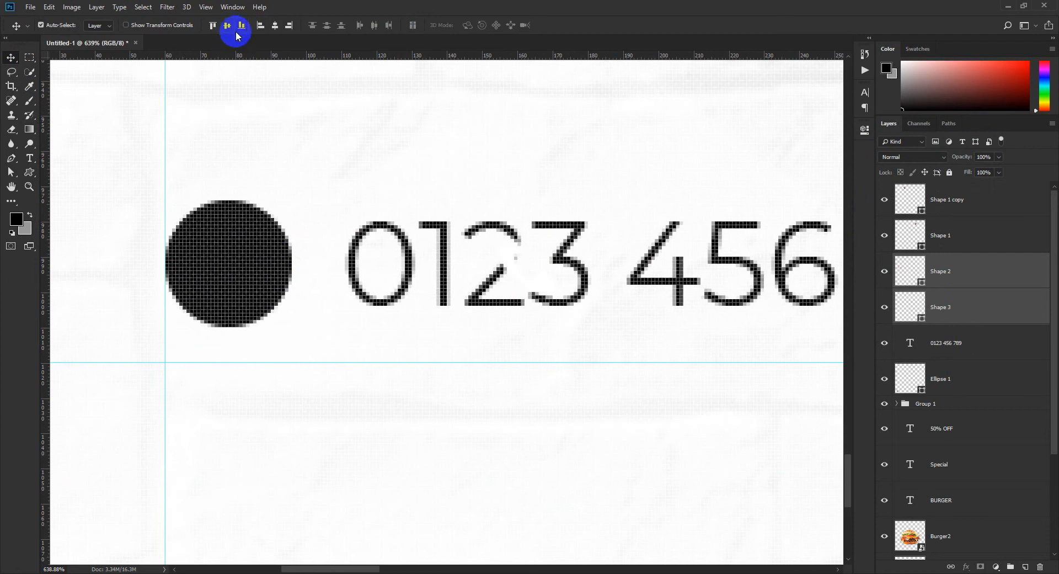
{"action": "key", "text": "ctrl+z"}
Identify the handset and circle layers by their visibility, and move Ellipse 1 directly beneath Shape 3, above the phone number layer.
{"action": "left_click", "coordinate": [983, 330]}
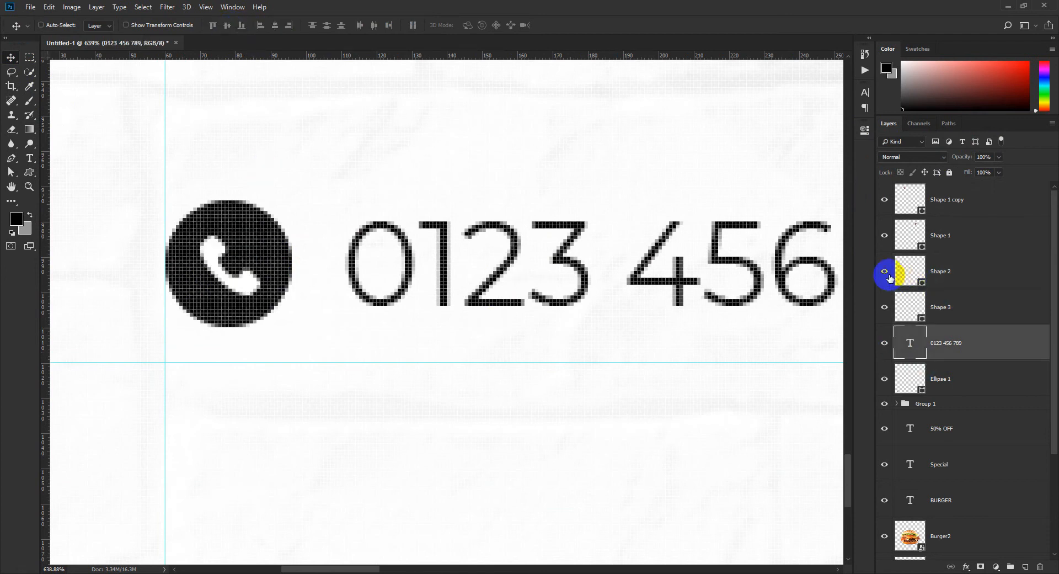
{"action": "left_click", "coordinate": [887, 311]}
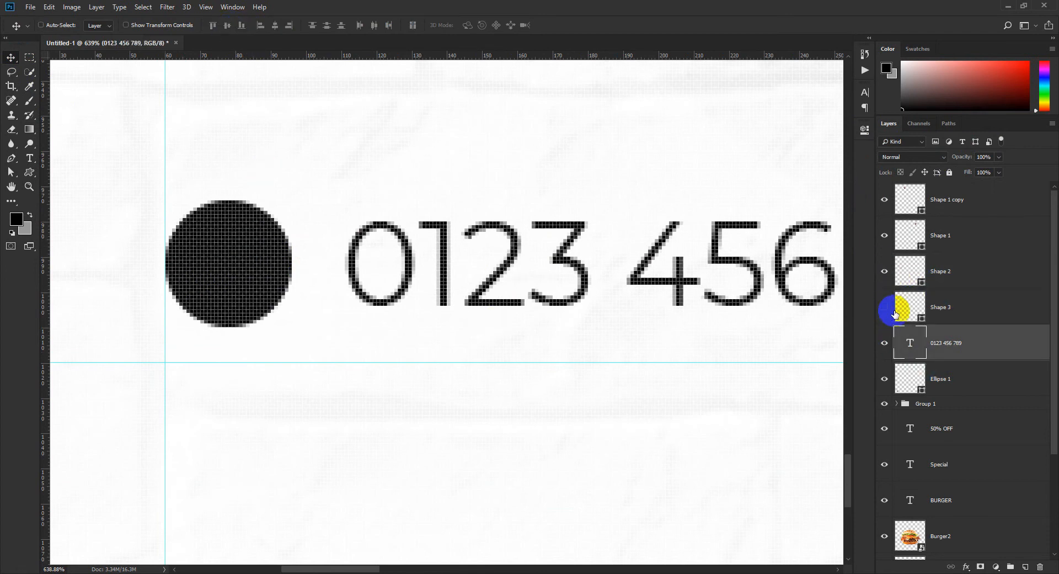
{"action": "left_click", "coordinate": [884, 307]}
{"action": "left_click", "coordinate": [941, 307]}
{"action": "scroll", "coordinate": [467, 286], "scroll_direction": "down", "scroll_amount": 4}
{"action": "scroll", "coordinate": [467, 286], "scroll_direction": "up", "scroll_amount": 1}
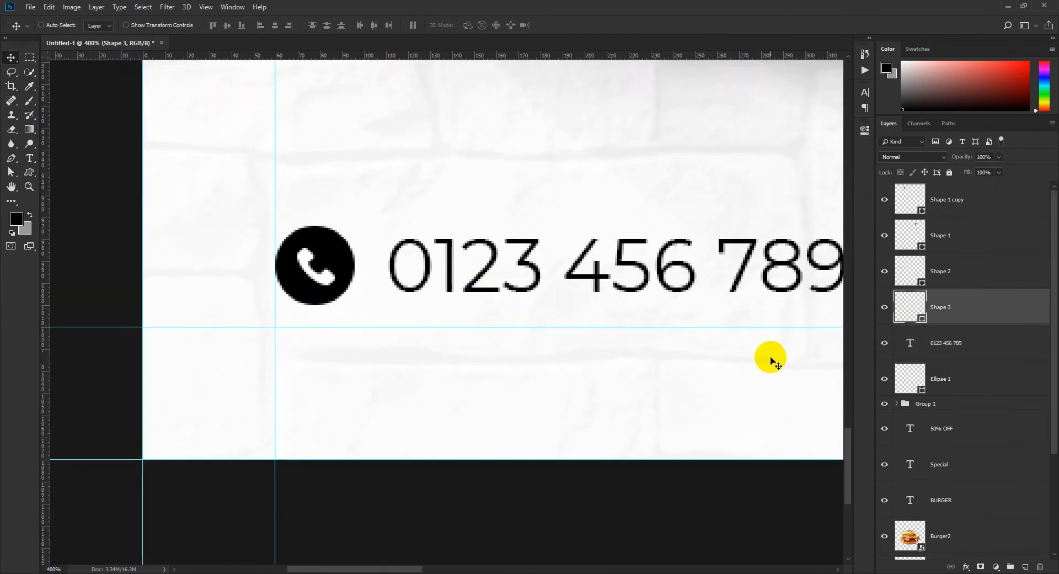
{"action": "left_click", "coordinate": [886, 380]}
{"action": "left_click_drag", "start_coordinate": [900, 382], "coordinate": [965, 302]}
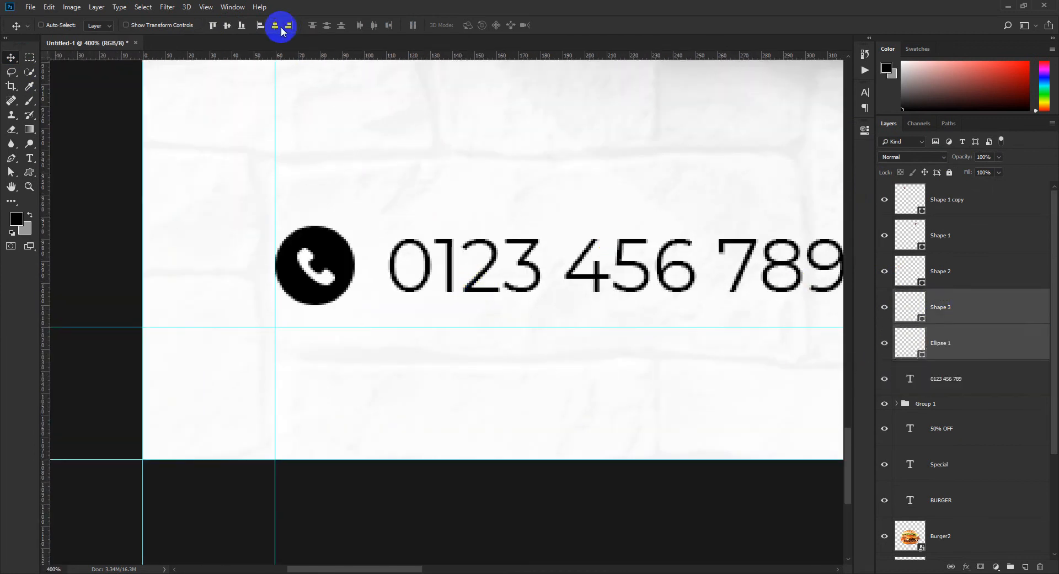
{"action": "left_click", "coordinate": [977, 341]}
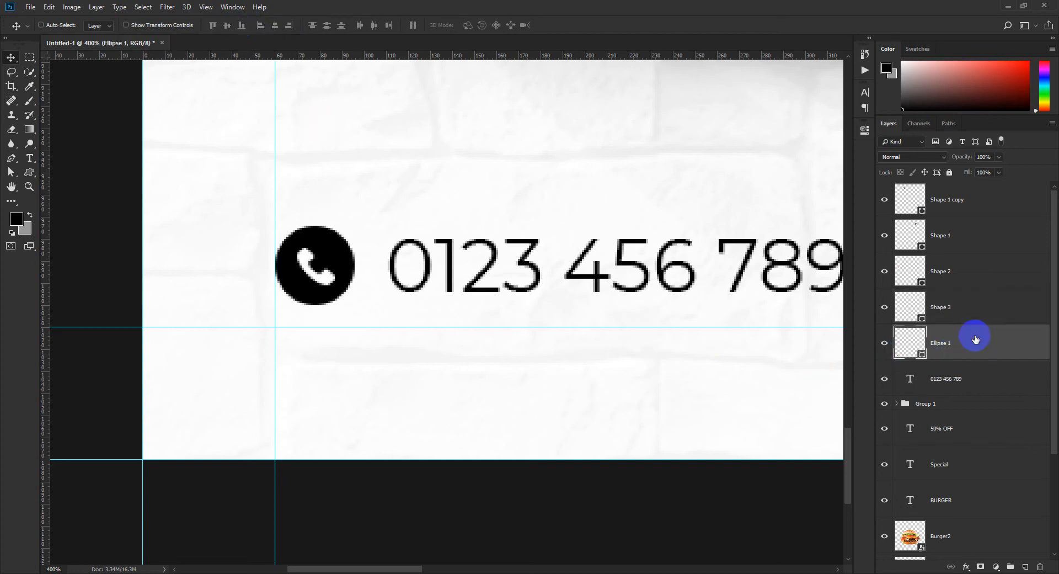
{"action": "left_click", "coordinate": [973, 313]}
Duplicate the handset, circle and phone number together to the right of the "ORDER NOW" pill on the same line.
{"action": "scroll", "coordinate": [466, 322], "scroll_direction": "down", "scroll_amount": 5}
{"action": "scroll", "coordinate": [448, 331], "scroll_direction": "down", "scroll_amount": 5}
{"action": "scroll", "coordinate": [374, 448], "scroll_direction": "up", "scroll_amount": 5}
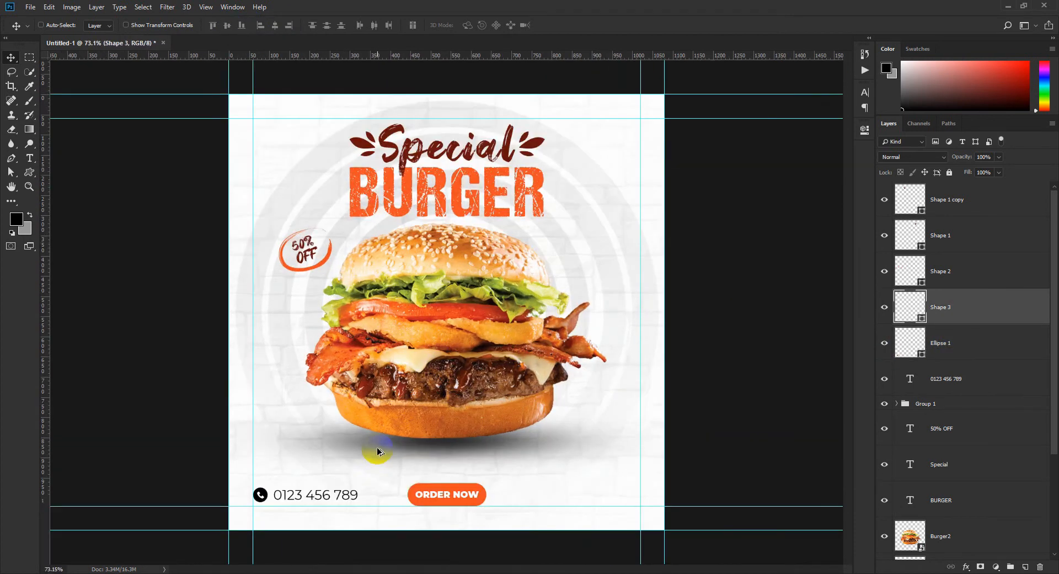
{"action": "left_click_drag", "start_coordinate": [379, 477], "coordinate": [362, 252]}
{"action": "scroll", "coordinate": [189, 316], "scroll_direction": "up", "scroll_amount": 3}
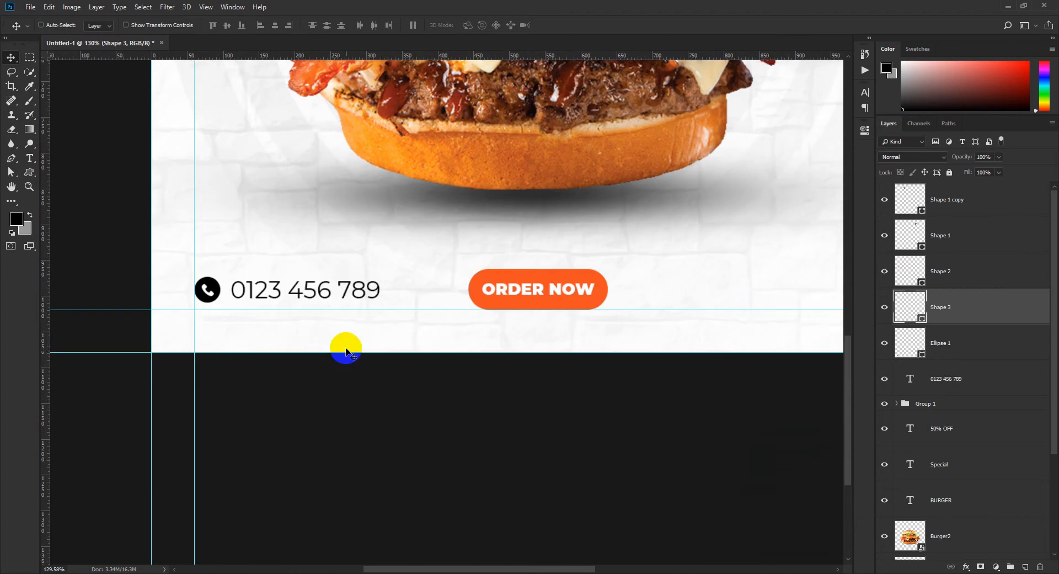
{"action": "scroll", "coordinate": [343, 349], "scroll_direction": "down", "scroll_amount": 4}
{"action": "scroll", "coordinate": [442, 358], "scroll_direction": "up", "scroll_amount": 2}
{"action": "left_click_drag", "start_coordinate": [413, 428], "coordinate": [362, 238]}
{"action": "left_click", "coordinate": [964, 341], "text": "shift"}
{"action": "left_click", "coordinate": [936, 386], "text": "shift"}
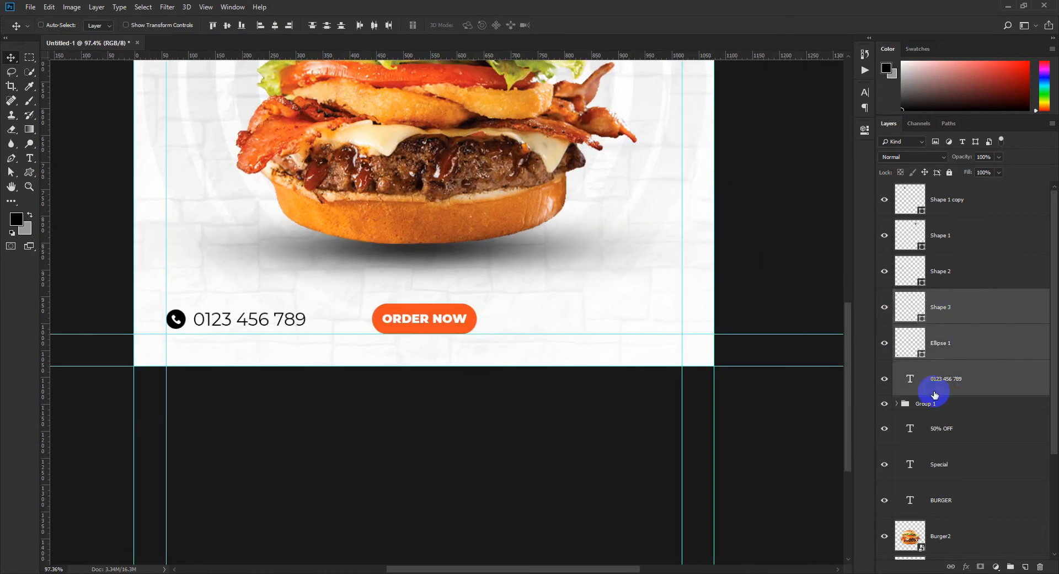
{"action": "left_click_drag", "start_coordinate": [236, 323], "coordinate": [590, 324]}
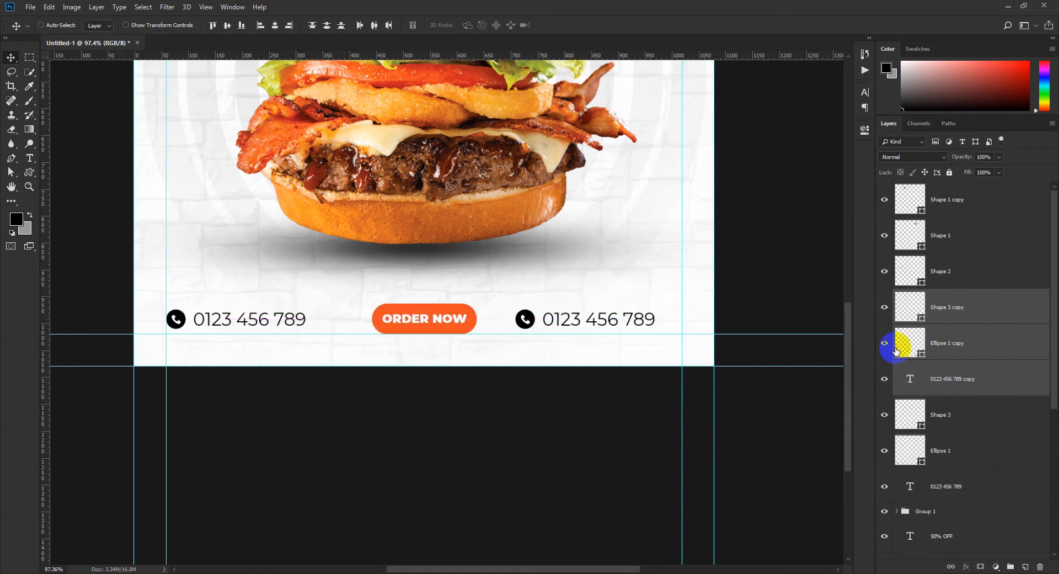
Replace the duplicated phone number with the text "yourweb.com".
{"action": "left_click", "coordinate": [896, 349]}
{"action": "left_click", "coordinate": [30, 158]}
{"action": "left_click_drag", "start_coordinate": [547, 329], "coordinate": [663, 320]}
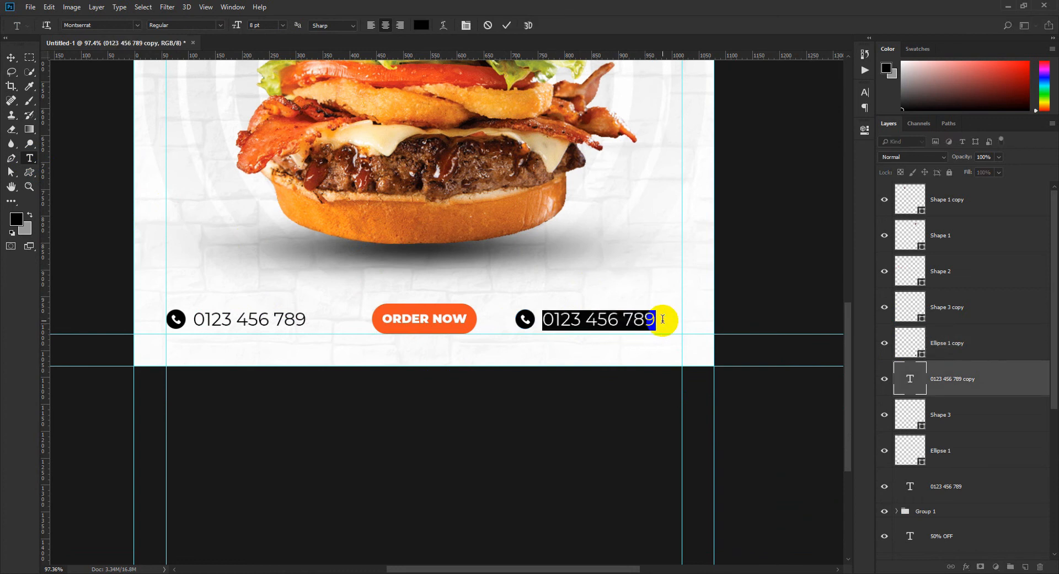
{"action": "type", "text": "yourweb.com"}
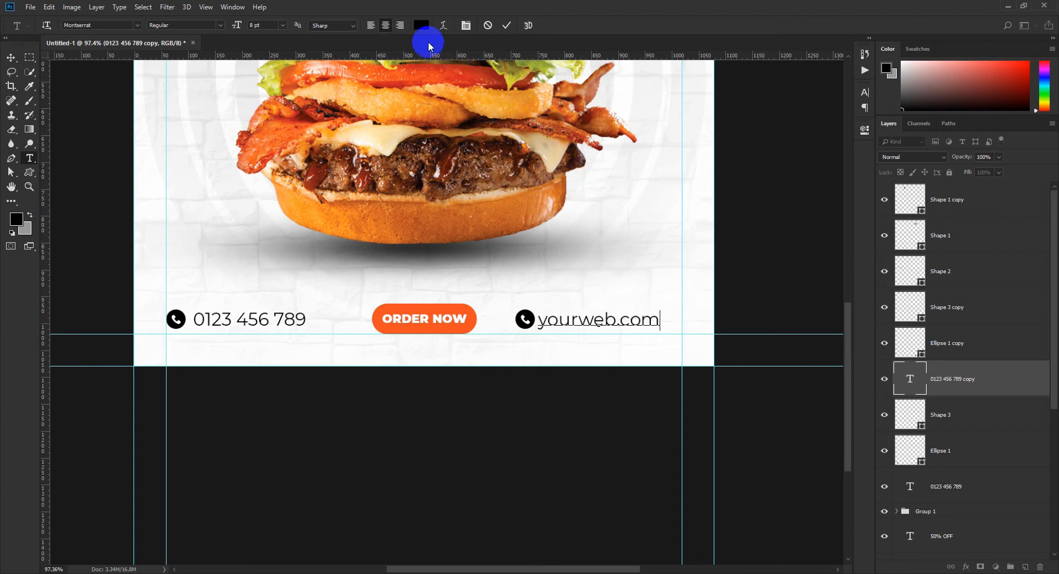
Left-align the "yourweb.com" text and move it so it ends at the right margin guide.
{"action": "left_click", "coordinate": [370, 26]}
{"action": "left_click", "coordinate": [507, 25]}
{"action": "left_click", "coordinate": [11, 57]}
{"action": "left_click_drag", "start_coordinate": [626, 342], "coordinate": [592, 313]}
{"action": "scroll", "coordinate": [591, 354], "scroll_direction": "up", "scroll_amount": 3}
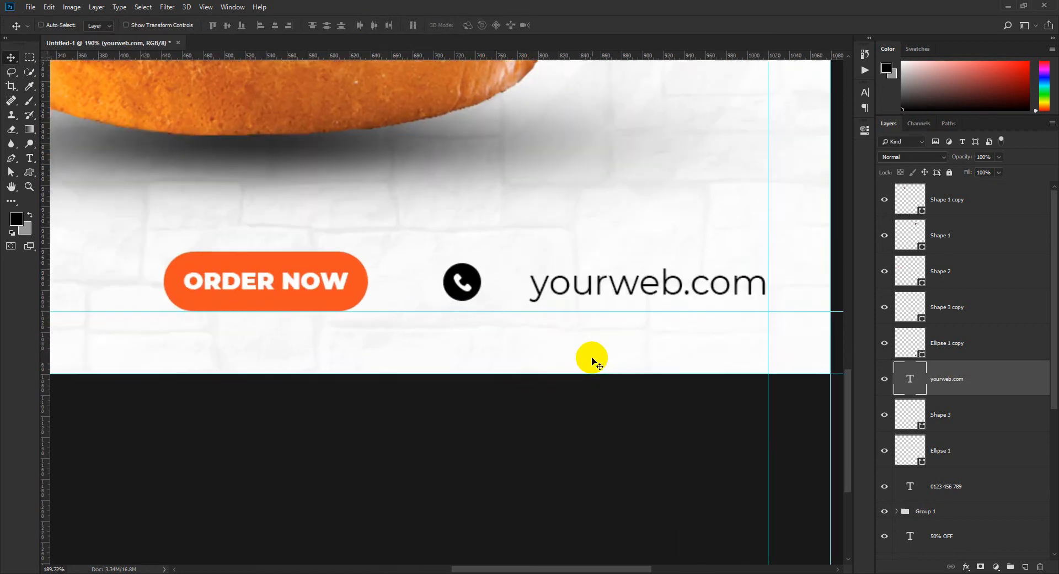
Move the copied handset and circle together so they sit directly left of "yourweb.com".
{"action": "left_click", "coordinate": [943, 345]}
{"action": "left_click", "coordinate": [944, 308], "text": "shift"}
{"action": "left_click_drag", "start_coordinate": [456, 264], "coordinate": [493, 267]}
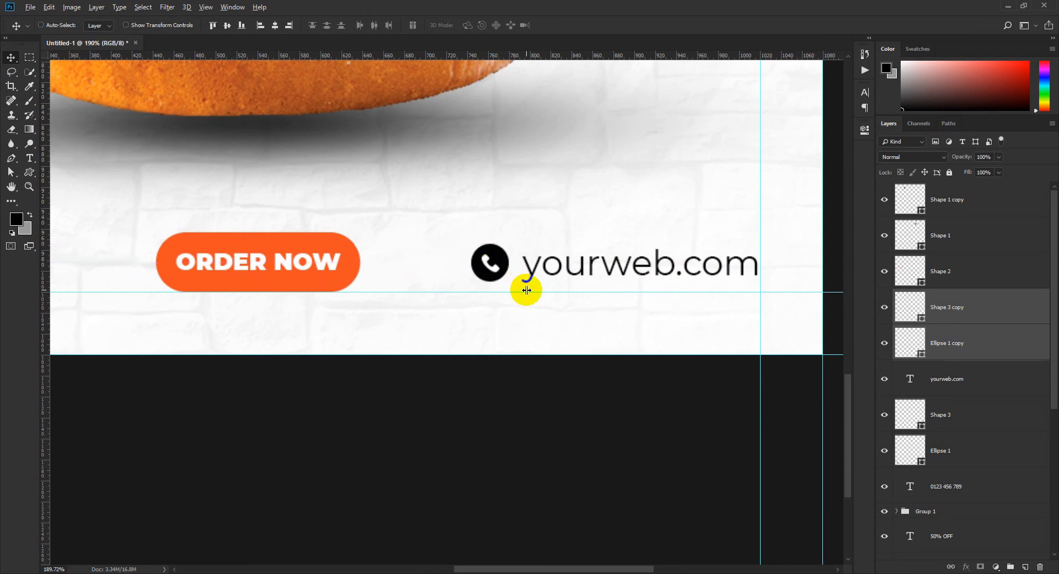
{"action": "scroll", "coordinate": [525, 291], "scroll_direction": "down", "scroll_amount": 4}
{"action": "scroll", "coordinate": [560, 349], "scroll_direction": "up", "scroll_amount": 2}
{"action": "scroll", "coordinate": [560, 348], "scroll_direction": "up", "scroll_amount": 2}
{"action": "scroll", "coordinate": [568, 375], "scroll_direction": "down", "scroll_amount": 5}
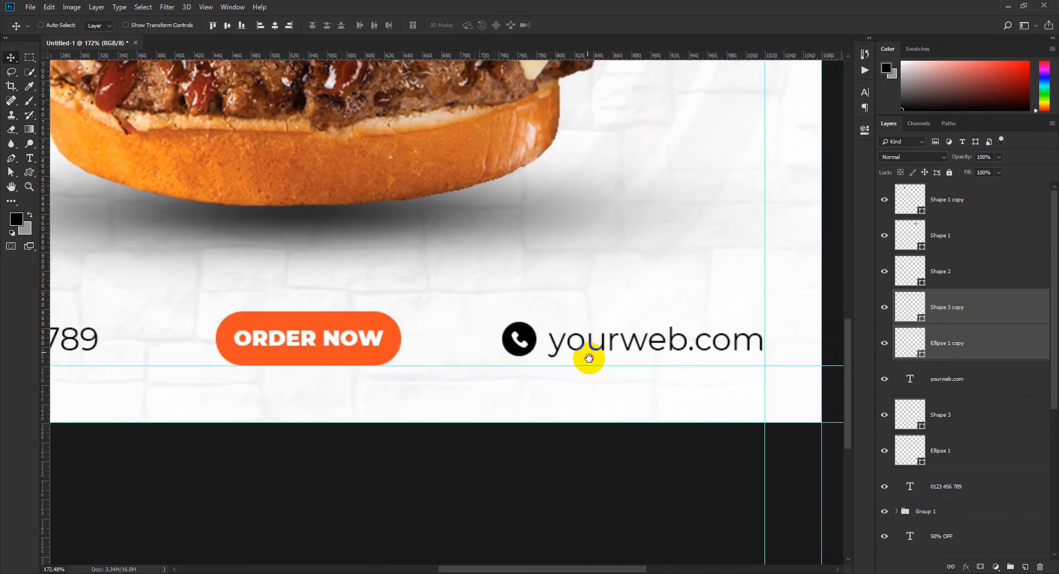
Nudge the "yourweb.com" text slightly upward beside its circle icon.
{"action": "scroll", "coordinate": [587, 355], "scroll_direction": "up", "scroll_amount": 3}
{"action": "left_click", "coordinate": [576, 275], "text": "ctrl"}
{"action": "left_click_drag", "start_coordinate": [573, 271], "coordinate": [572, 268]}
{"action": "scroll", "coordinate": [571, 271], "scroll_direction": "down", "scroll_amount": 5}
{"action": "scroll", "coordinate": [571, 271], "scroll_direction": "down", "scroll_amount": 3}
{"action": "scroll", "coordinate": [286, 463], "scroll_direction": "up", "scroll_amount": 4}
{"action": "left_click_drag", "start_coordinate": [286, 463], "coordinate": [270, 292]}
{"action": "scroll", "coordinate": [272, 392], "scroll_direction": "up", "scroll_amount": 2}
{"action": "scroll", "coordinate": [213, 343], "scroll_direction": "down", "scroll_amount": 2}
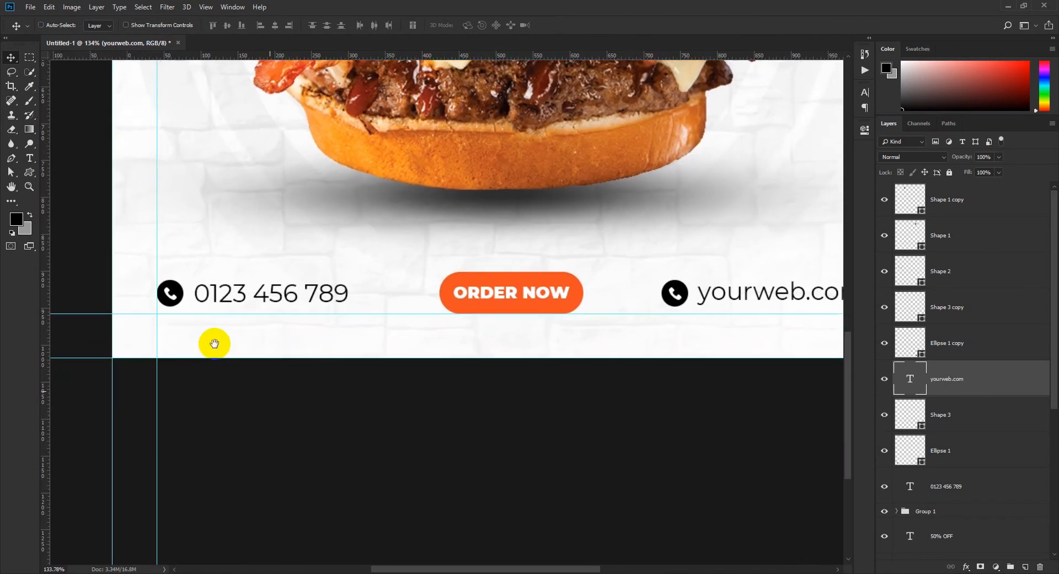
Left-align the phone number text and move it back directly beside its handset circle.
{"action": "left_click", "coordinate": [30, 159]}
{"action": "left_click_drag", "start_coordinate": [187, 258], "coordinate": [379, 253]}
{"action": "left_click", "coordinate": [370, 25]}
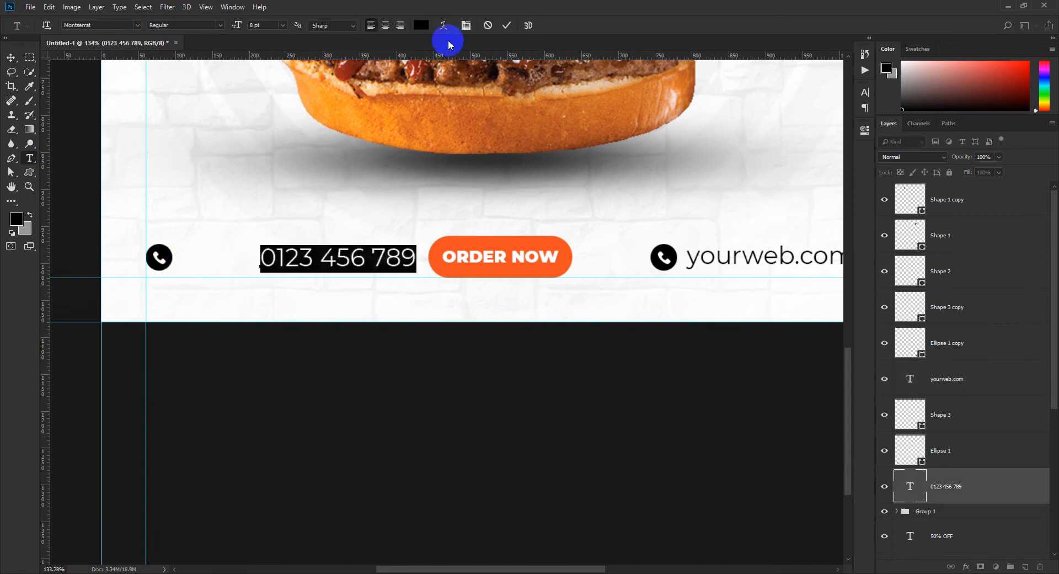
{"action": "left_click", "coordinate": [506, 25]}
{"action": "left_click", "coordinate": [11, 57]}
{"action": "left_click_drag", "start_coordinate": [260, 263], "coordinate": [184, 266]}
{"action": "scroll", "coordinate": [280, 286], "scroll_direction": "down", "scroll_amount": 3}
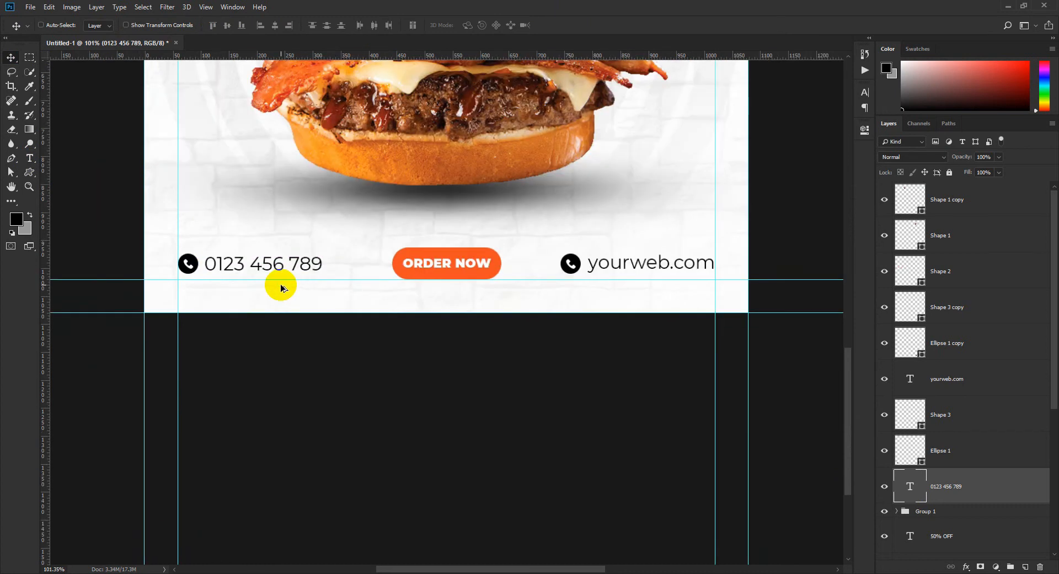
{"action": "key", "text": "ctrl+0"}
{"action": "scroll", "coordinate": [311, 440], "scroll_direction": "up", "scroll_amount": 2}
{"action": "left_click_drag", "start_coordinate": [311, 439], "coordinate": [277, 221]}
{"action": "scroll", "coordinate": [207, 318], "scroll_direction": "up", "scroll_amount": 4}
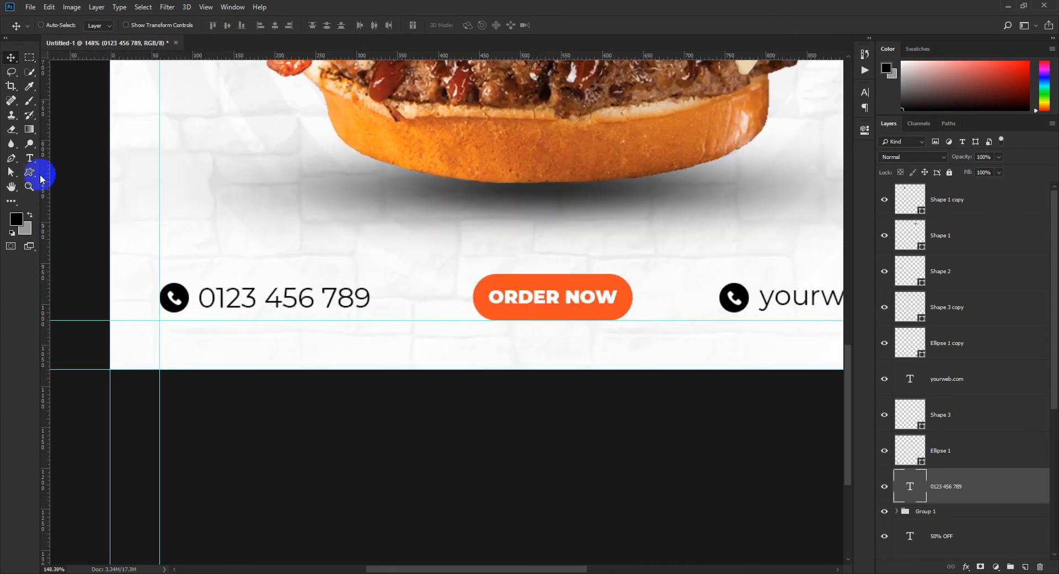
{"action": "left_click", "coordinate": [30, 159]}
{"action": "scroll", "coordinate": [239, 338], "scroll_direction": "down", "scroll_amount": 4}
{"action": "left_click", "coordinate": [233, 313]}
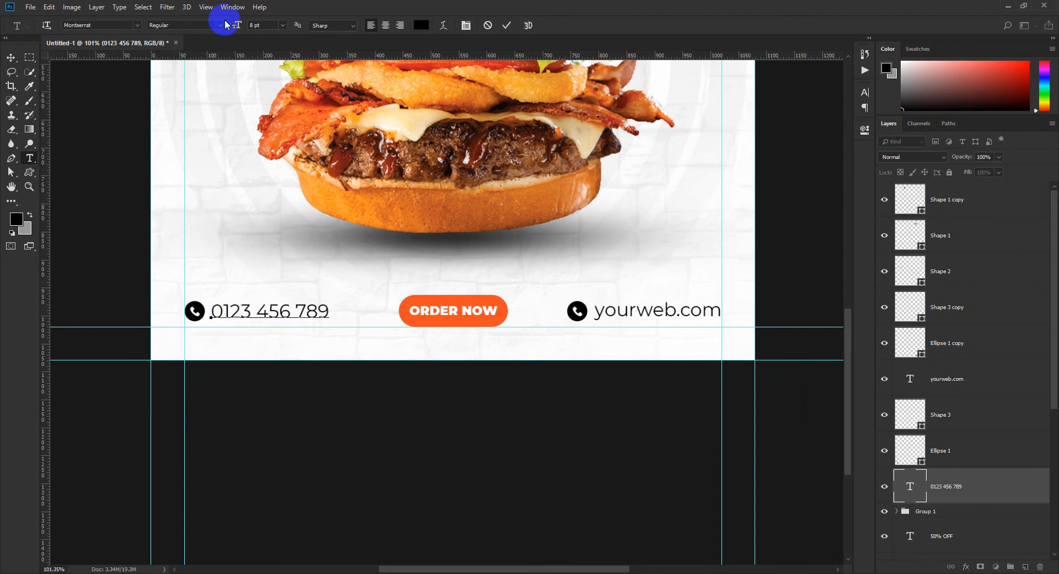
{"action": "left_click", "coordinate": [506, 25]}
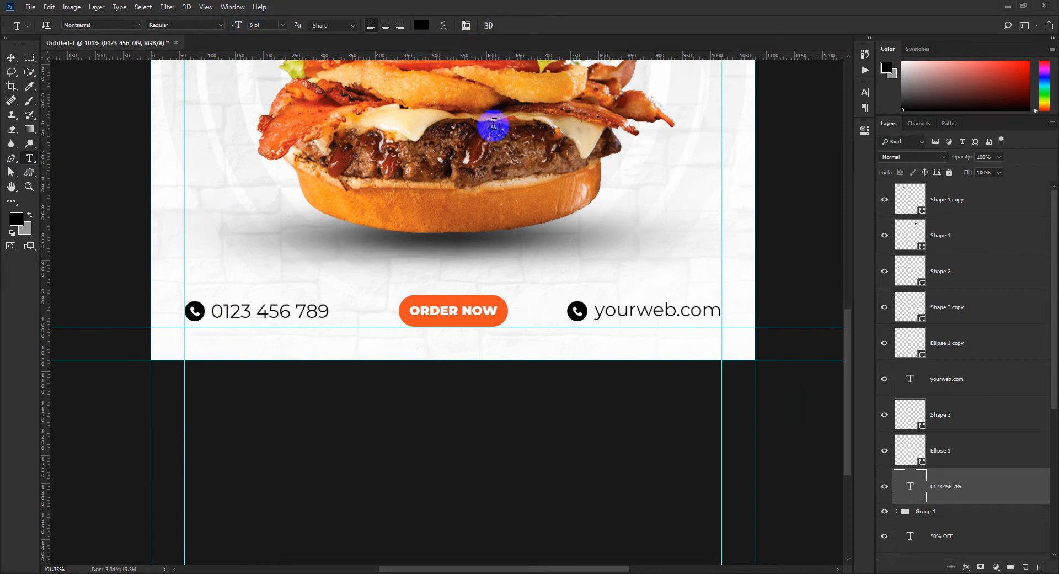
Try the all-caps style on the "yourweb.com" text.
{"action": "left_click", "coordinate": [616, 310]}
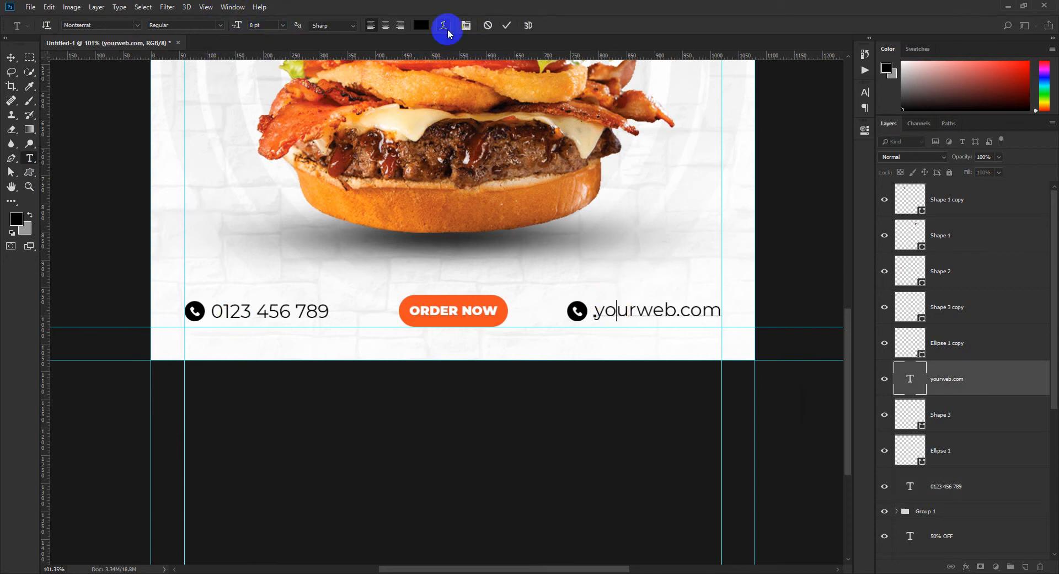
{"action": "left_click", "coordinate": [596, 313]}
{"action": "left_click_drag", "start_coordinate": [597, 314], "coordinate": [729, 309]}
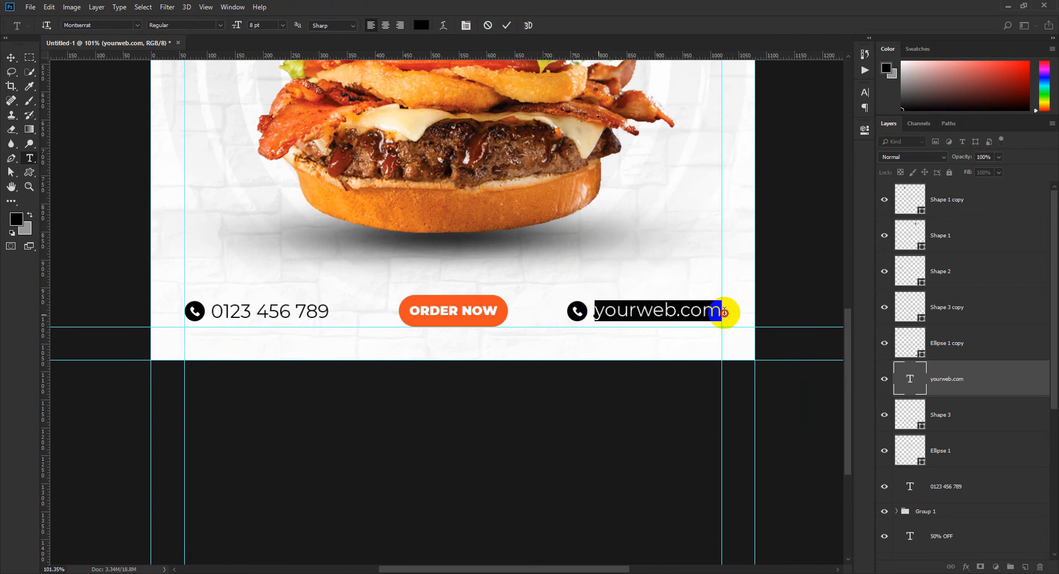
{"action": "left_click", "coordinate": [864, 92]}
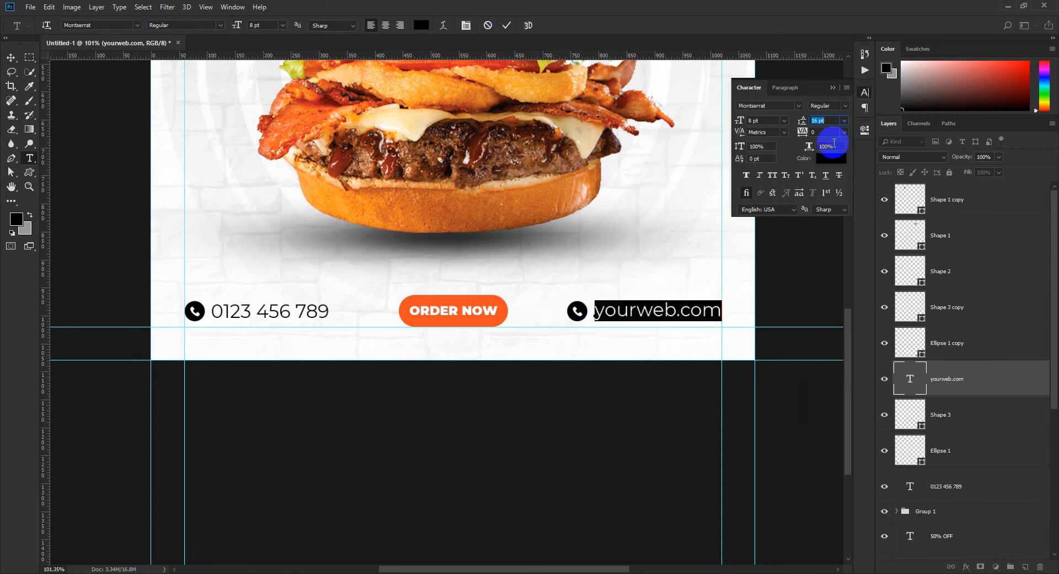
{"action": "left_click", "coordinate": [772, 175]}
{"action": "left_click", "coordinate": [772, 176]}
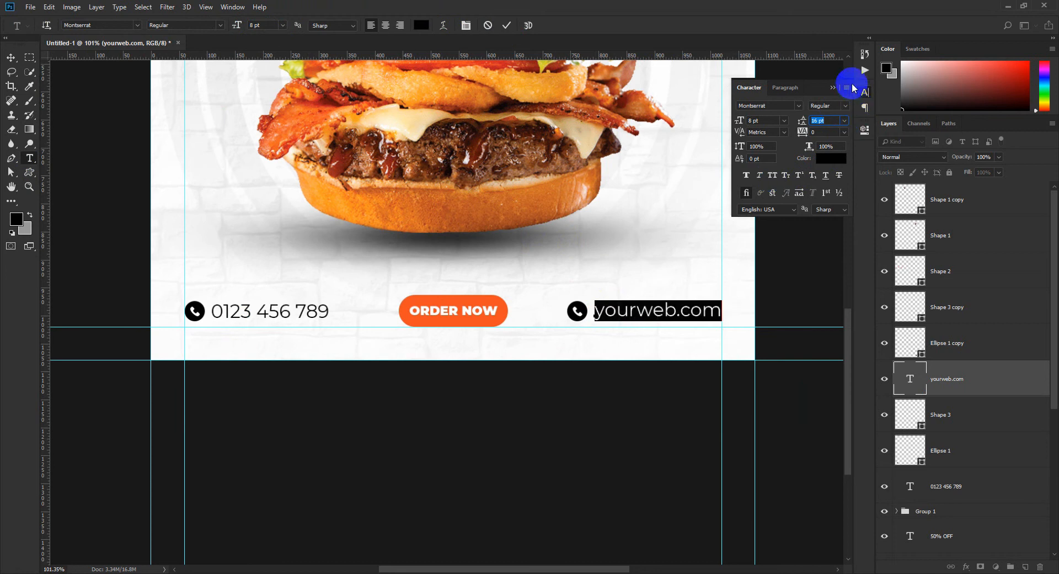
{"action": "left_click", "coordinate": [833, 87]}
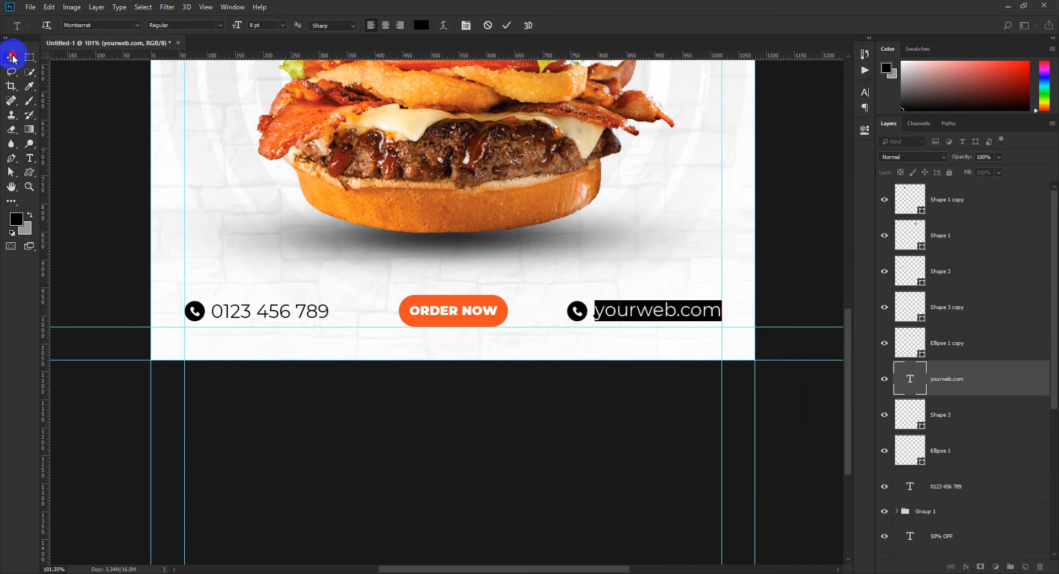
{"action": "left_click", "coordinate": [12, 57]}
Compare the character settings of the phone number with those of the "yourweb.com" text.
{"action": "left_click", "coordinate": [31, 157]}
{"action": "left_click_drag", "start_coordinate": [212, 320], "coordinate": [416, 306]}
{"action": "left_click", "coordinate": [865, 92]}
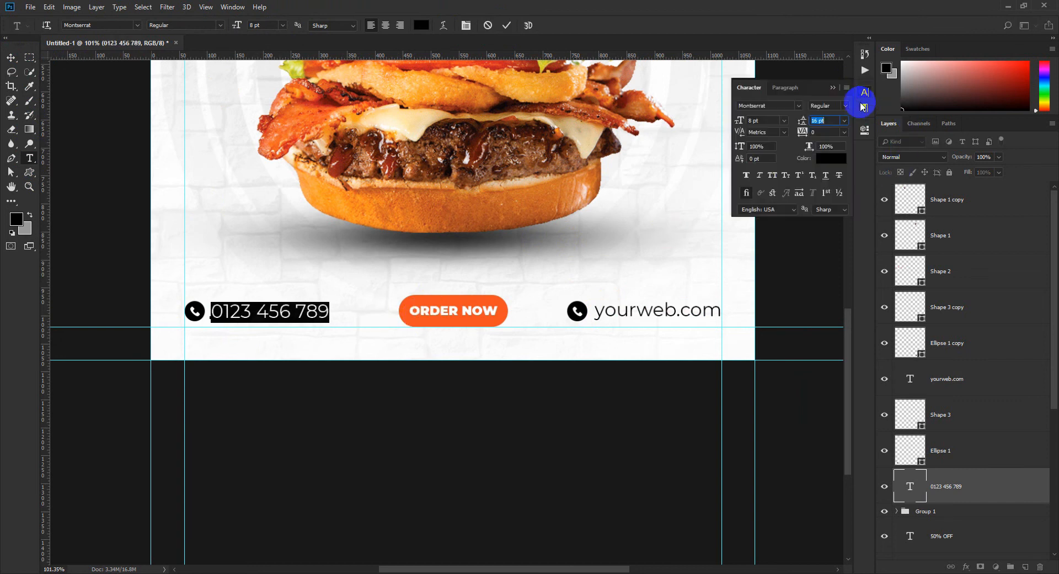
{"action": "left_click", "coordinate": [834, 88]}
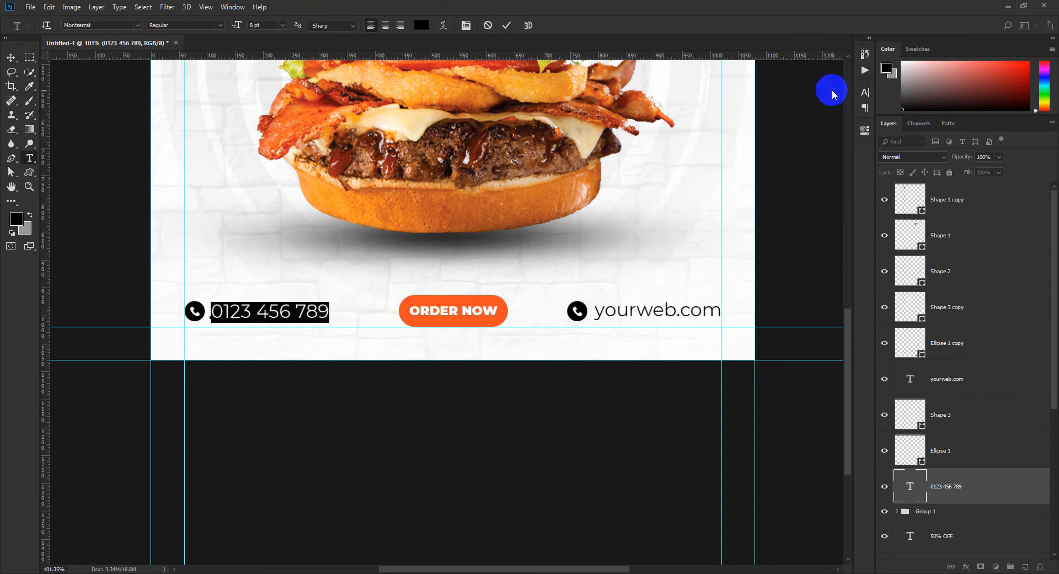
{"action": "left_click_drag", "start_coordinate": [597, 316], "coordinate": [720, 300]}
{"action": "left_click", "coordinate": [865, 91]}
{"action": "left_click", "coordinate": [842, 90]}
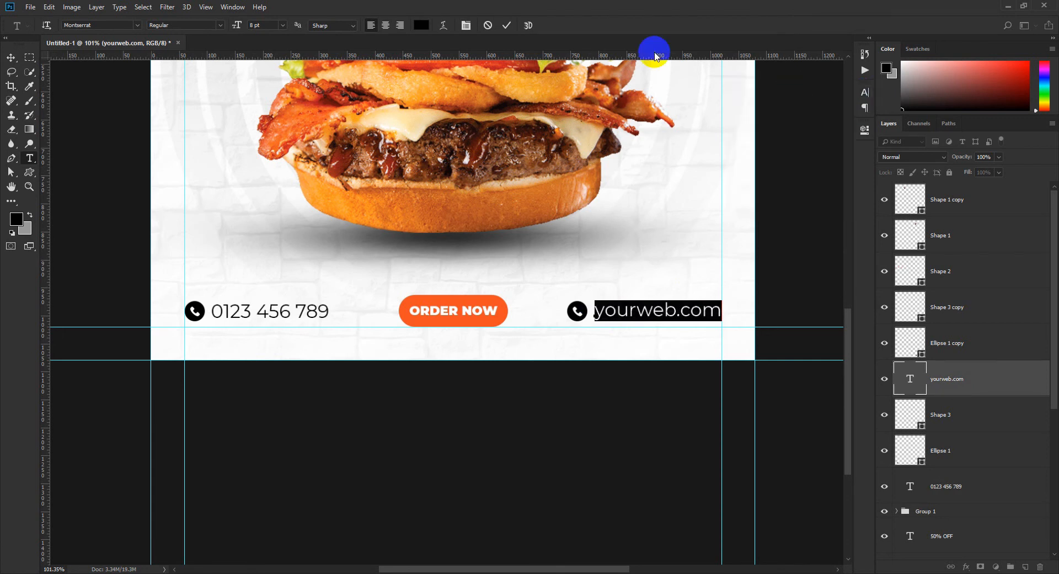
{"action": "left_click", "coordinate": [507, 25]}
{"action": "left_click", "coordinate": [6, 57]}
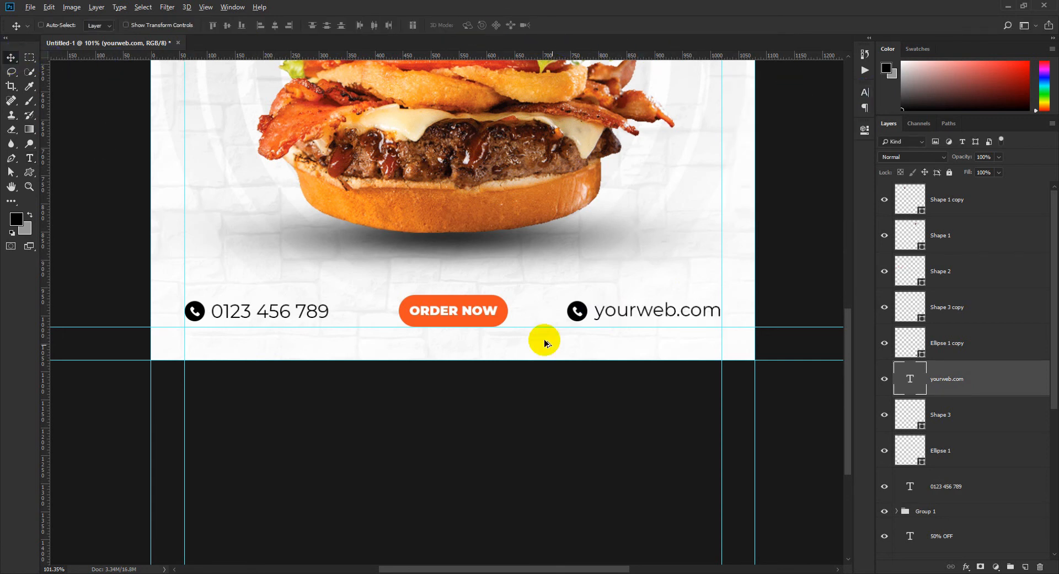
Delete the duplicated handset shape from the circle beside "yourweb.com".
{"action": "scroll", "coordinate": [617, 407], "scroll_direction": "down", "scroll_amount": 5}
{"action": "scroll", "coordinate": [615, 445], "scroll_direction": "up", "scroll_amount": 5}
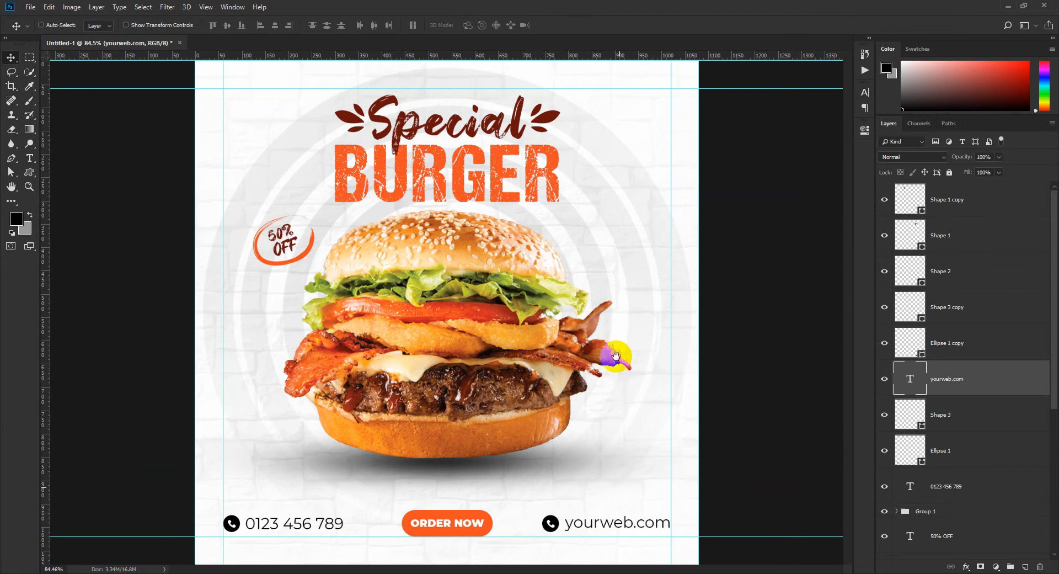
{"action": "scroll", "coordinate": [610, 453], "scroll_direction": "up", "scroll_amount": 5}
{"action": "scroll", "coordinate": [588, 302], "scroll_direction": "up", "scroll_amount": 2}
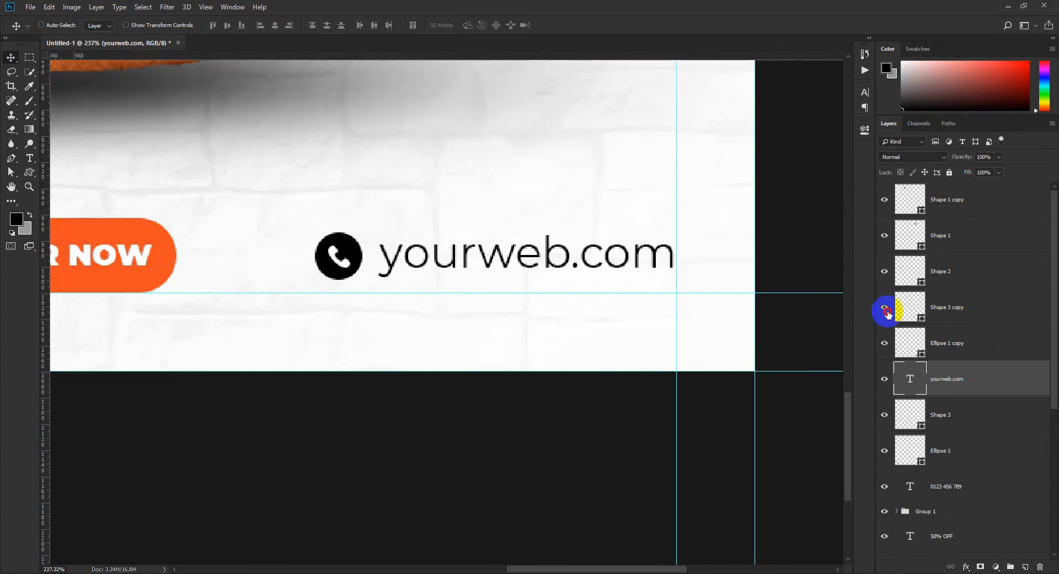
{"action": "left_click", "coordinate": [885, 309]}
{"action": "left_click", "coordinate": [949, 311]}
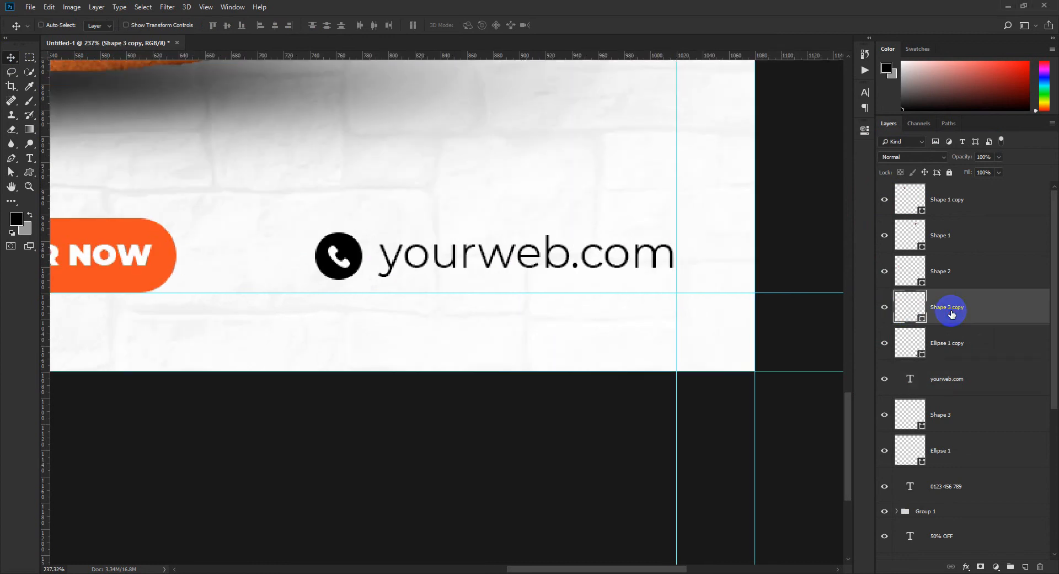
{"action": "key", "text": "Delete"}
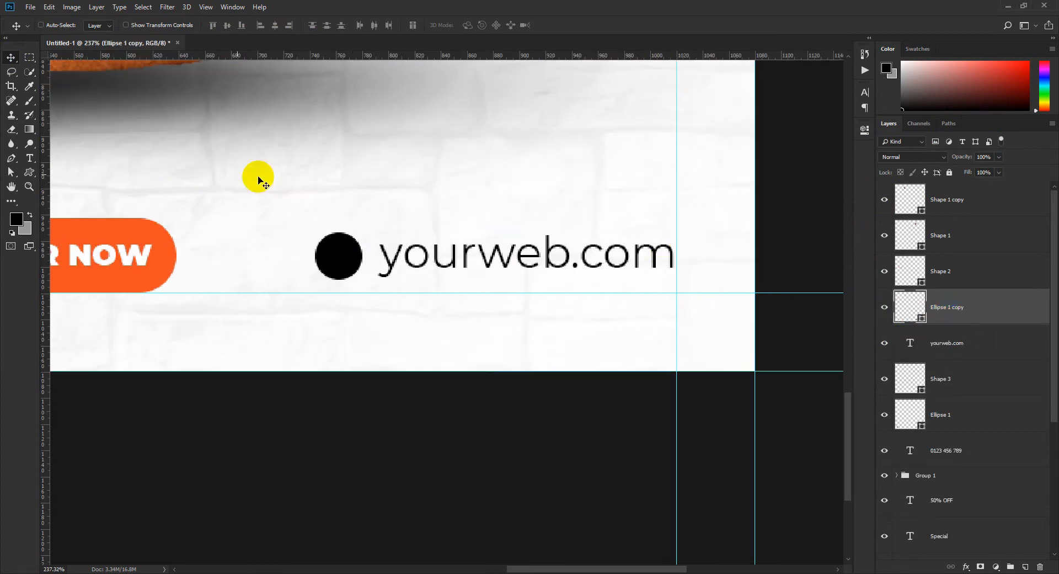
Draw a chain-link custom shape about 16 × 16 px inside the black circle beside "yourweb.com".
{"action": "left_click", "coordinate": [28, 176]}
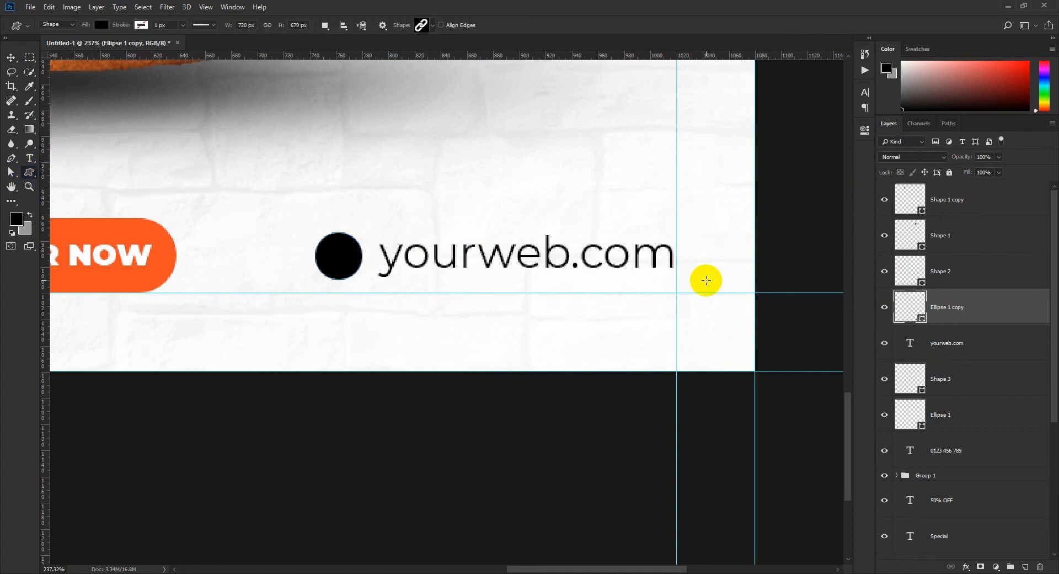
{"action": "left_click", "coordinate": [957, 360]}
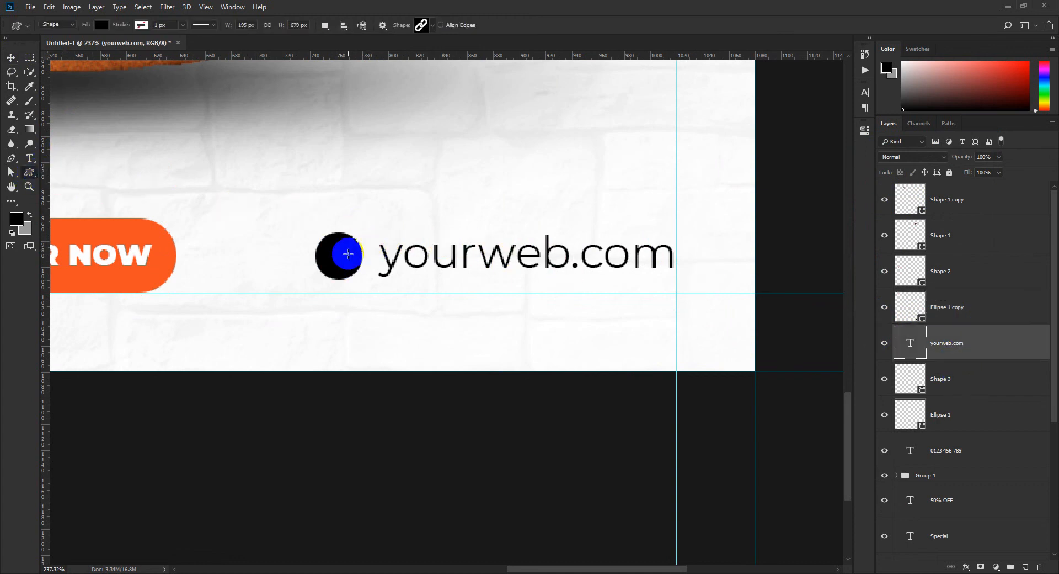
{"action": "left_click_drag", "start_coordinate": [331, 266], "coordinate": [351, 247]}
Recolour the chain-link shape white and move its layer above Ellipse 1 copy.
{"action": "double_click", "coordinate": [912, 348]}
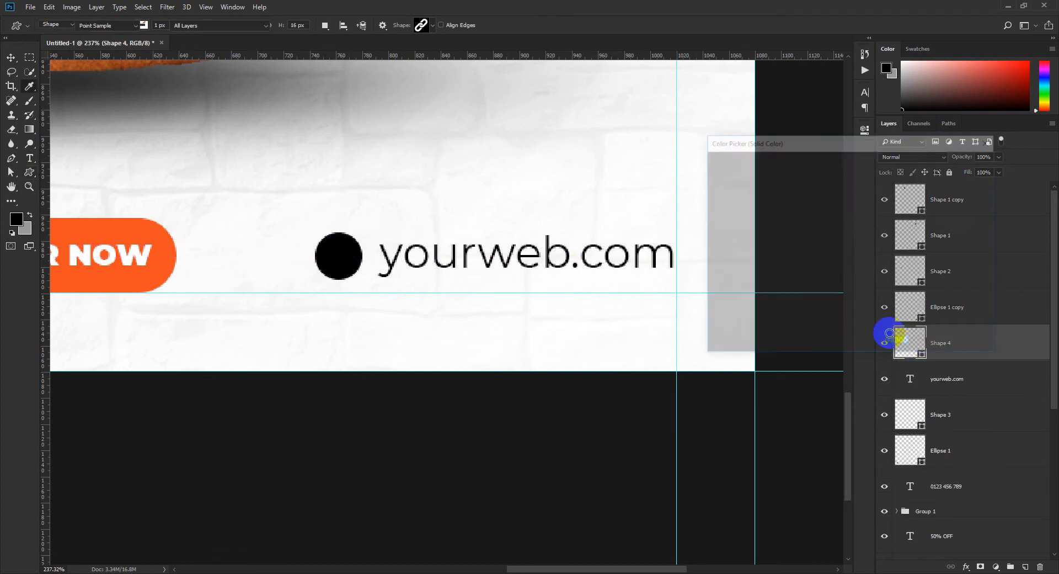
{"action": "left_click", "coordinate": [724, 206]}
{"action": "left_click", "coordinate": [964, 163]}
{"action": "left_click_drag", "start_coordinate": [981, 342], "coordinate": [977, 295]}
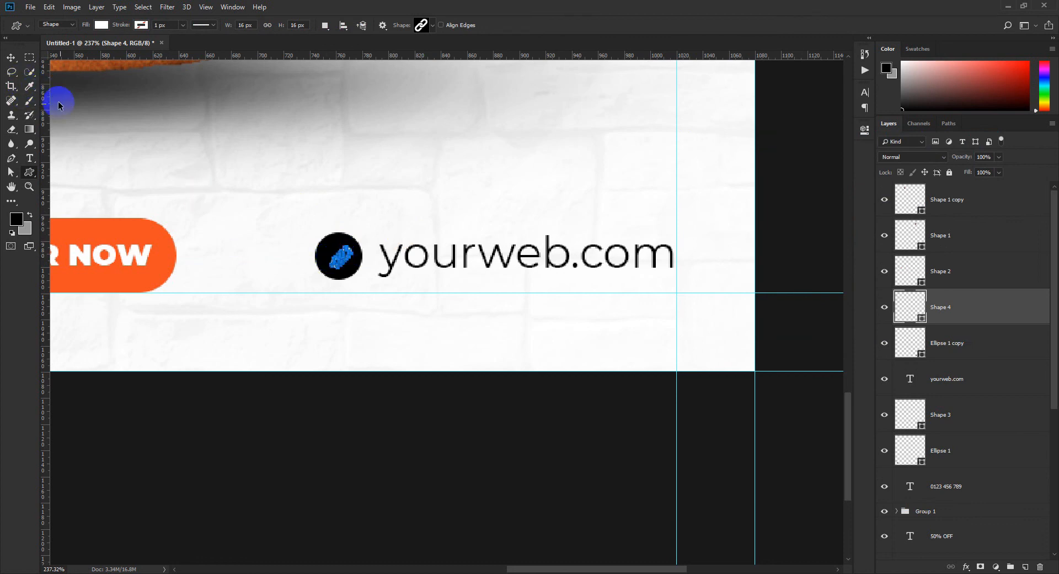
Flip the chain-link shape horizontally.
{"action": "key", "text": "ctrl+t"}
{"action": "right_click", "coordinate": [340, 255]}
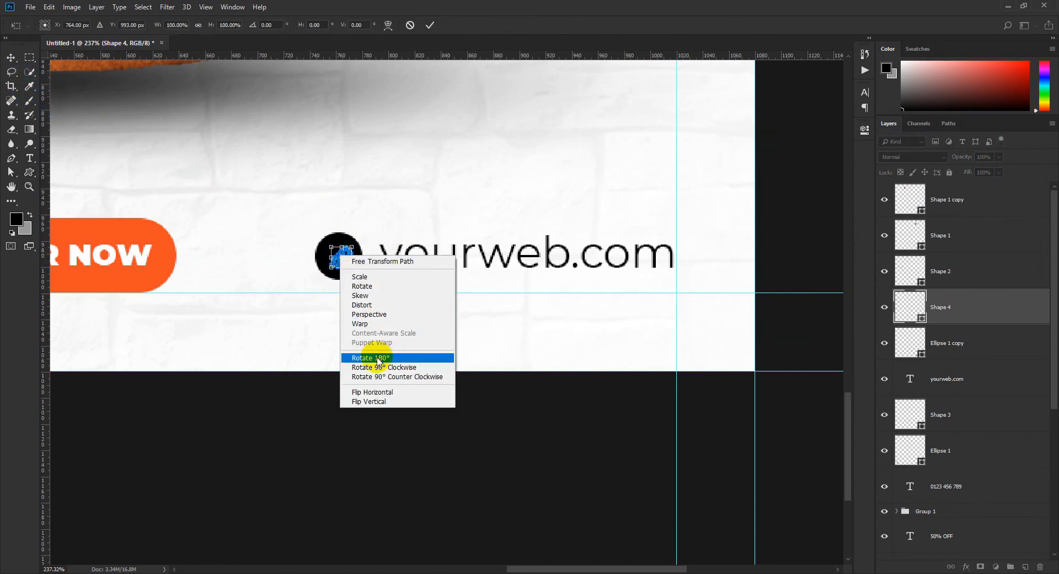
{"action": "left_click", "coordinate": [373, 392]}
{"action": "left_click", "coordinate": [431, 26]}
{"action": "left_click", "coordinate": [11, 57]}
{"action": "left_click", "coordinate": [987, 424]}
{"action": "scroll", "coordinate": [374, 274], "scroll_direction": "down", "scroll_amount": 3}
{"action": "scroll", "coordinate": [375, 275], "scroll_direction": "down", "scroll_amount": 6}
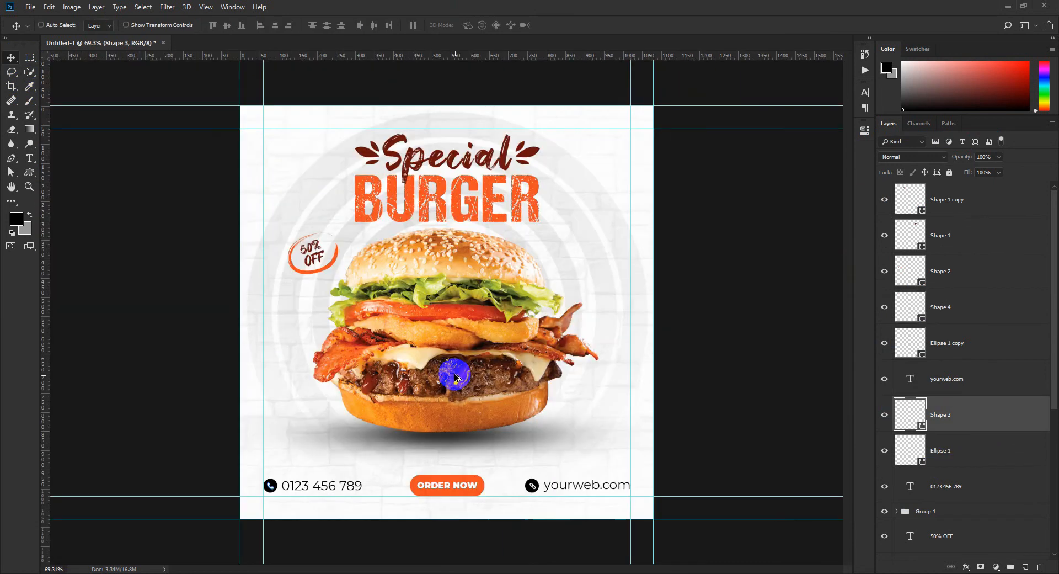
Centre the chain-link shape and its black circle on each other horizontally and vertically.
{"action": "scroll", "coordinate": [588, 488], "scroll_direction": "up", "scroll_amount": 8}
{"action": "left_click_drag", "start_coordinate": [573, 392], "coordinate": [456, 170]}
{"action": "left_click_drag", "start_coordinate": [474, 365], "coordinate": [357, 241]}
{"action": "scroll", "coordinate": [374, 383], "scroll_direction": "up", "scroll_amount": 5}
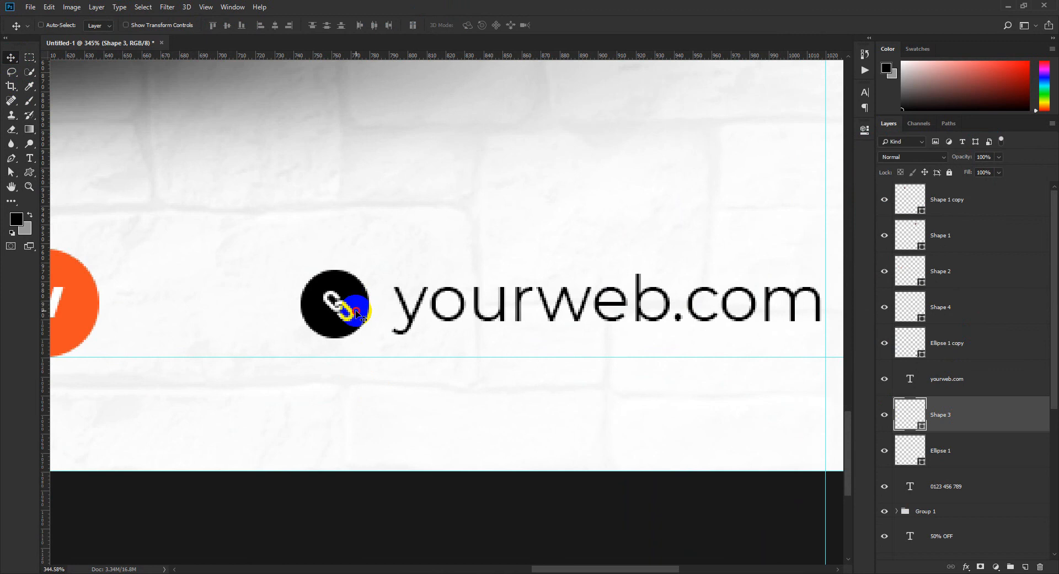
{"action": "left_click", "coordinate": [978, 348]}
{"action": "left_click", "coordinate": [961, 318], "text": "shift"}
{"action": "left_click", "coordinate": [280, 27]}
{"action": "left_click", "coordinate": [242, 25]}
{"action": "scroll", "coordinate": [474, 310], "scroll_direction": "down", "scroll_amount": 16}
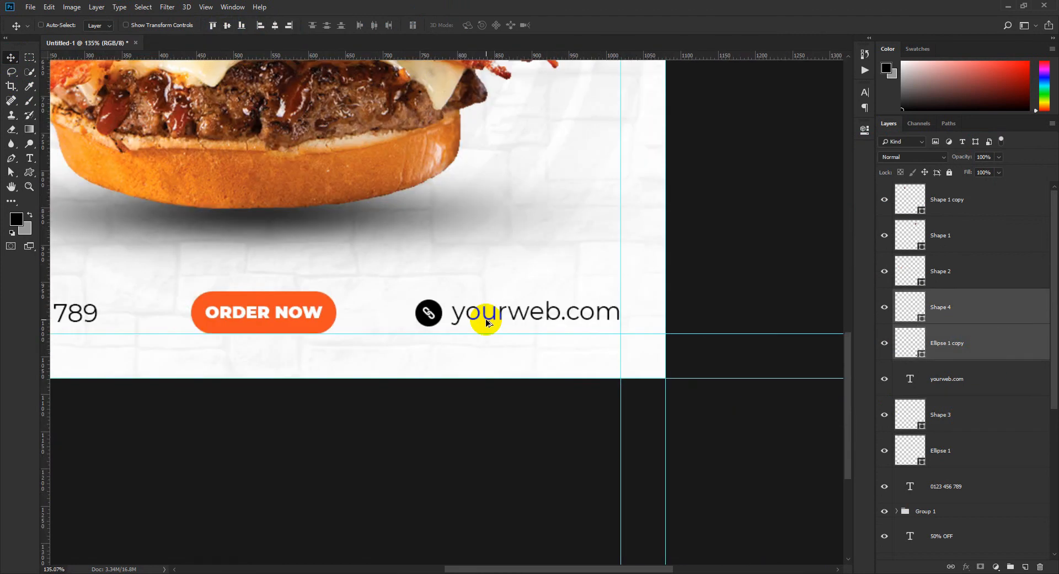
Hide the guides and review the whole burger post without them.
{"action": "scroll", "coordinate": [481, 322], "scroll_direction": "up", "scroll_amount": 3}
{"action": "left_click", "coordinate": [951, 340], "text": "ctrl"}
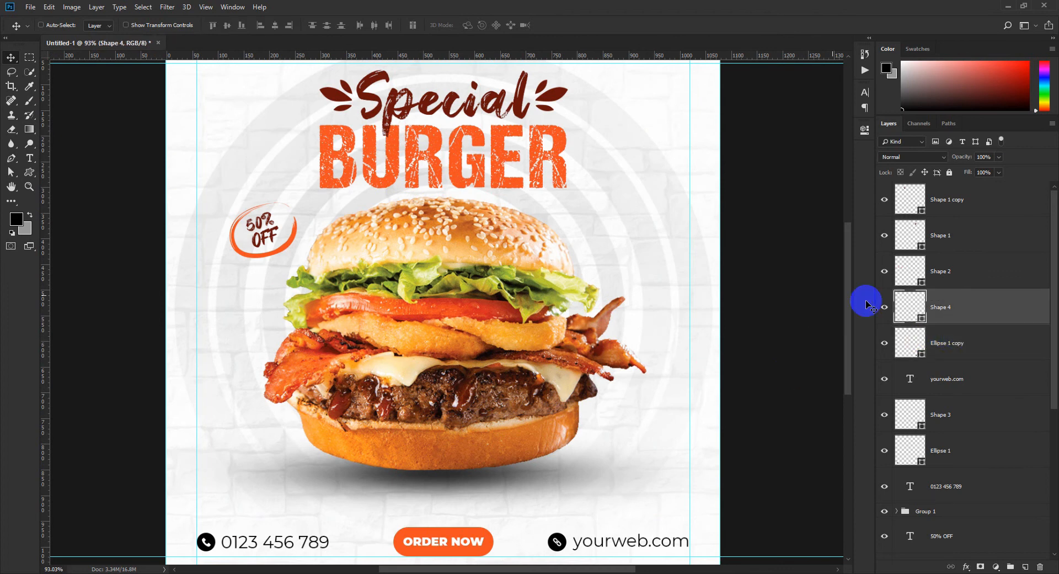
{"action": "scroll", "coordinate": [543, 265], "scroll_direction": "down", "scroll_amount": 5}
{"action": "scroll", "coordinate": [545, 268], "scroll_direction": "up", "scroll_amount": 3}
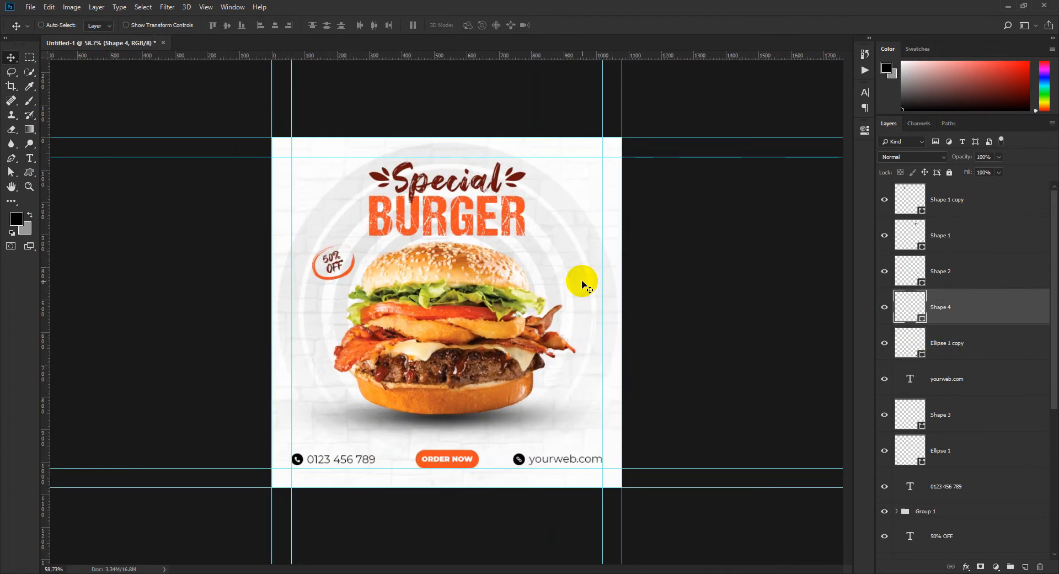
{"action": "key", "text": "ctrl+semicolon"}
{"action": "scroll", "coordinate": [579, 285], "scroll_direction": "down", "scroll_amount": 3}
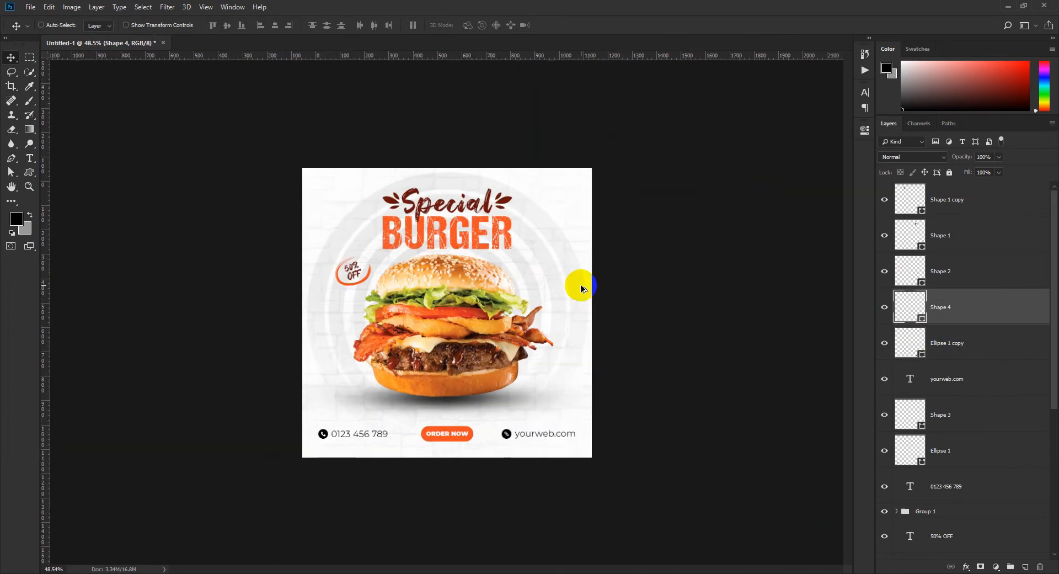
{"action": "scroll", "coordinate": [567, 364], "scroll_direction": "up", "scroll_amount": 2}
{"action": "scroll", "coordinate": [553, 442], "scroll_direction": "up", "scroll_amount": 2}
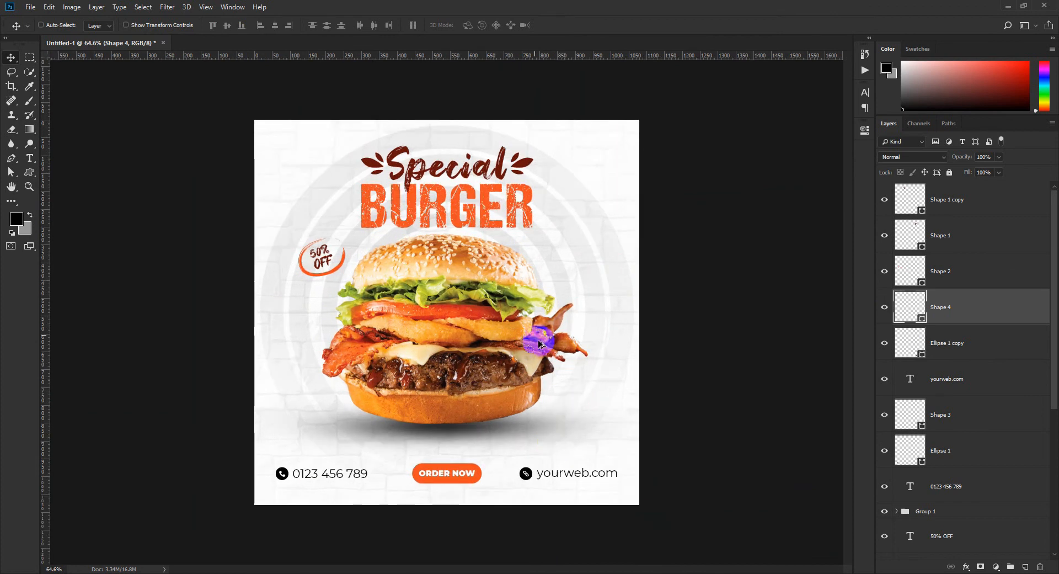
{"action": "scroll", "coordinate": [533, 334], "scroll_direction": "down", "scroll_amount": 3}
{"action": "scroll", "coordinate": [528, 326], "scroll_direction": "up", "scroll_amount": 1}
{"action": "scroll", "coordinate": [584, 341], "scroll_direction": "up", "scroll_amount": 1}
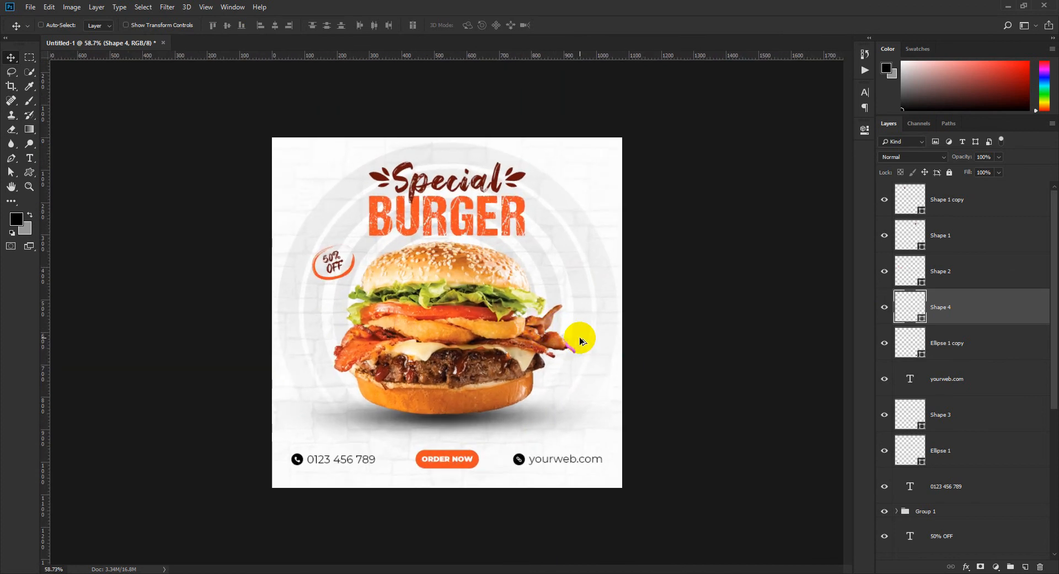
Fade the ring pattern of Layer 1 further with gradients on its mask, inward from the canvas's left side and down from its top edge.
{"action": "scroll", "coordinate": [945, 466], "scroll_direction": "down", "scroll_amount": 5}
{"action": "left_click", "coordinate": [953, 477]}
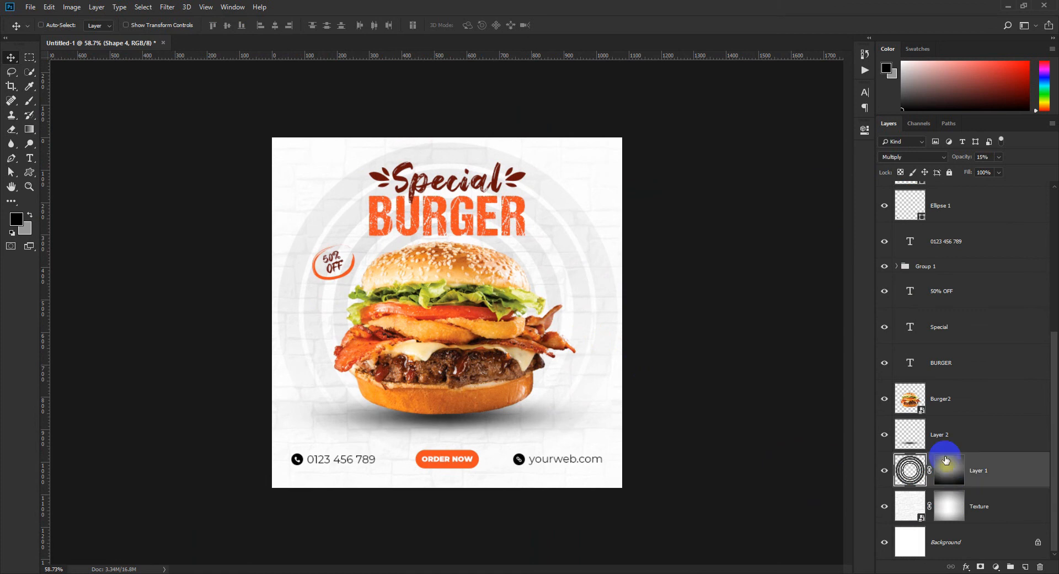
{"action": "left_click", "coordinate": [32, 127]}
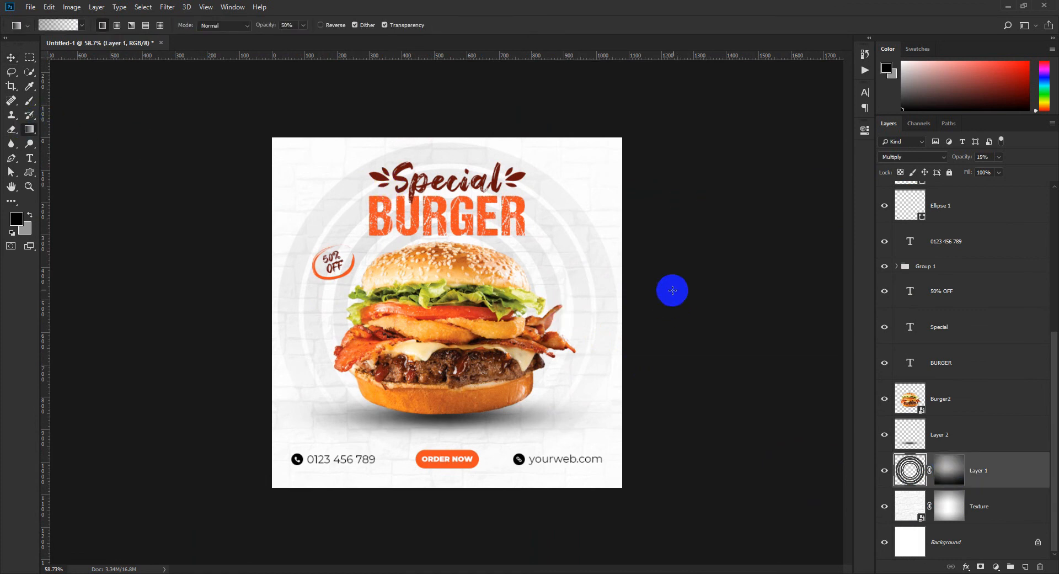
{"action": "left_click_drag", "start_coordinate": [262, 284], "coordinate": [471, 296]}
{"action": "left_click_drag", "start_coordinate": [273, 323], "coordinate": [460, 320]}
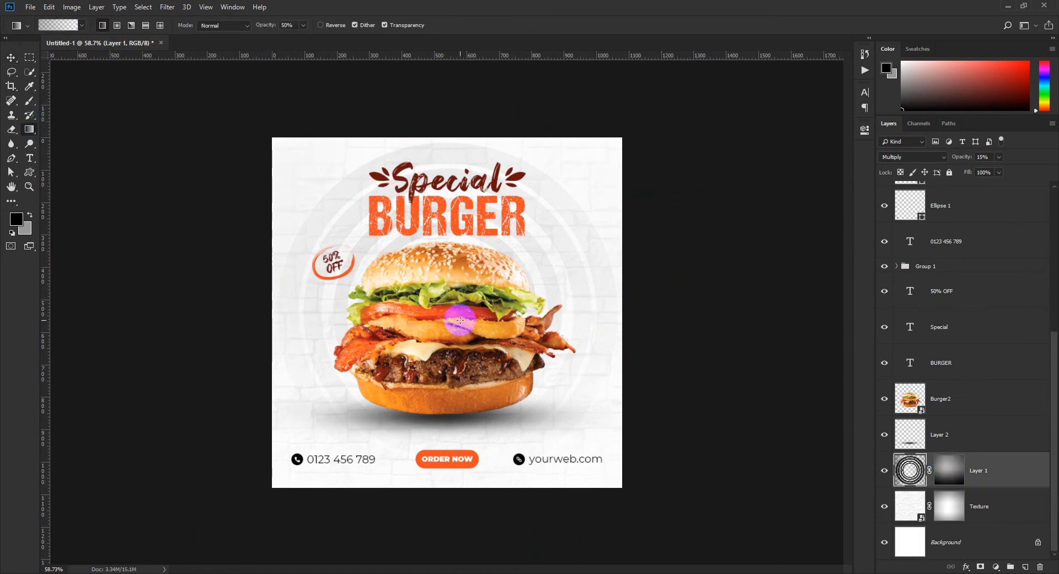
{"action": "left_click_drag", "start_coordinate": [459, 124], "coordinate": [434, 314]}
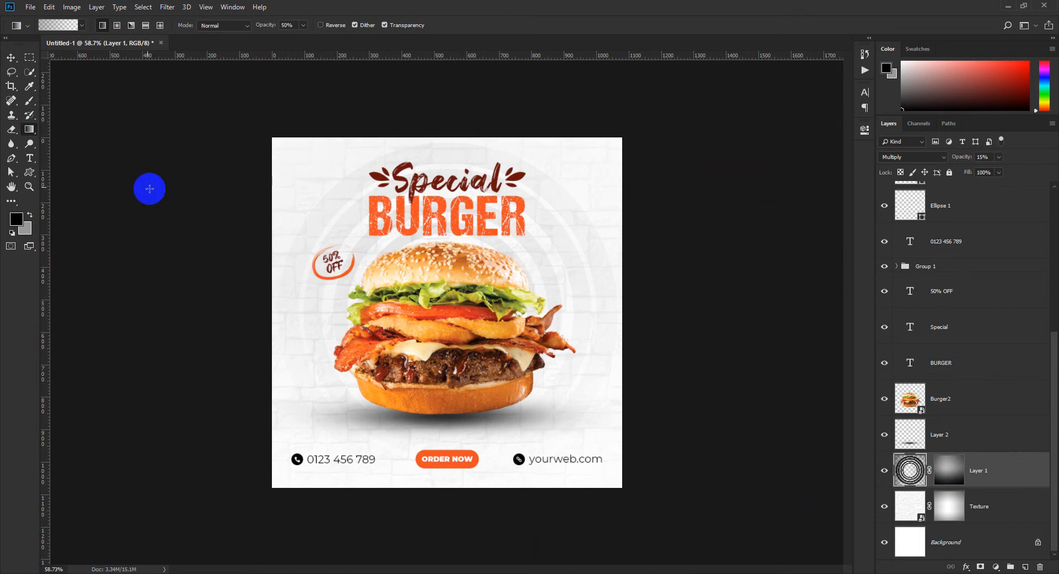
{"action": "left_click", "coordinate": [11, 58]}
{"action": "scroll", "coordinate": [407, 293], "scroll_direction": "down", "scroll_amount": 1}
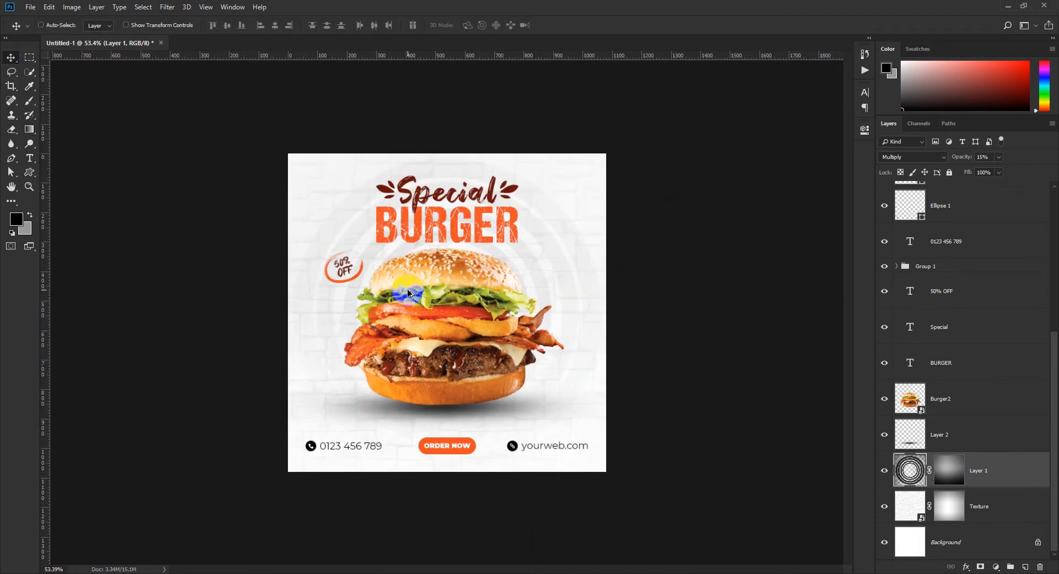
{"action": "scroll", "coordinate": [409, 292], "scroll_direction": "up", "scroll_amount": 2}
{"action": "scroll", "coordinate": [409, 292], "scroll_direction": "down", "scroll_amount": 1}
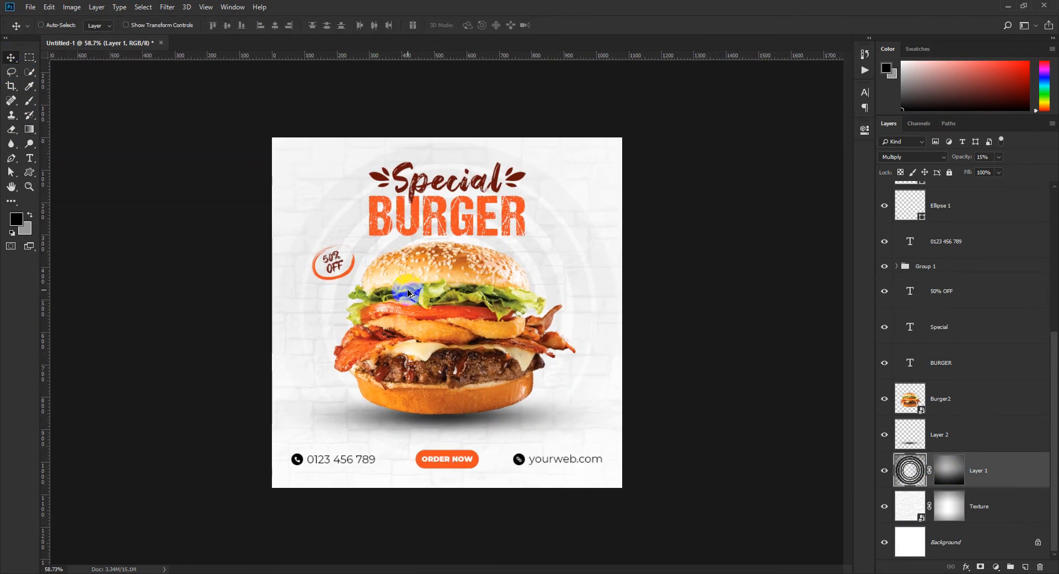
{"action": "scroll", "coordinate": [409, 293], "scroll_direction": "up", "scroll_amount": 1}
Centre the ORDER NOW button group horizontally on the canvas.
{"action": "scroll", "coordinate": [987, 381], "scroll_direction": "up", "scroll_amount": 3}
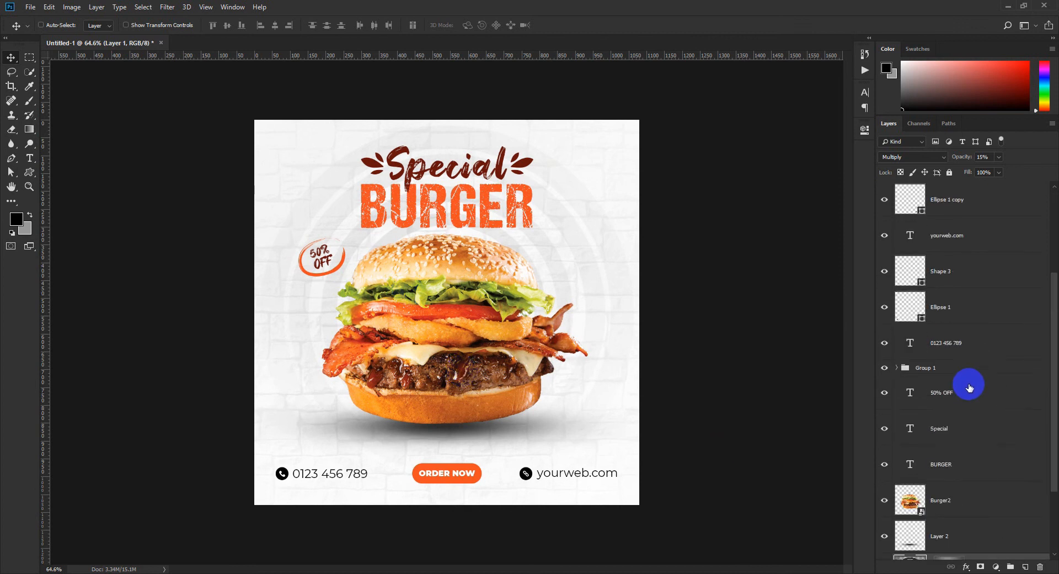
{"action": "left_click", "coordinate": [956, 367]}
{"action": "key", "text": "ctrl+a"}
{"action": "left_click", "coordinate": [276, 26]}
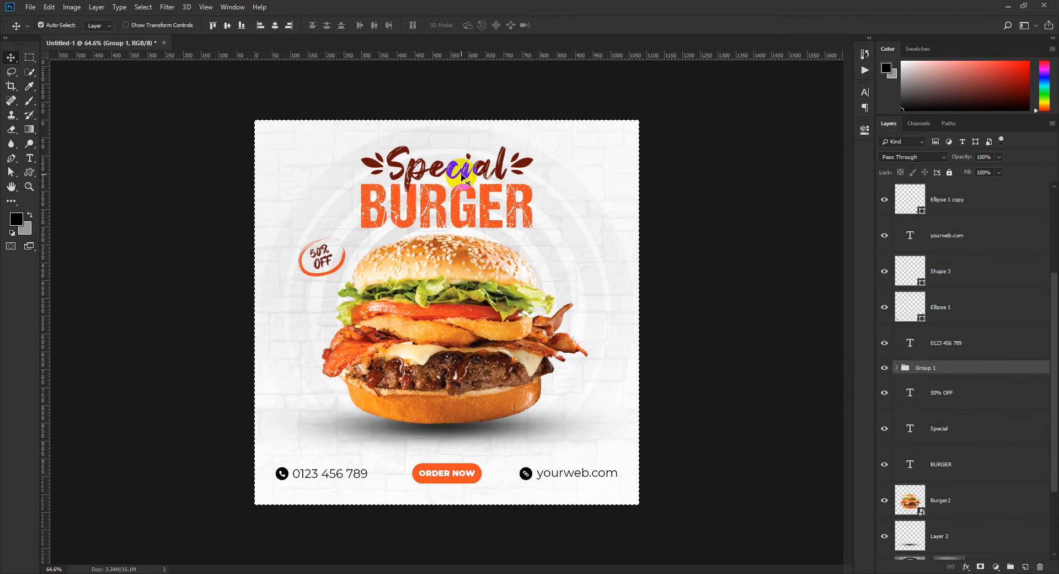
Shift the ORDER NOW button group 10 px to the left, keeping it level with the phone and website contacts.
{"action": "scroll", "coordinate": [558, 499], "scroll_direction": "up", "scroll_amount": 5}
{"action": "left_click_drag", "start_coordinate": [558, 499], "coordinate": [560, 338]}
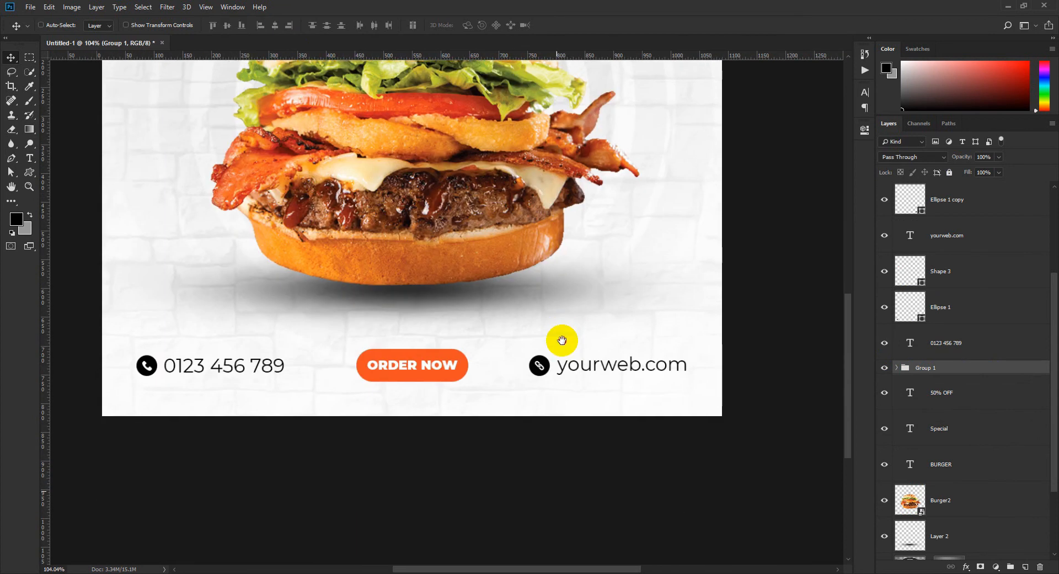
{"action": "left_click_drag", "start_coordinate": [406, 366], "coordinate": [401, 370]}
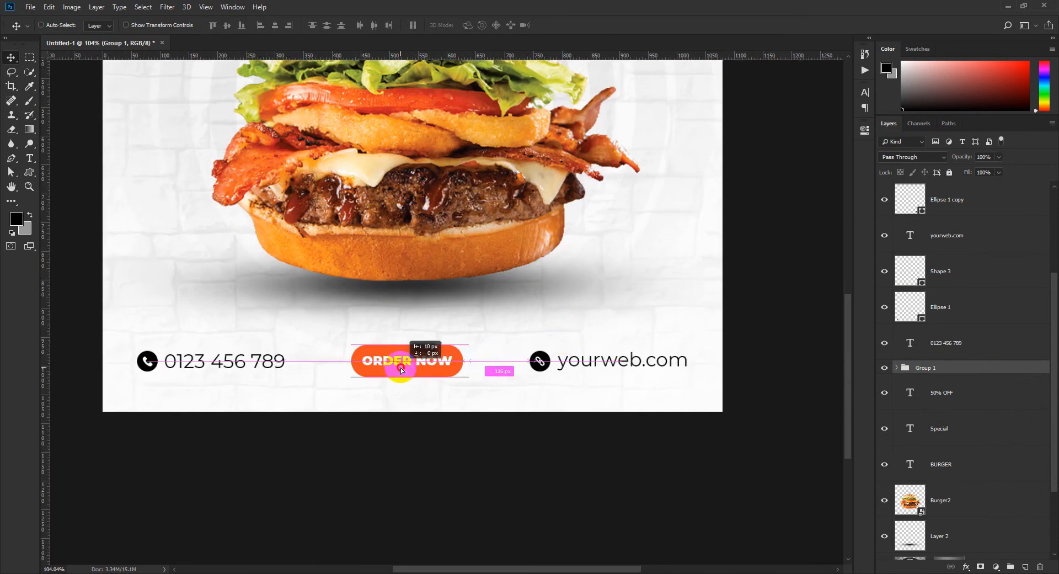
{"action": "scroll", "coordinate": [446, 377], "scroll_direction": "down", "scroll_amount": 3}
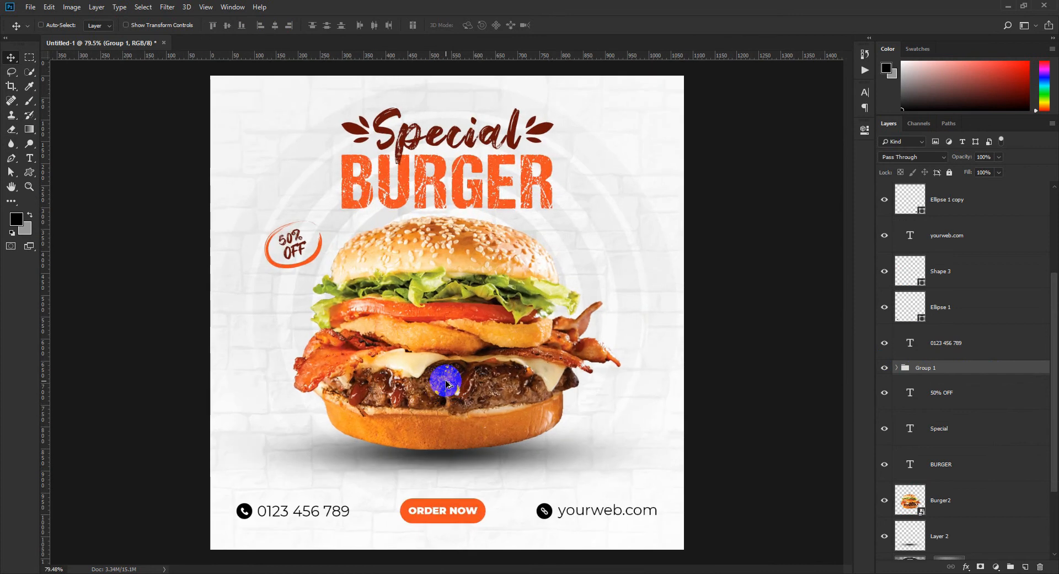
{"action": "scroll", "coordinate": [447, 383], "scroll_direction": "down", "scroll_amount": 2}
{"action": "key", "text": "ctrl"}
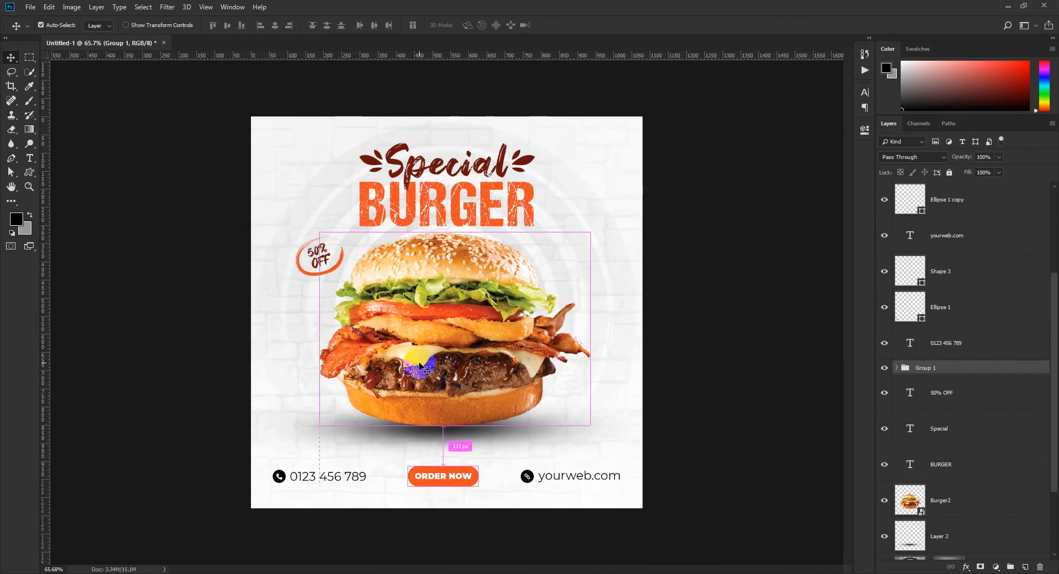
Show the guides and add a two-line LOGO HERE text in the post's upper-left corner in Montserrat Regular, 8 pt.
{"action": "key", "text": "ctrl+semicolon"}
{"action": "scroll", "coordinate": [449, 309], "scroll_direction": "up", "scroll_amount": 1}
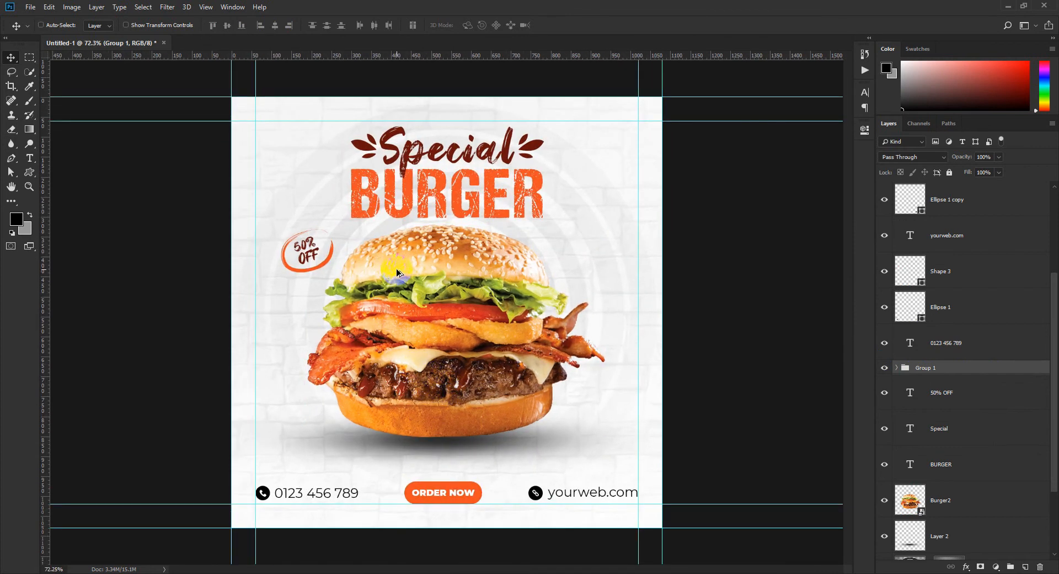
{"action": "left_click", "coordinate": [31, 156]}
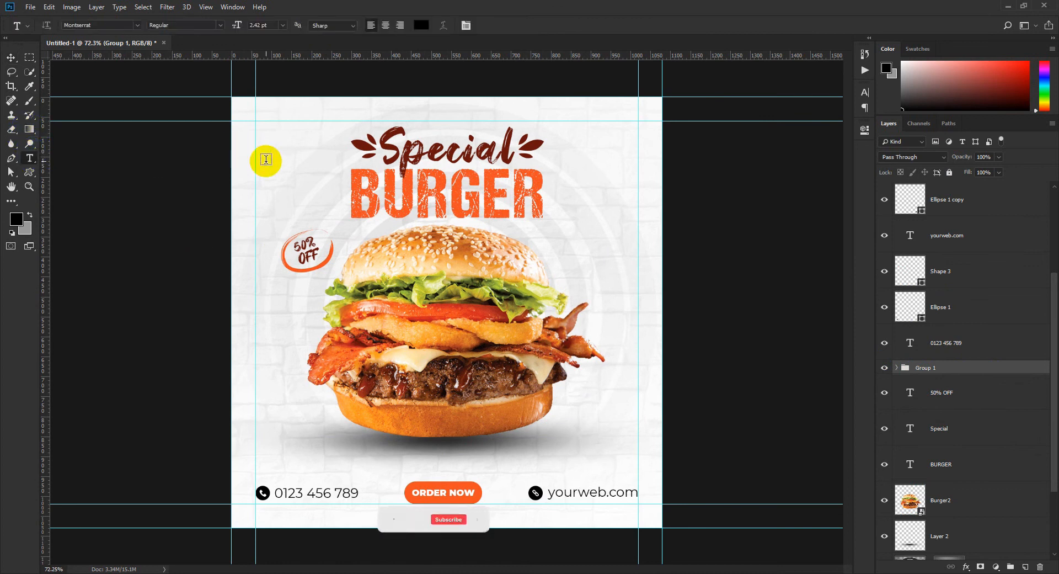
{"action": "left_click", "coordinate": [264, 157]}
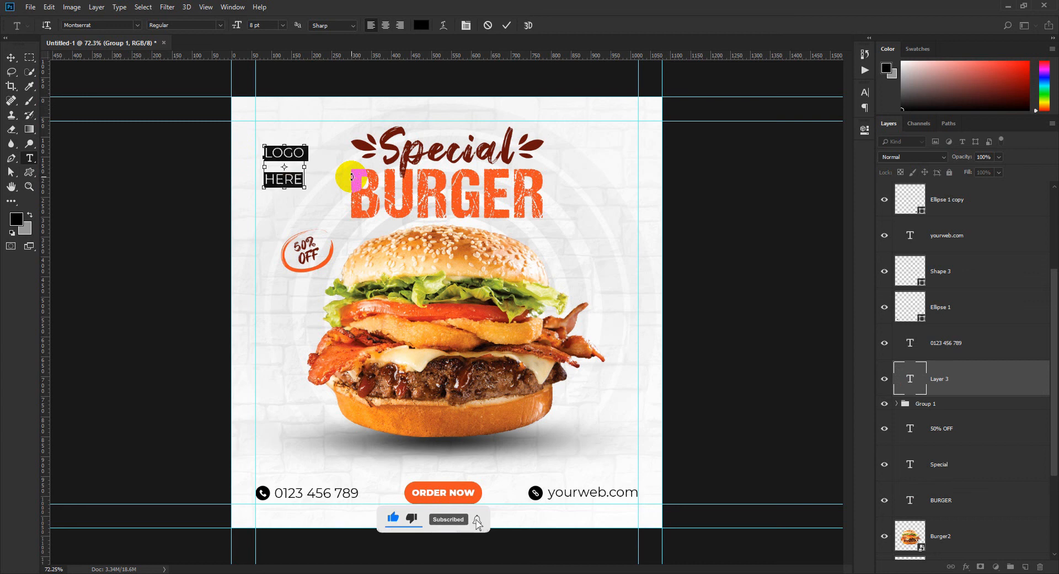
Try an 8 pt leading and a tracking of 40 on the LOGO HERE text, and undo it.
{"action": "left_click", "coordinate": [865, 92]}
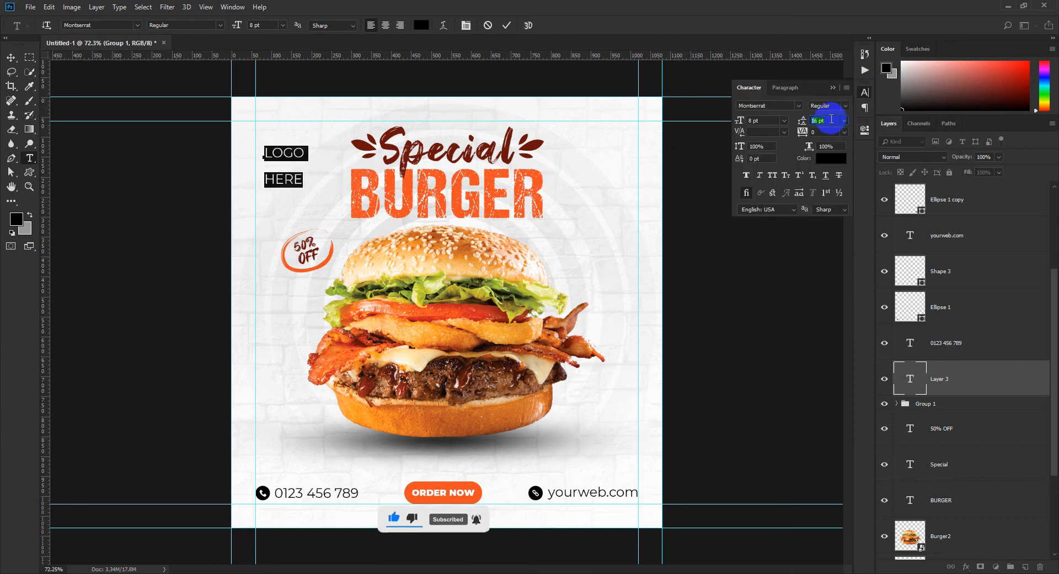
{"action": "key", "text": "Down"}
{"action": "key", "text": "Down"}
{"action": "key", "text": "Down"}
{"action": "key", "text": "Down"}
{"action": "key", "text": "Down"}
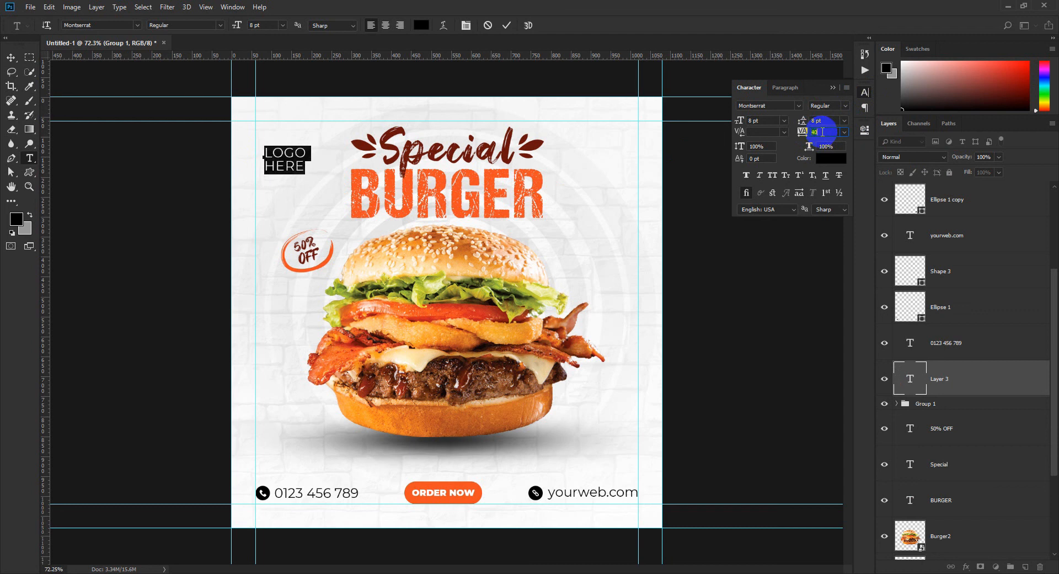
{"action": "key", "text": "ctrl+z"}
{"action": "left_click", "coordinate": [507, 26]}
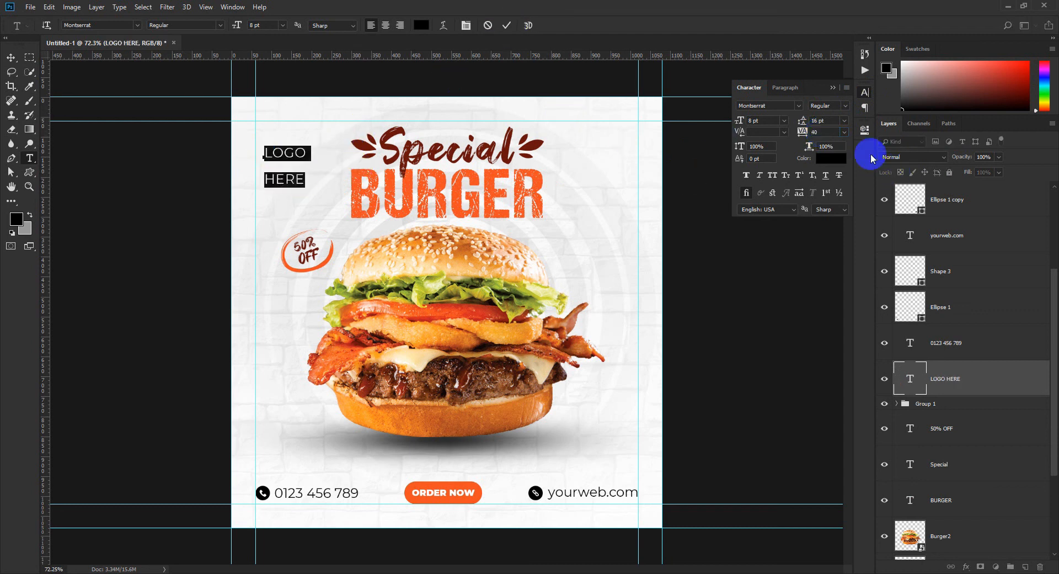
Set the LOGO HERE text's leading to 8 pt and the tracking of its second line to 40.
{"action": "left_click", "coordinate": [830, 133]}
{"action": "left_click", "coordinate": [807, 133]}
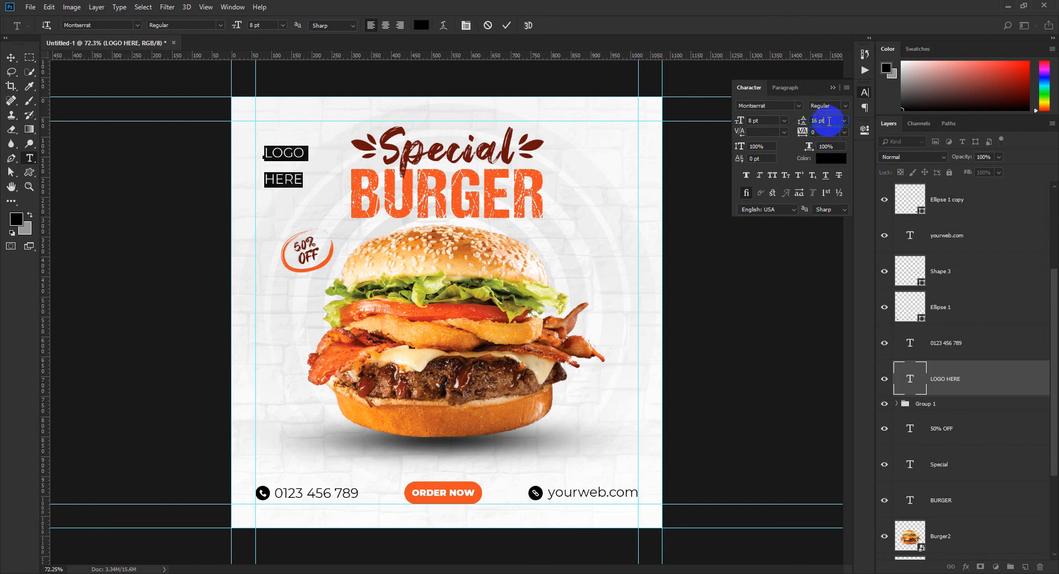
{"action": "left_click", "coordinate": [506, 25]}
{"action": "double_click", "coordinate": [300, 166]}
{"action": "left_click", "coordinate": [826, 130]}
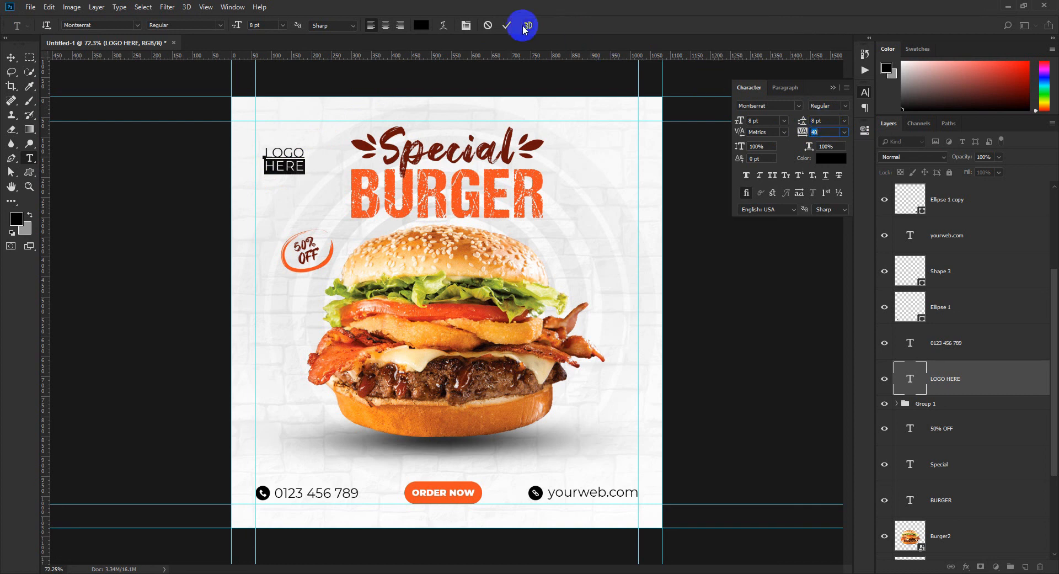
{"action": "left_click", "coordinate": [506, 25]}
Move the LOGO HERE text onto the left margin guide beside the headline and hide the guides to check the layout.
{"action": "left_click", "coordinate": [11, 57]}
{"action": "mouse_move", "coordinate": [290, 163]}
{"action": "left_mouse_down"}
{"action": "mouse_move", "coordinate": [281, 162]}
{"action": "mouse_move", "coordinate": [302, 173]}
{"action": "left_mouse_up"}
{"action": "scroll", "coordinate": [326, 167], "scroll_direction": "down", "scroll_amount": 4}
{"action": "scroll", "coordinate": [301, 165], "scroll_direction": "up", "scroll_amount": 2}
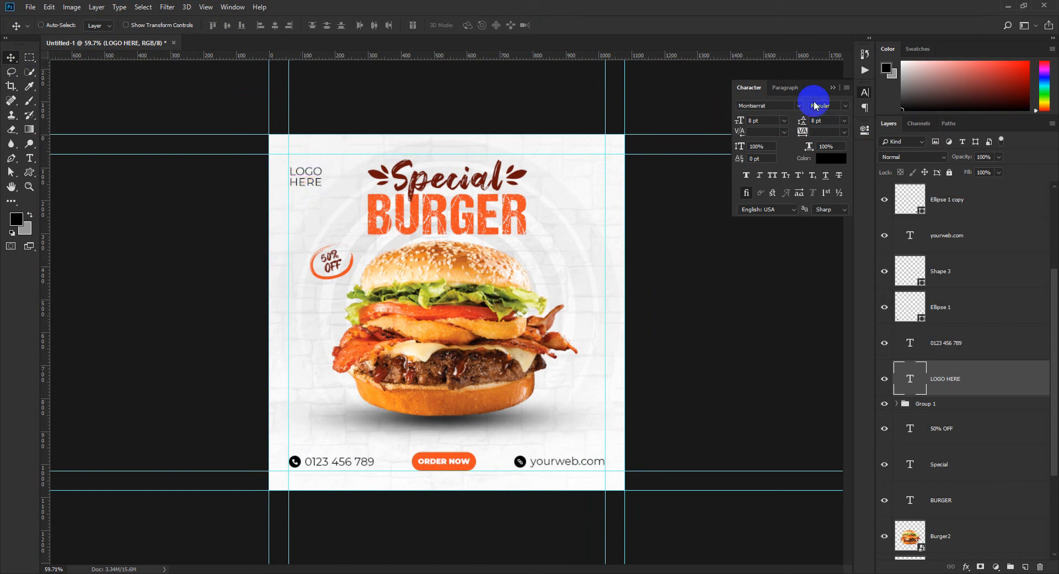
{"action": "left_click", "coordinate": [833, 87]}
{"action": "scroll", "coordinate": [489, 170], "scroll_direction": "down", "scroll_amount": 4}
{"action": "scroll", "coordinate": [492, 182], "scroll_direction": "up", "scroll_amount": 3}
{"action": "key", "text": "ctrl+semicolon"}
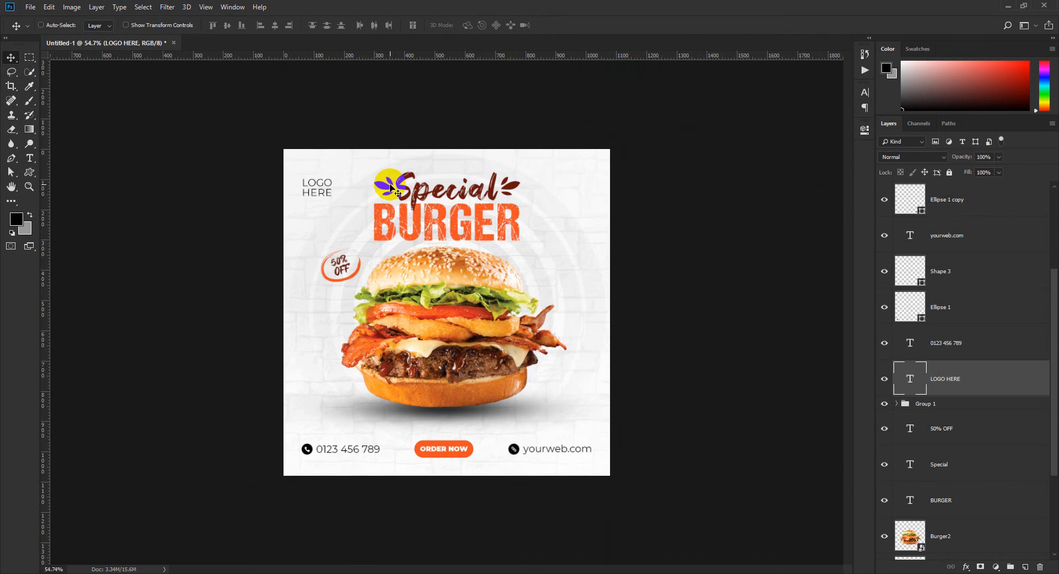
Show the guides again and fine-tune the LOGO HERE text's position against the left margin guide.
{"action": "key", "text": "ctrl+semicolon"}
{"action": "left_click_drag", "start_coordinate": [330, 193], "coordinate": [329, 197]}
{"action": "scroll", "coordinate": [328, 195], "scroll_direction": "up", "scroll_amount": 5}
{"action": "left_click_drag", "start_coordinate": [293, 164], "coordinate": [270, 160]}
{"action": "scroll", "coordinate": [274, 172], "scroll_direction": "down", "scroll_amount": 6}
{"action": "scroll", "coordinate": [295, 182], "scroll_direction": "up", "scroll_amount": 2}
Change the LOGO HERE text's font weight to SemiBold.
{"action": "left_click", "coordinate": [30, 158]}
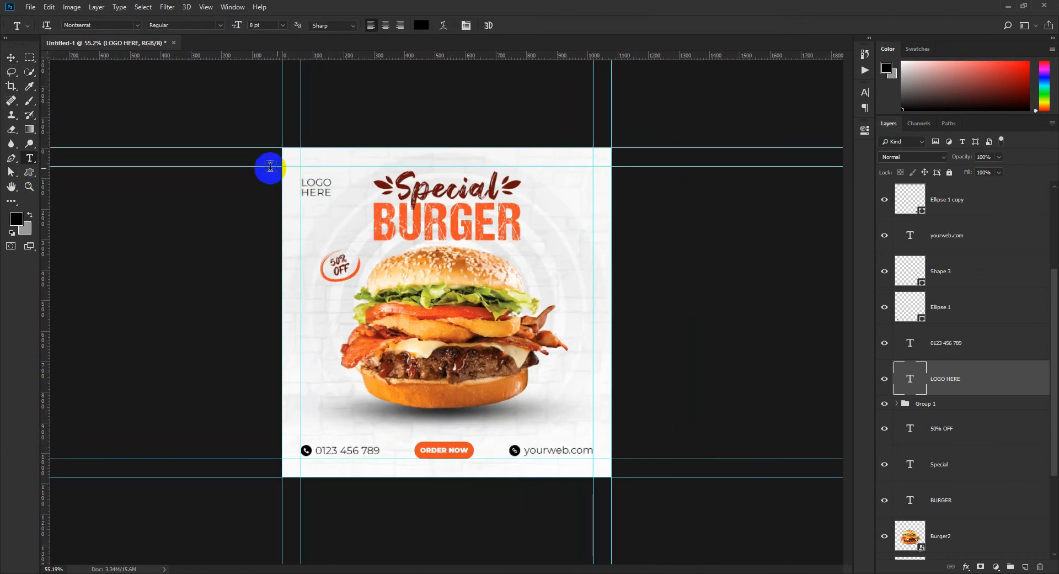
{"action": "left_click", "coordinate": [303, 183]}
{"action": "key", "text": "ctrl+a"}
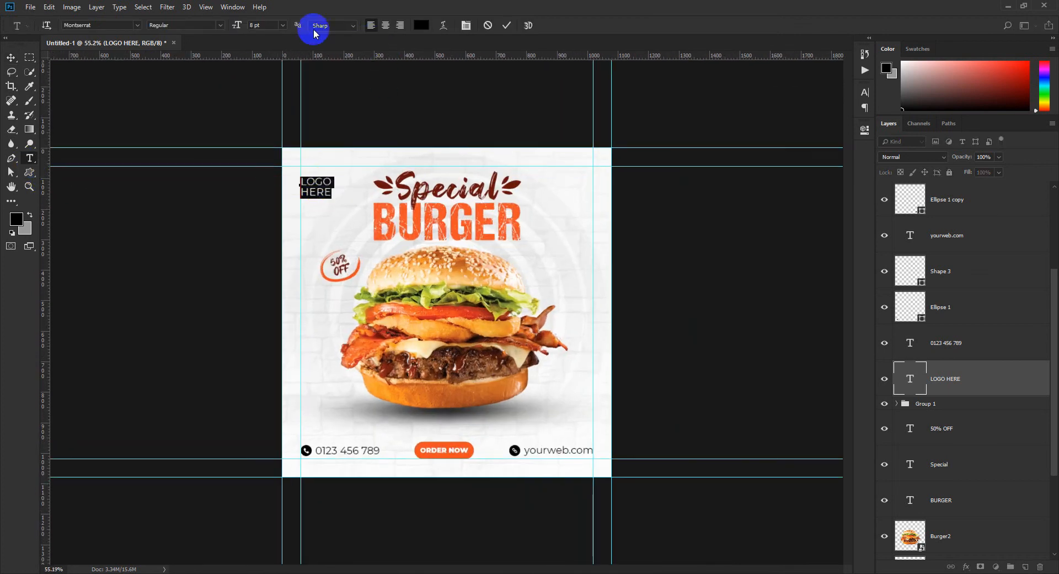
{"action": "left_click", "coordinate": [219, 30]}
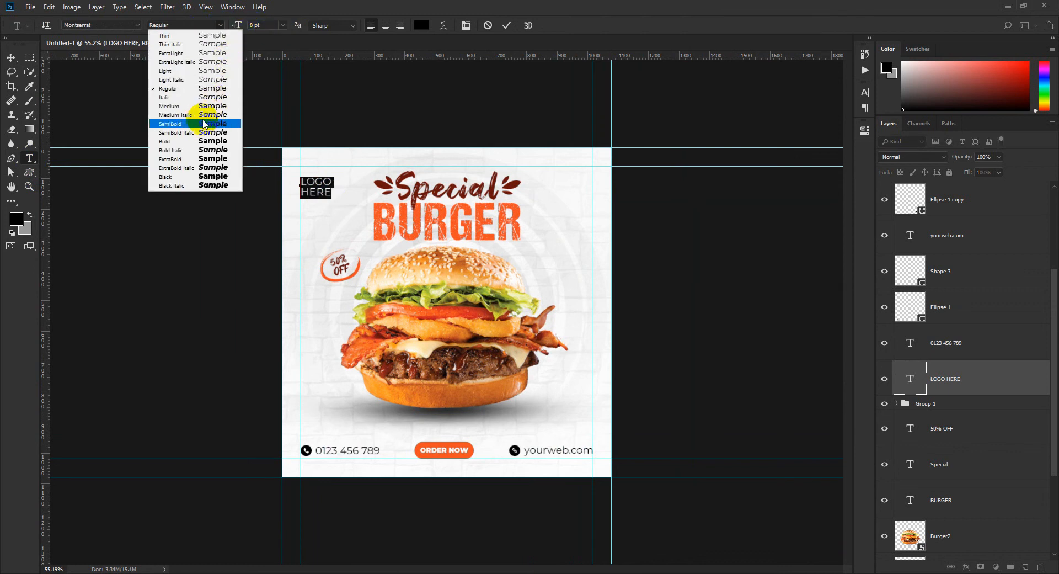
{"action": "left_click", "coordinate": [210, 122]}
{"action": "left_click", "coordinate": [506, 26]}
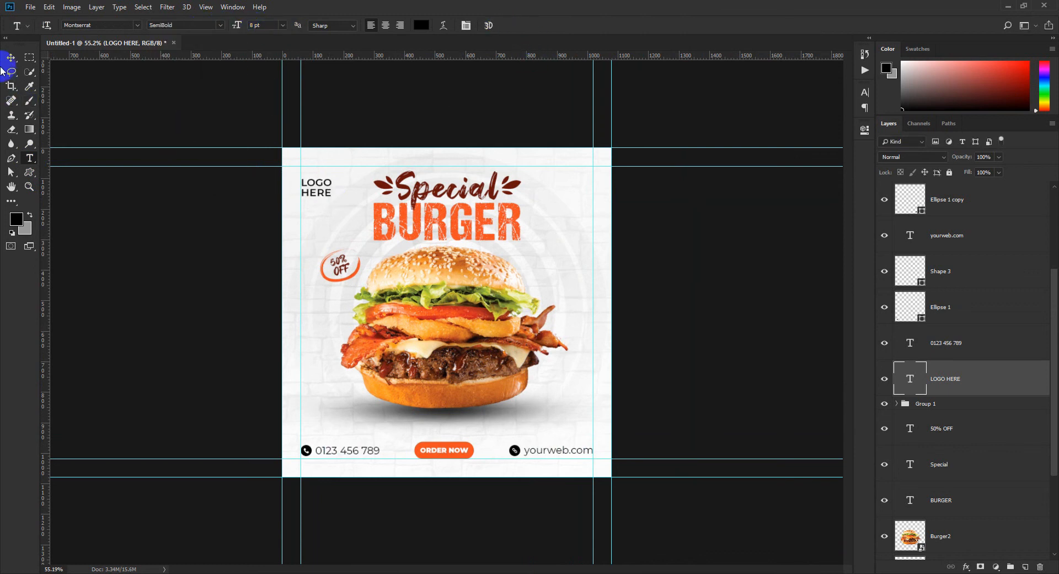
Hide the guides and review the whole burger post with the logo placeholder in place.
{"action": "left_click", "coordinate": [9, 58]}
{"action": "scroll", "coordinate": [281, 213], "scroll_direction": "down", "scroll_amount": 2}
{"action": "scroll", "coordinate": [281, 213], "scroll_direction": "up", "scroll_amount": 3}
{"action": "key", "text": "ctrl"}
{"action": "key", "text": "ctrl+h"}
{"action": "scroll", "coordinate": [282, 218], "scroll_direction": "down", "scroll_amount": 2}
{"action": "scroll", "coordinate": [280, 222], "scroll_direction": "up", "scroll_amount": 2}
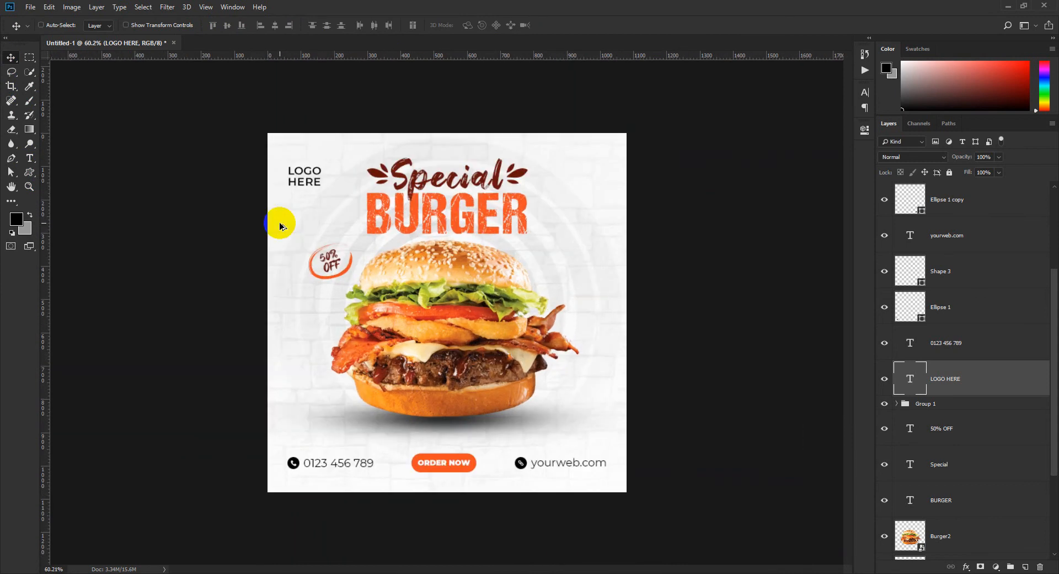
{"action": "scroll", "coordinate": [324, 253], "scroll_direction": "up", "scroll_amount": 2}
{"action": "scroll", "coordinate": [324, 253], "scroll_direction": "down", "scroll_amount": 2}
{"action": "scroll", "coordinate": [324, 254], "scroll_direction": "up", "scroll_amount": 2}
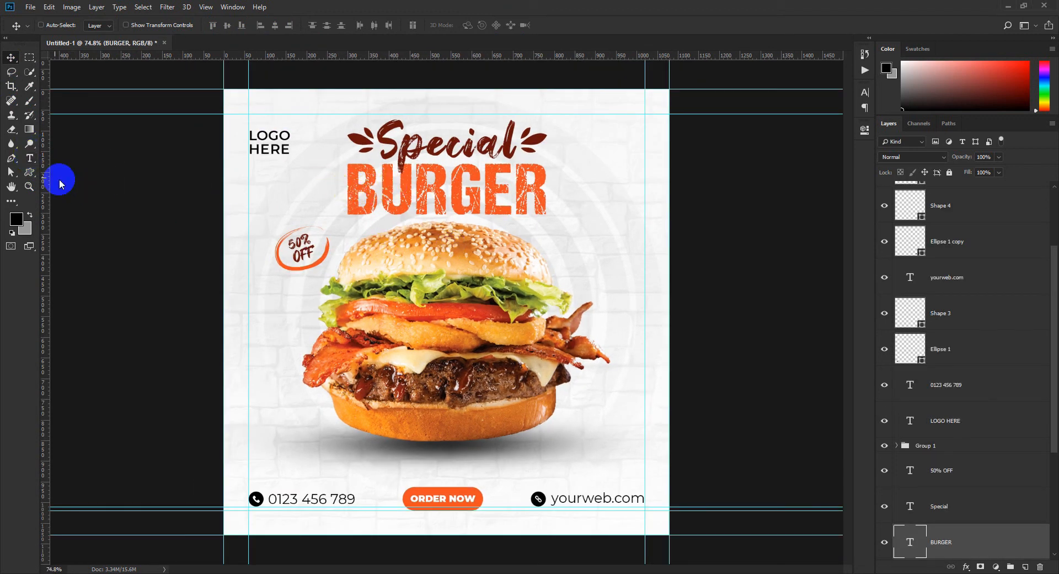
Set the tracking of the BURGER headline text to 0.
{"action": "left_click", "coordinate": [28, 160]}
{"action": "left_click", "coordinate": [345, 184]}
{"action": "key", "text": "ctrl+a"}
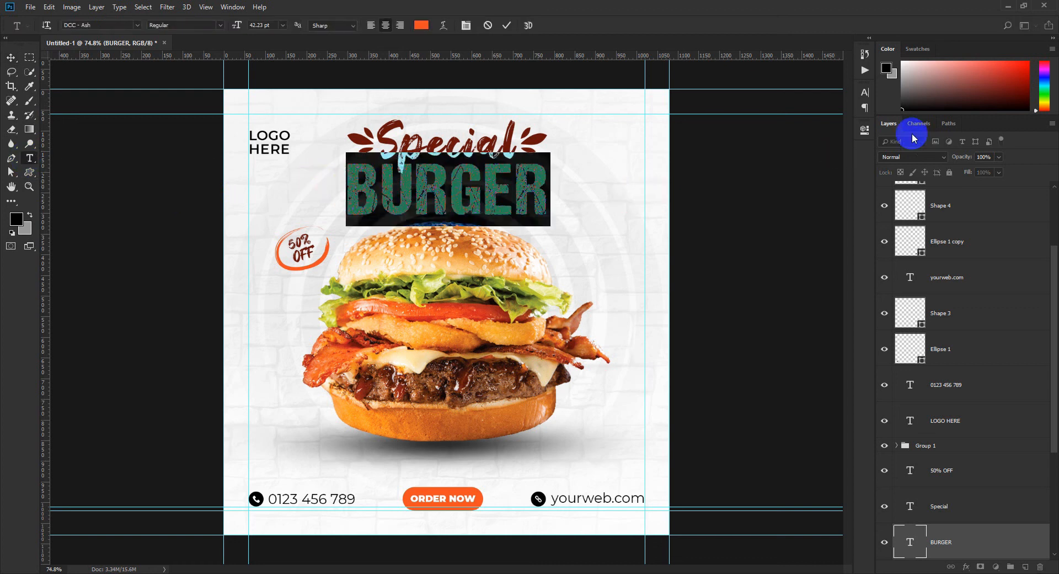
{"action": "left_click", "coordinate": [865, 95]}
{"action": "left_click", "coordinate": [823, 133]}
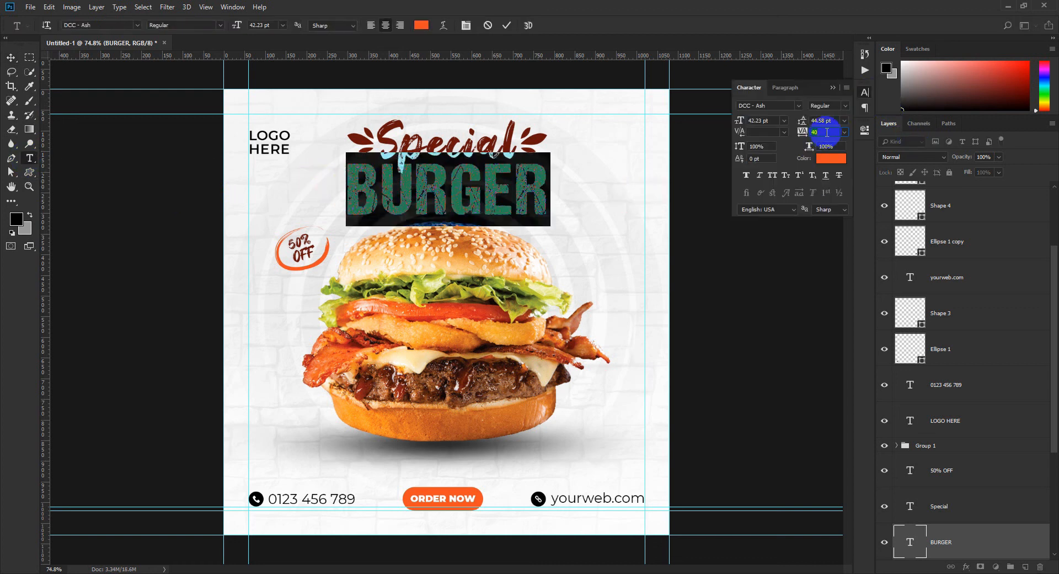
{"action": "type", "text": "0"}
{"action": "left_click", "coordinate": [835, 88]}
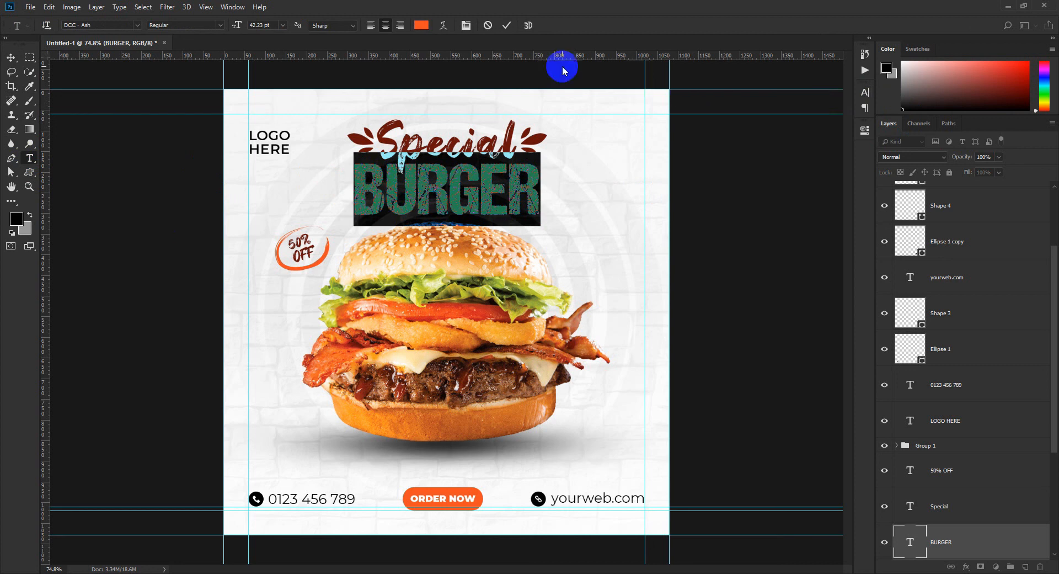
Recolor the BURGER headline text to red #c12221, sampled from the burger's tomato slice.
{"action": "left_click", "coordinate": [422, 26]}
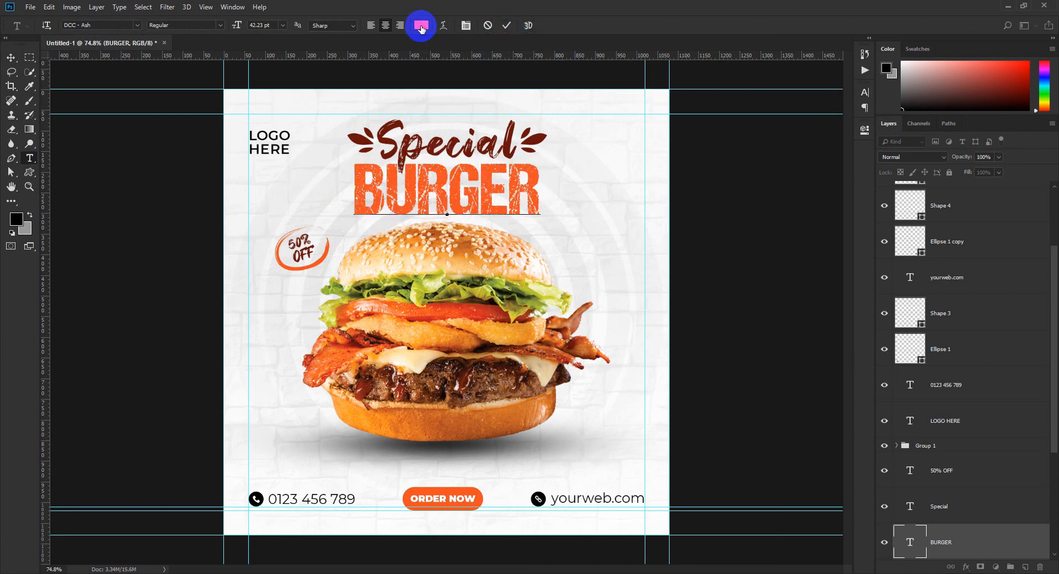
{"action": "left_click", "coordinate": [420, 312]}
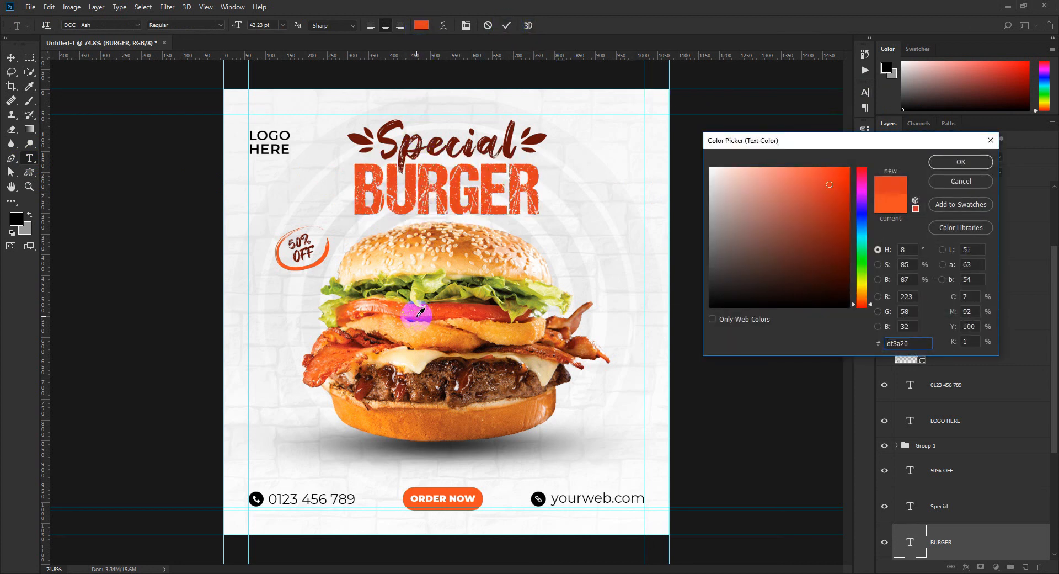
{"action": "left_click", "coordinate": [422, 313]}
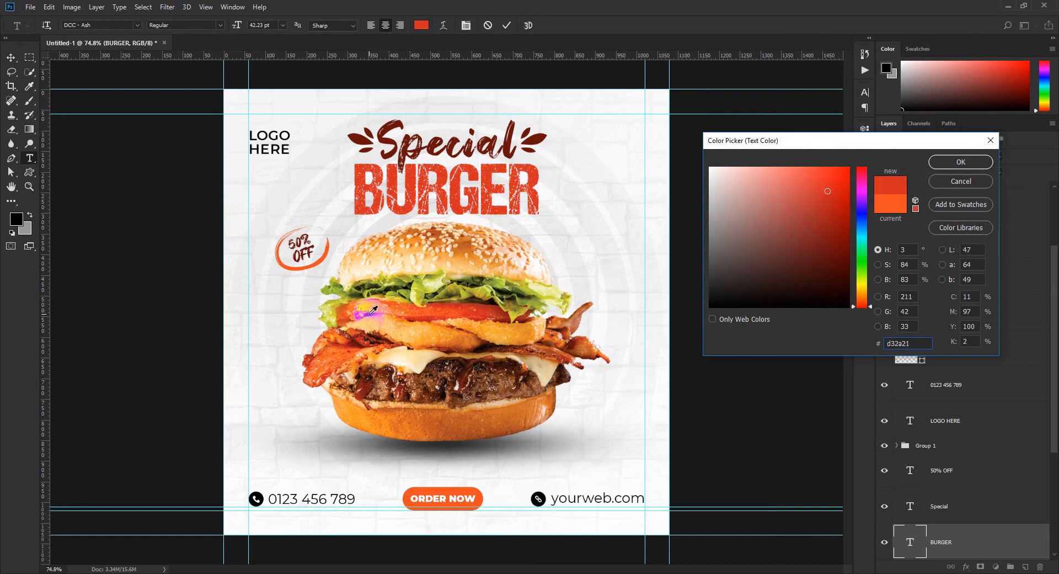
{"action": "left_click", "coordinate": [427, 312]}
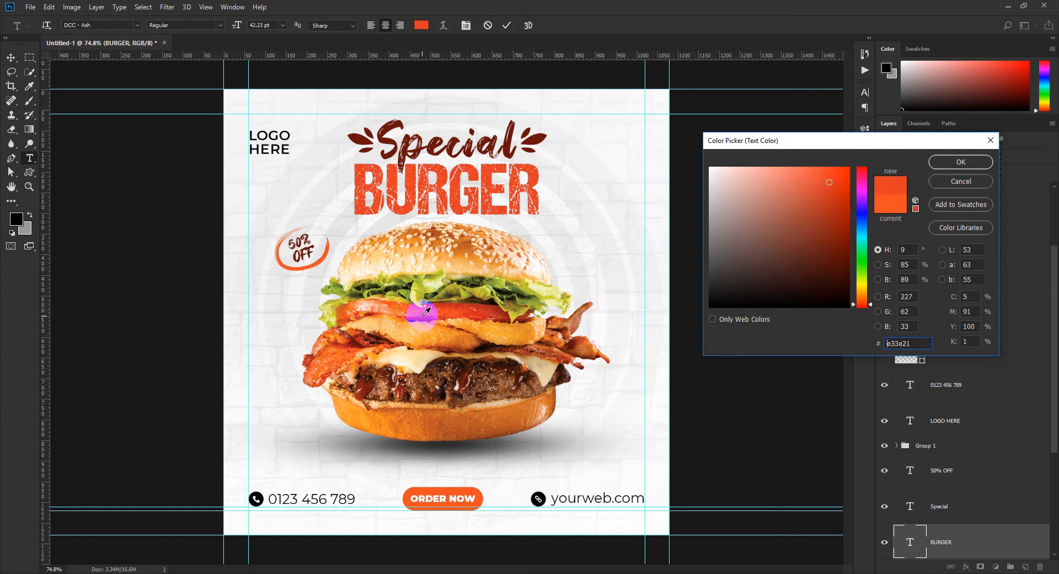
{"action": "left_click", "coordinate": [425, 312]}
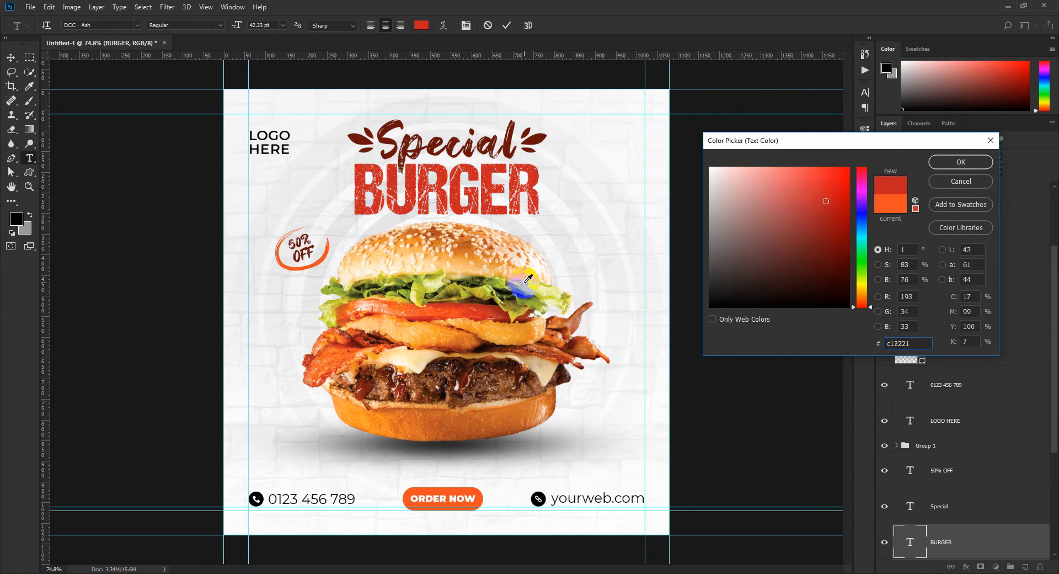
{"action": "left_click", "coordinate": [940, 163]}
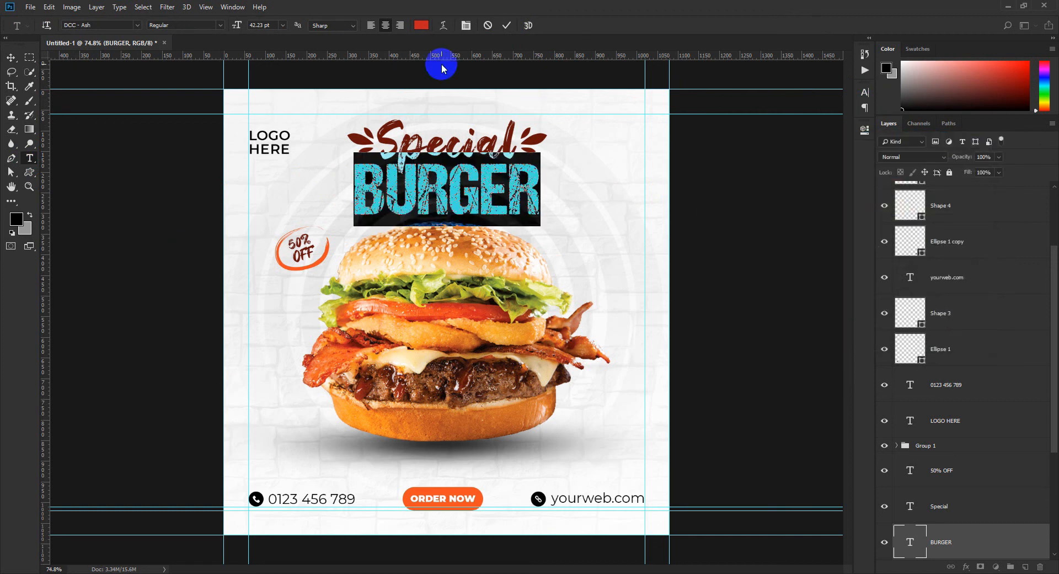
{"action": "left_click", "coordinate": [506, 26]}
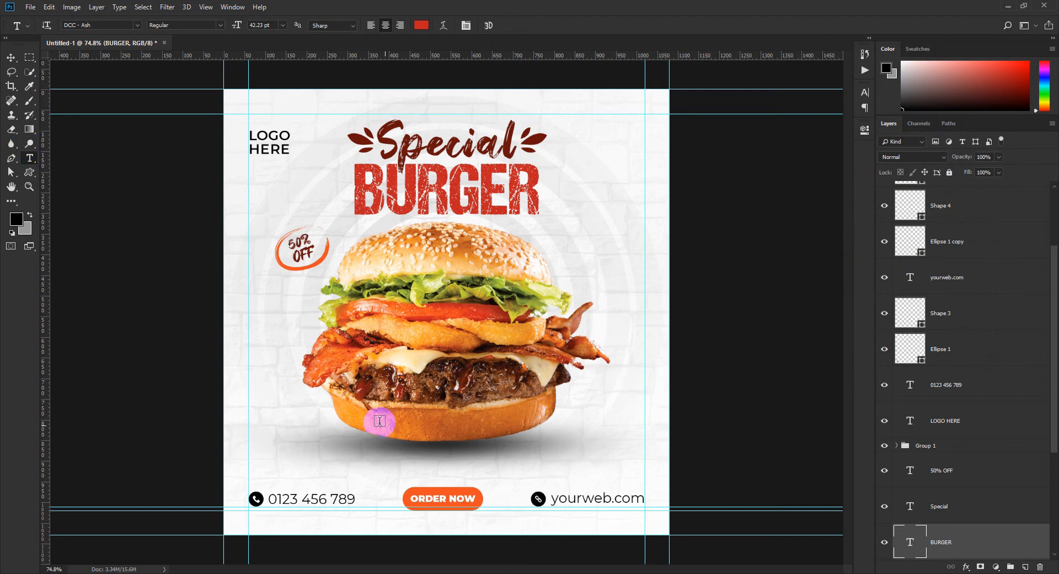
{"action": "key", "text": "v"}
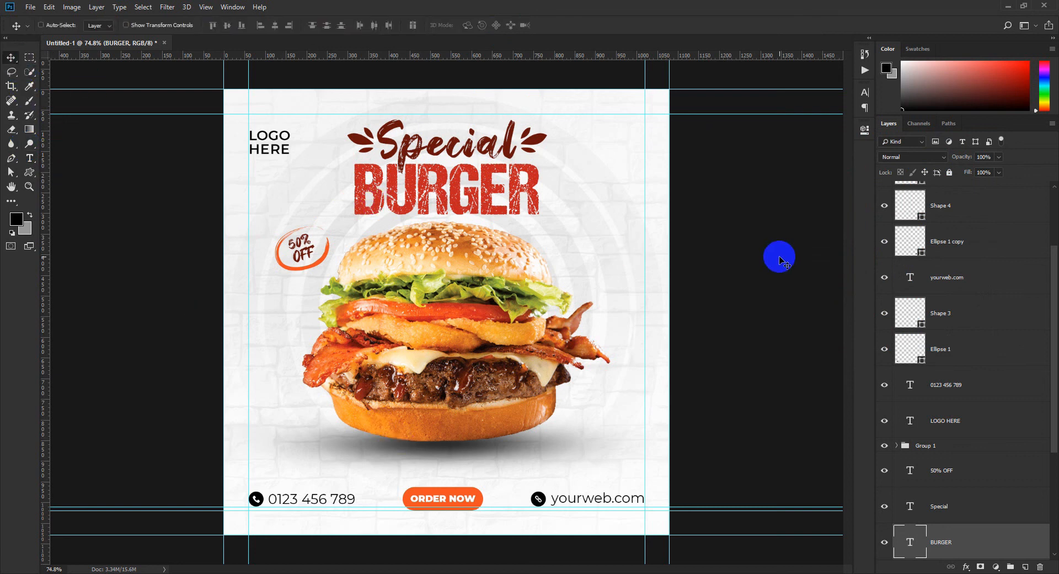
Recolor the ORDER NOW button's rectangle to #c12221, sampled from the BURGER headline, and collapse its layer group.
{"action": "scroll", "coordinate": [651, 262], "scroll_direction": "down", "scroll_amount": 1, "text": "alt"}
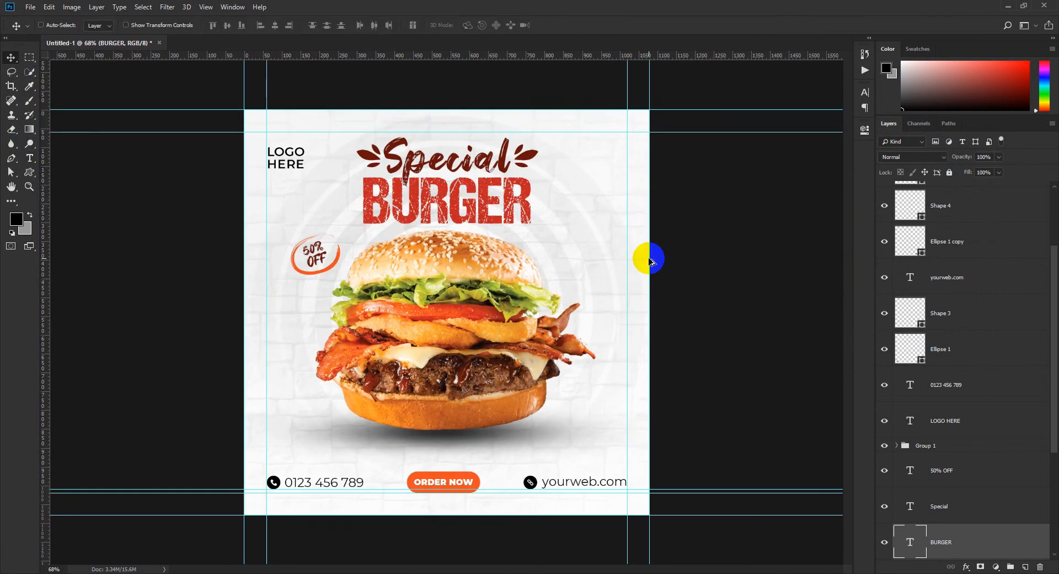
{"action": "scroll", "coordinate": [951, 493], "scroll_direction": "down", "scroll_amount": 5}
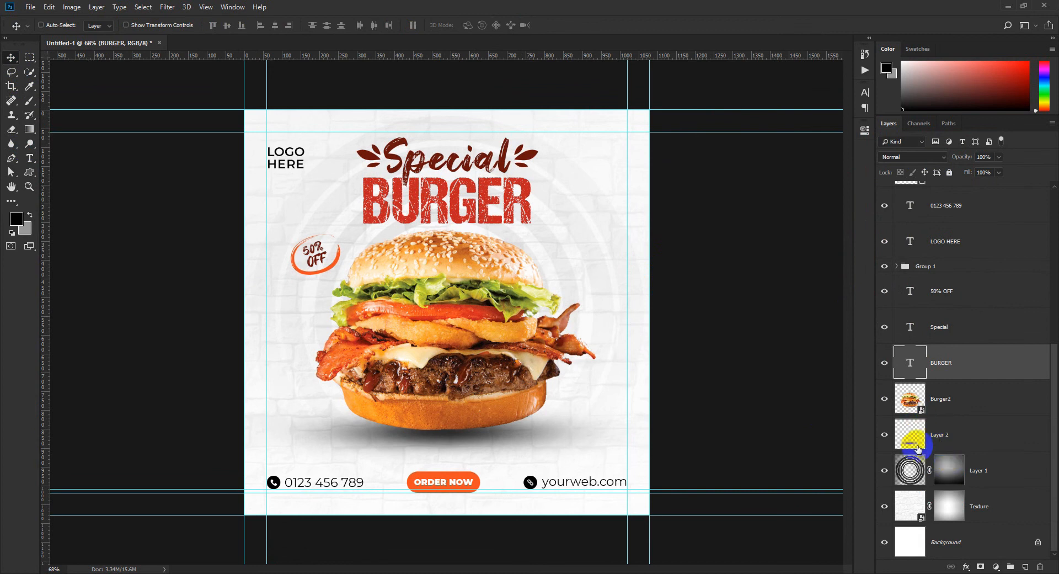
{"action": "scroll", "coordinate": [961, 405], "scroll_direction": "up", "scroll_amount": 4}
{"action": "left_click", "coordinate": [897, 410]}
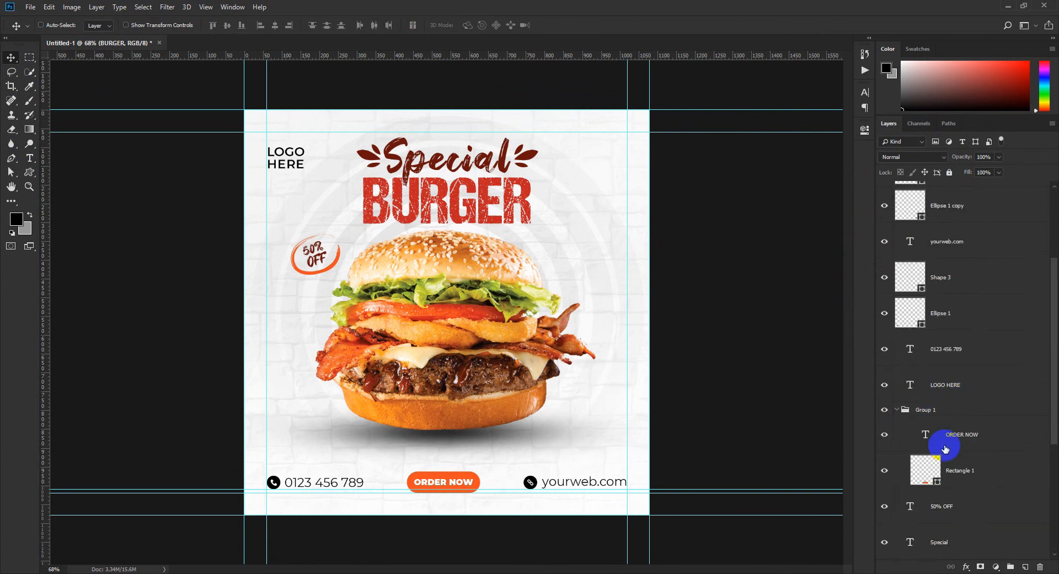
{"action": "double_click", "coordinate": [932, 478]}
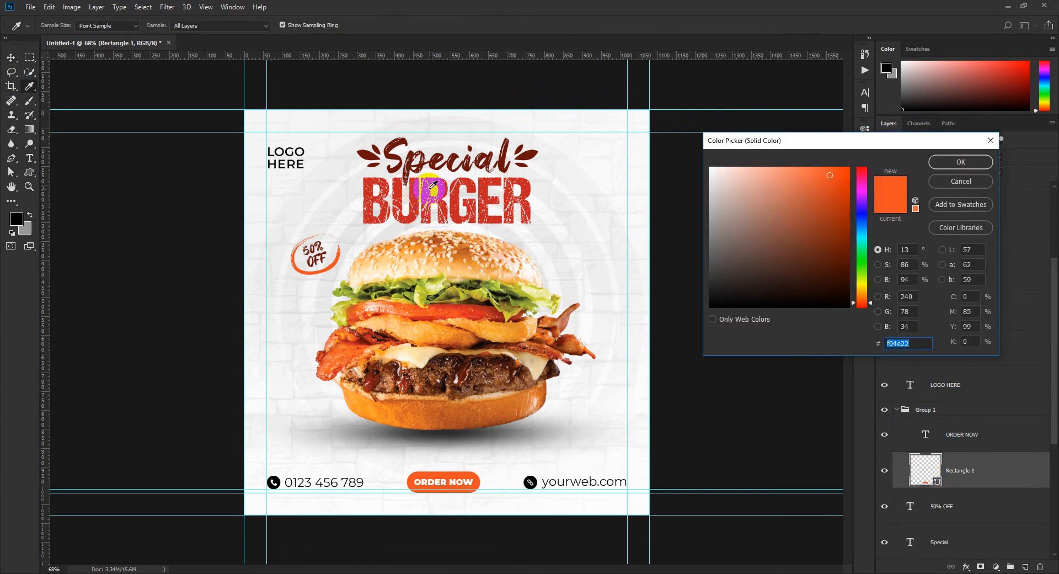
{"action": "left_click", "coordinate": [449, 184]}
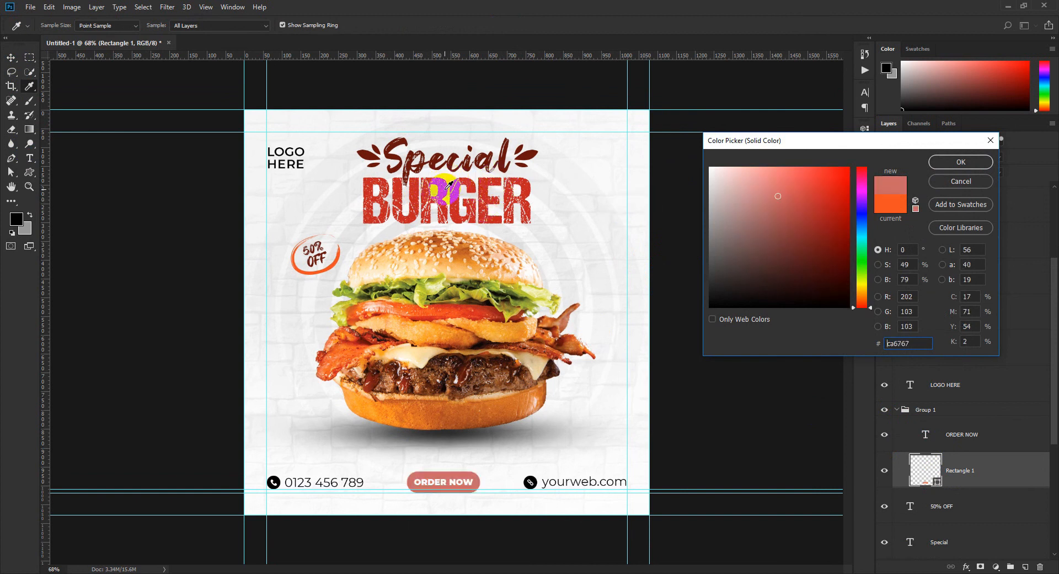
{"action": "left_click_drag", "start_coordinate": [446, 186], "coordinate": [443, 191]}
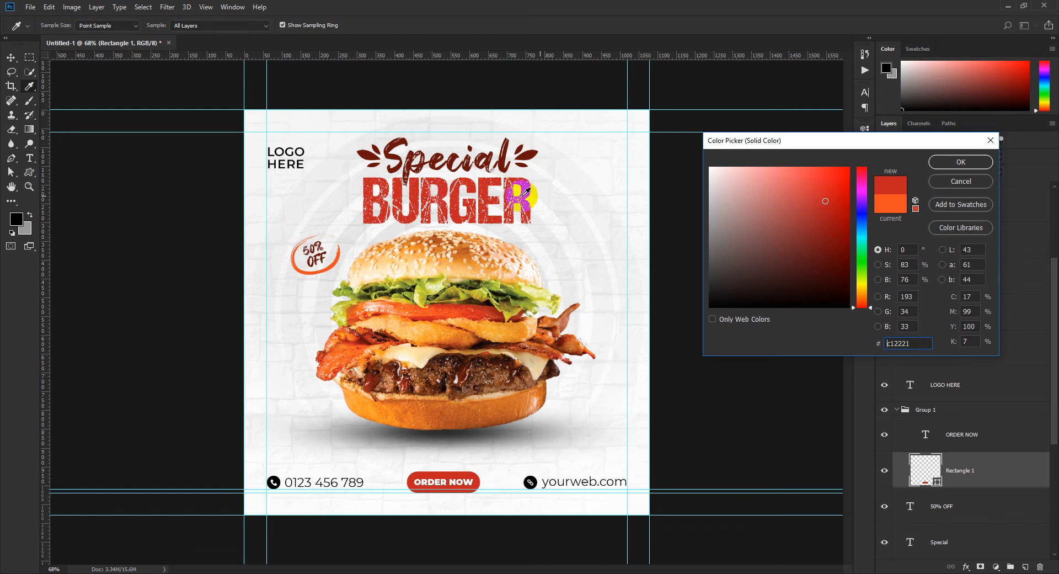
{"action": "left_click", "coordinate": [970, 164]}
{"action": "scroll", "coordinate": [488, 288], "scroll_direction": "down", "scroll_amount": 2}
{"action": "scroll", "coordinate": [487, 288], "scroll_direction": "up", "scroll_amount": 1}
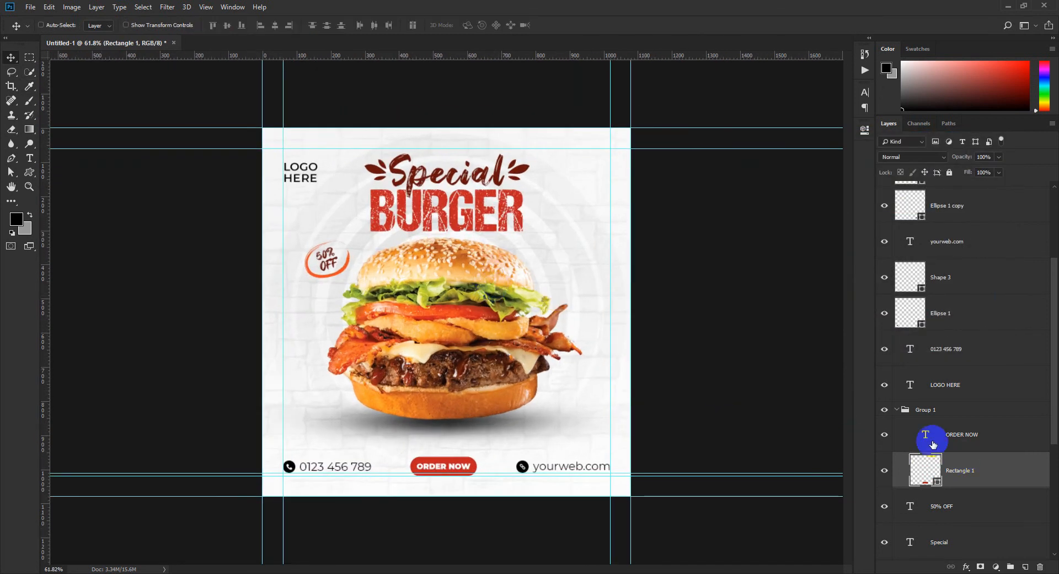
{"action": "left_click", "coordinate": [897, 409]}
{"action": "left_click", "coordinate": [923, 408]}
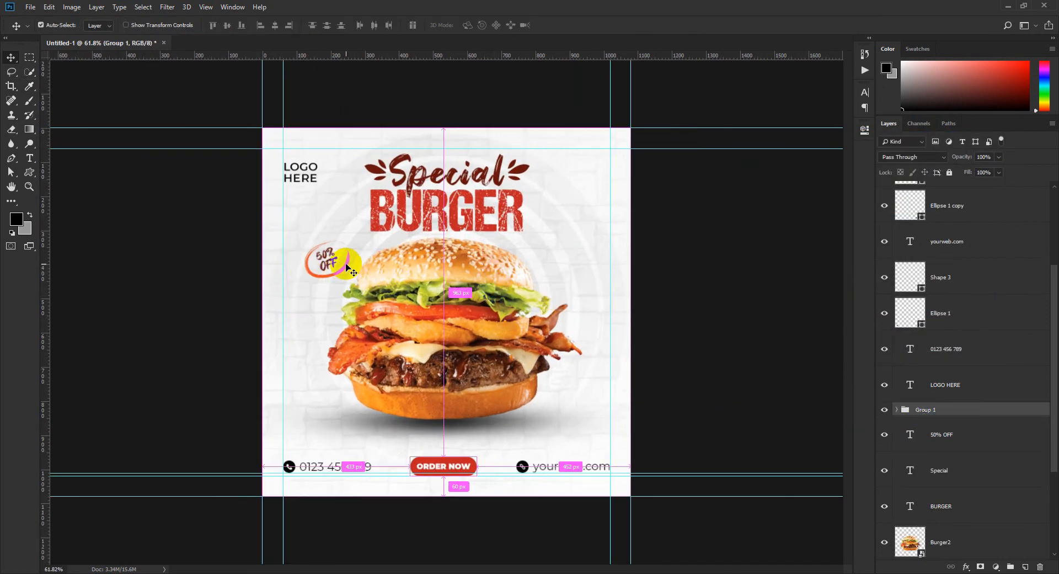
Recolor the brush ring around the 50% OFF text to #c12221, sampled from the BURGER headline.
{"action": "left_click", "coordinate": [347, 265], "text": "ctrl"}
{"action": "scroll", "coordinate": [932, 238], "scroll_direction": "up", "scroll_amount": 2}
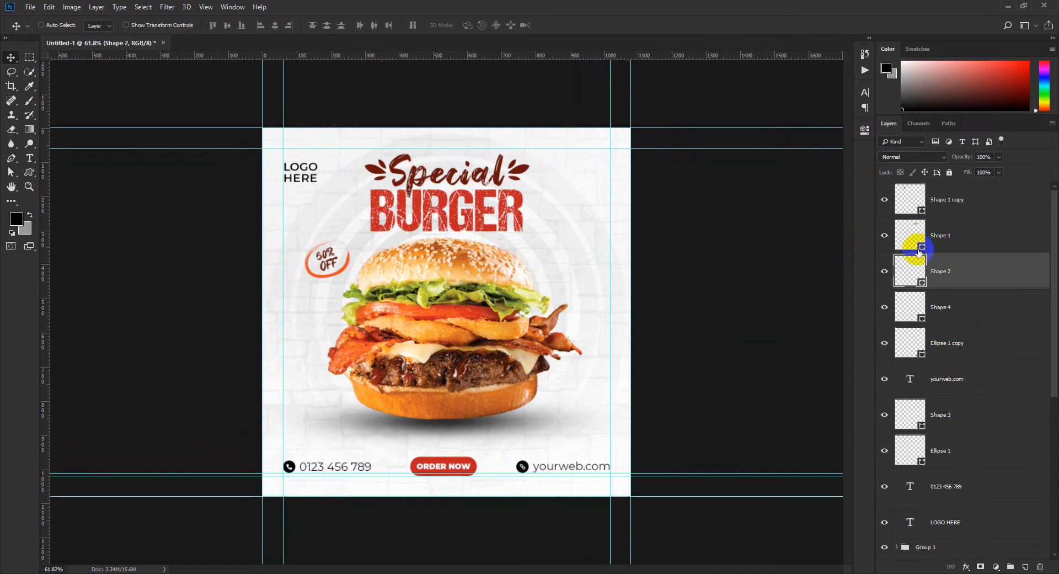
{"action": "double_click", "coordinate": [922, 286]}
{"action": "left_click", "coordinate": [444, 197]}
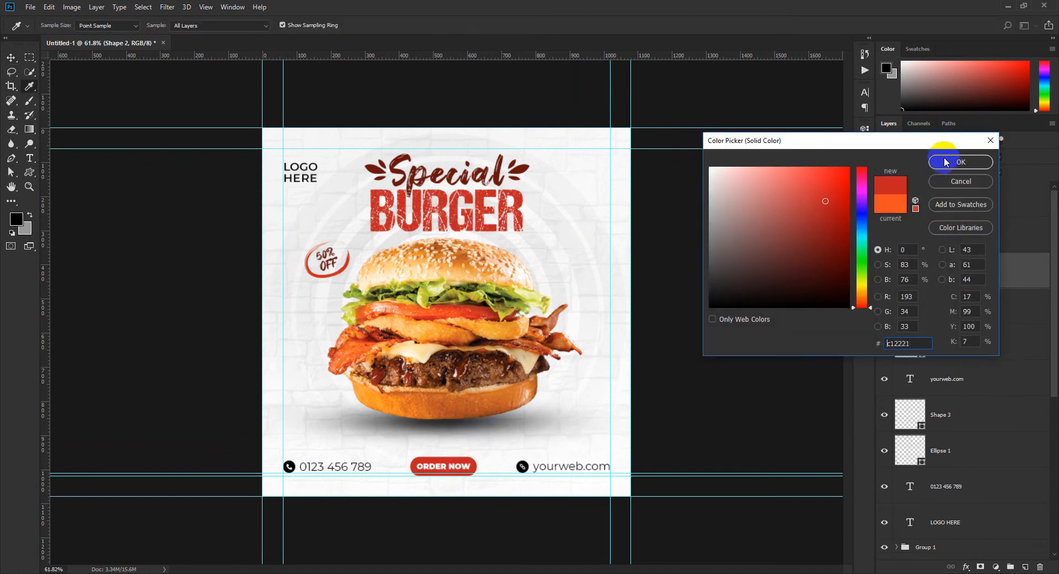
{"action": "left_click", "coordinate": [961, 161]}
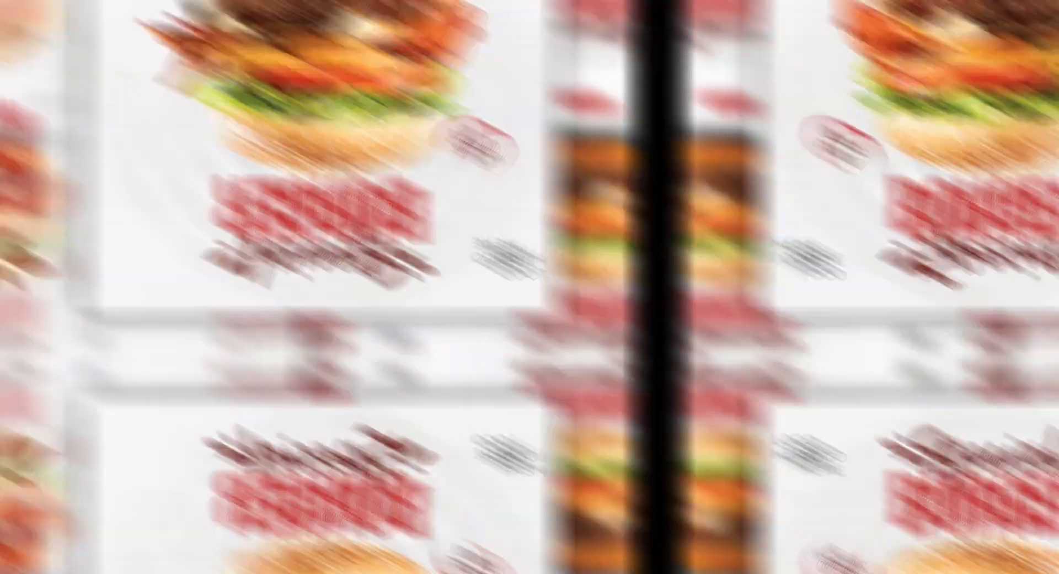